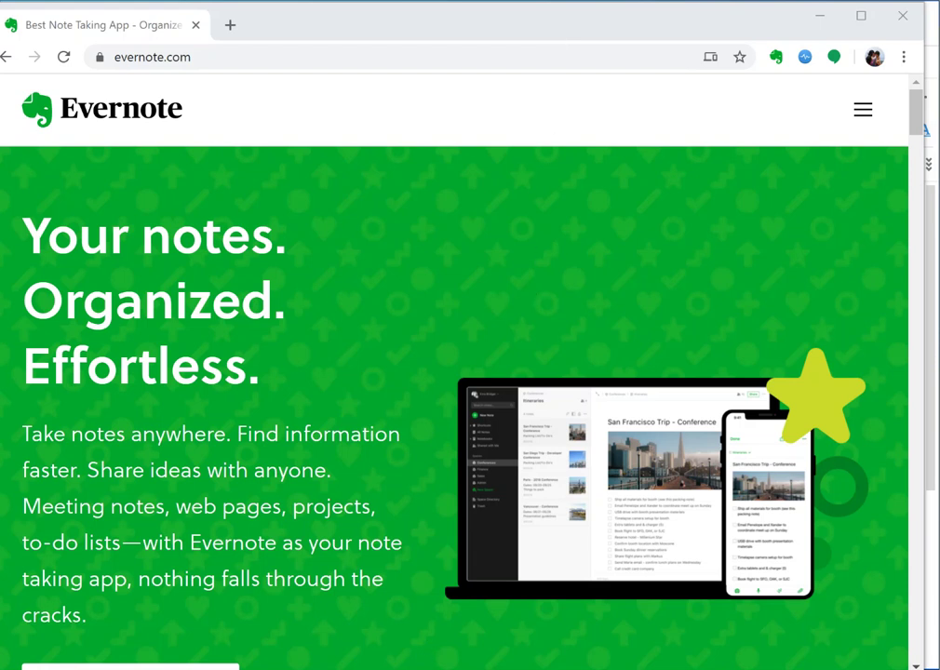
key("alt+Tab")
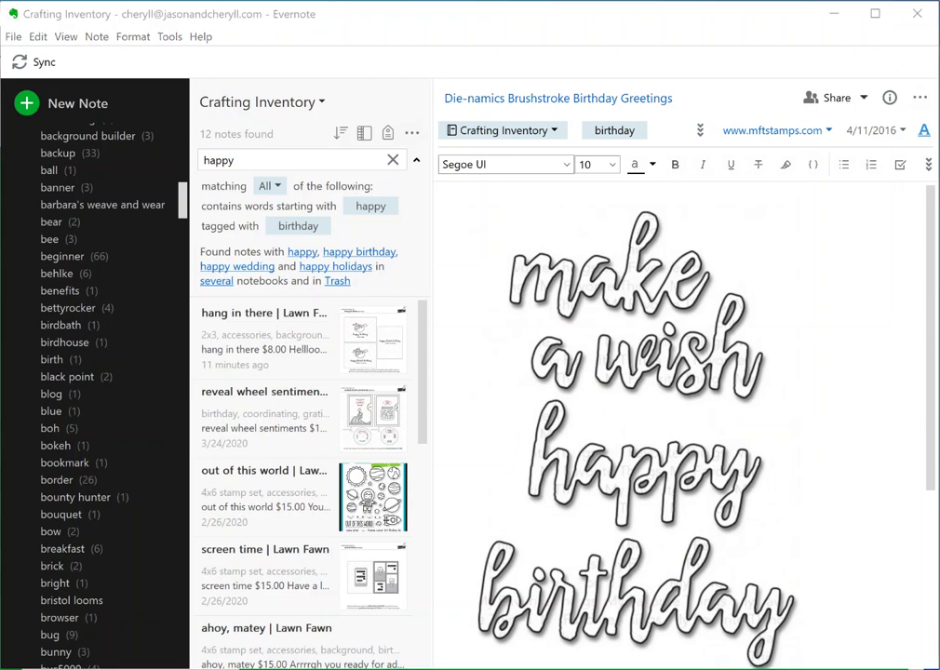
right_click(395, 669)
key("alt+Tab")
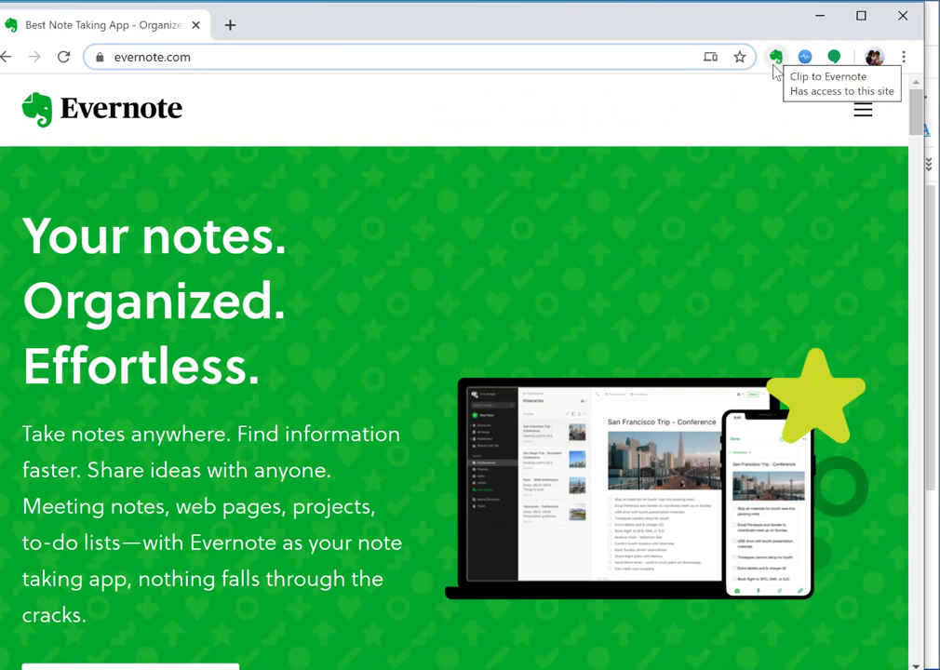
- Open the Web Clipper feature page from the links at the end of the Evernote home page
scroll(733, 202, "down", 5)
scroll(733, 202, "down", 15)
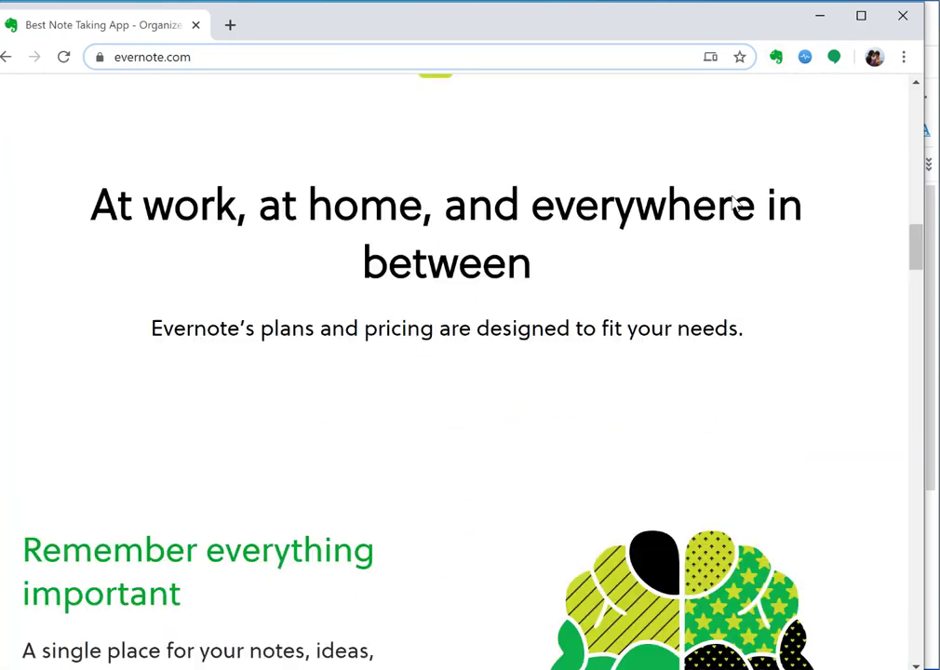
scroll(734, 203, "down", 20)
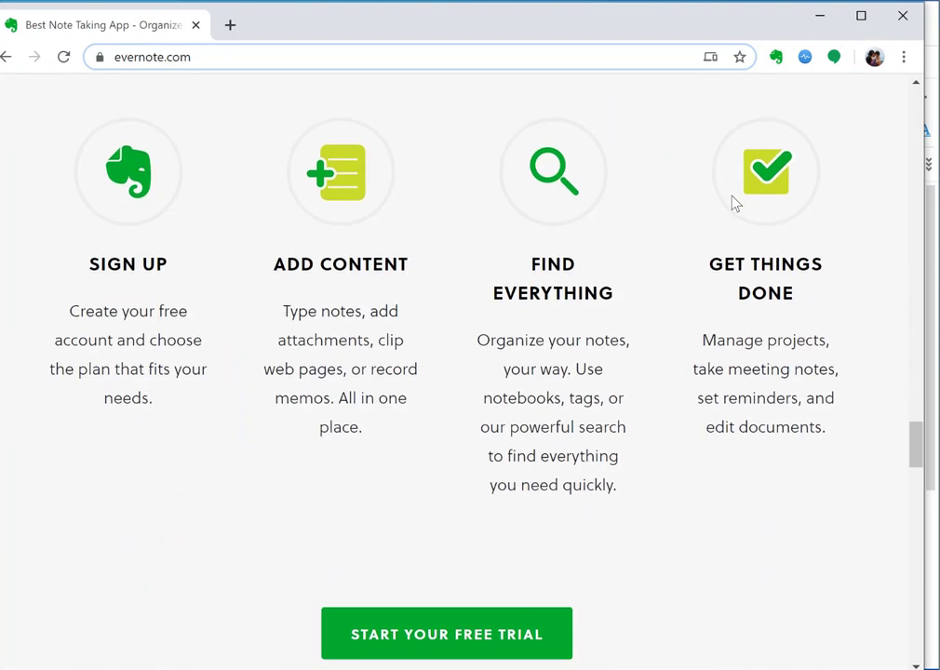
scroll(733, 202, "down", 2)
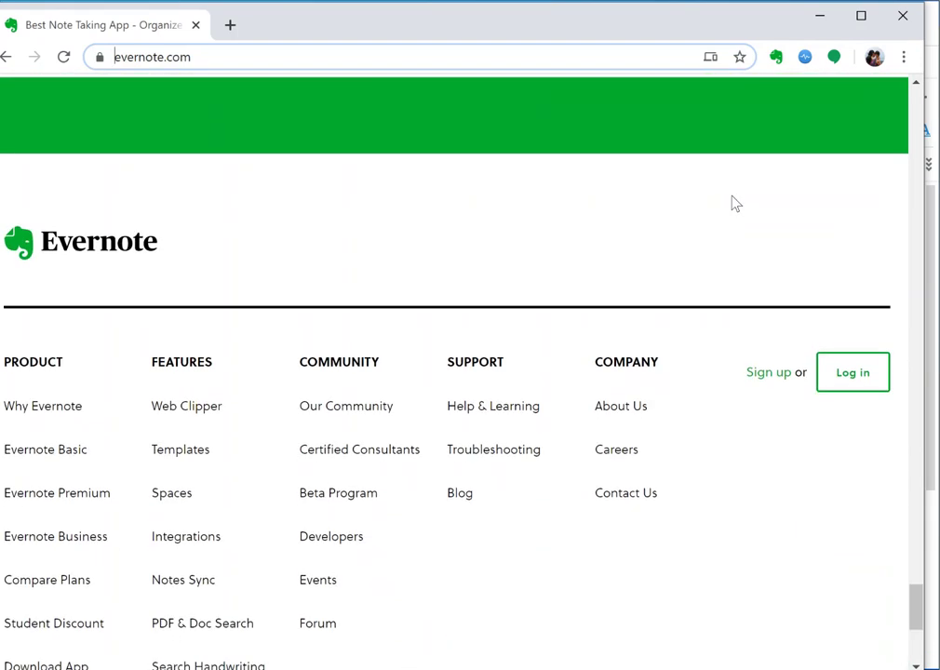
left_click(187, 405)
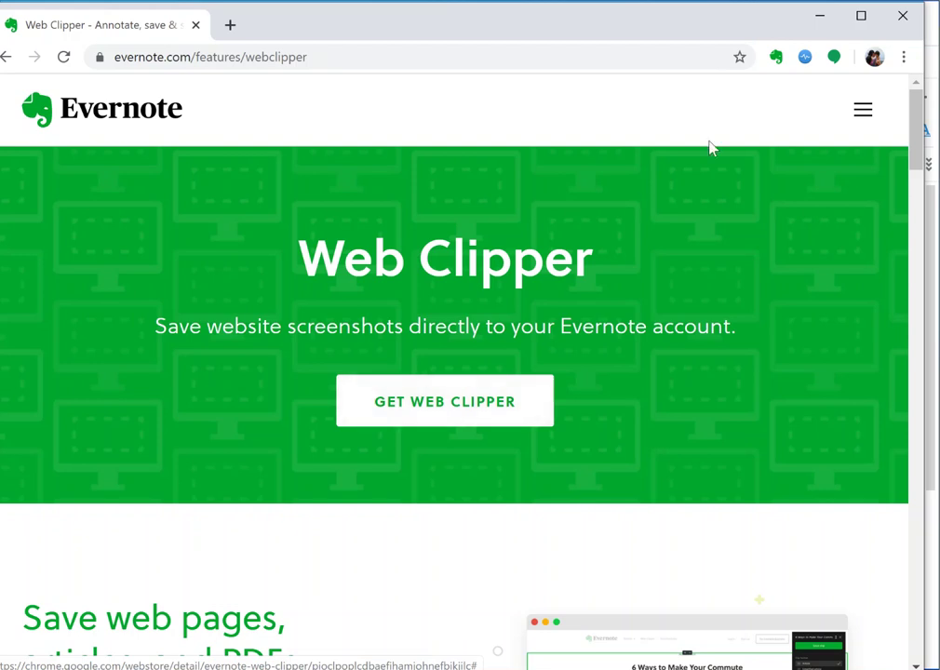
- Find the Crafting Inventory Google Sheets file from a new browser tab and open it
left_click(821, 28)
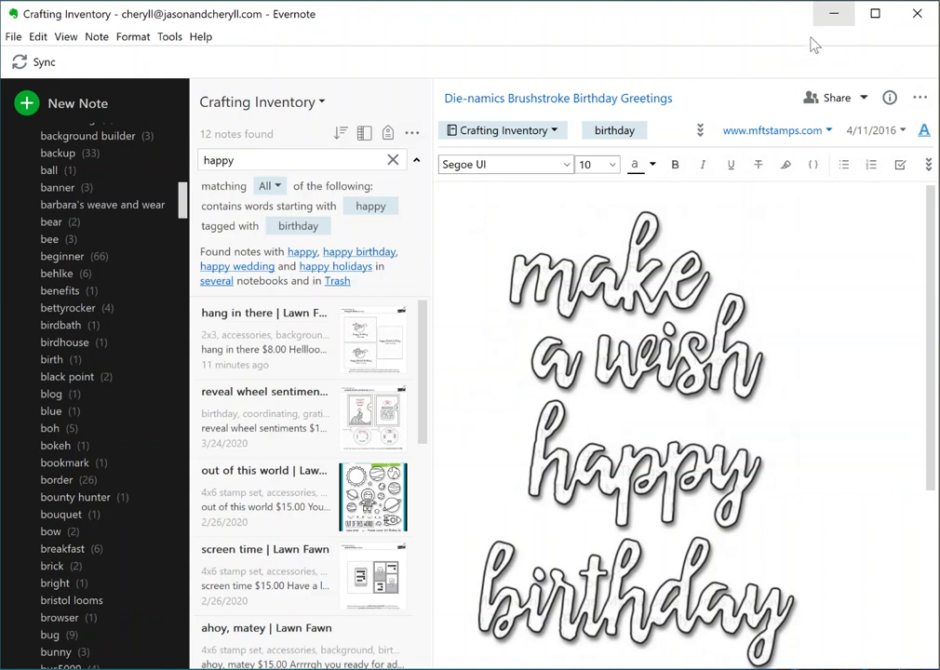
key("alt+Tab")
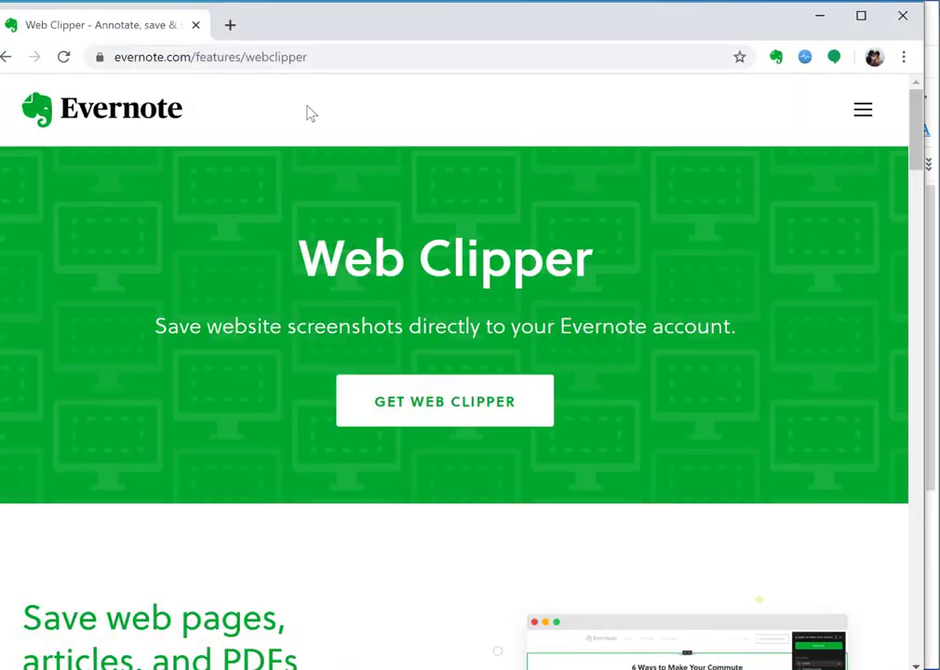
left_click(231, 28)
type("craftin")
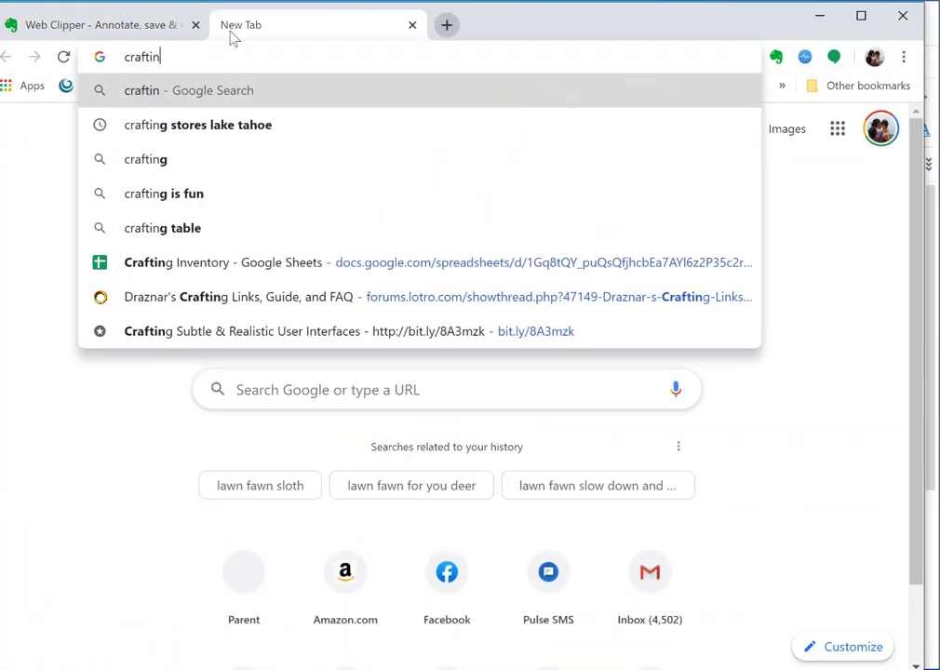
left_click(246, 276)
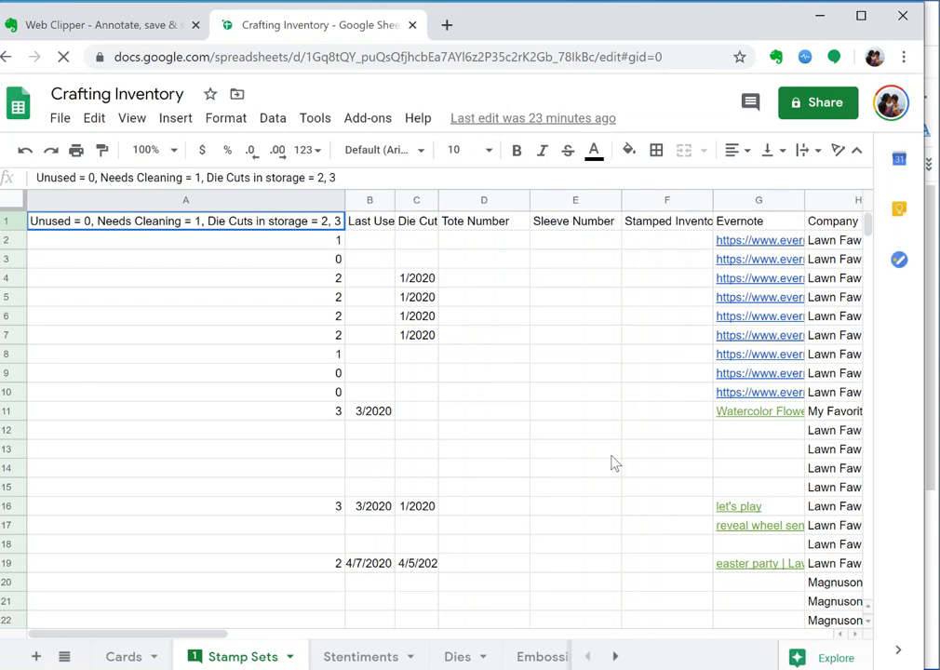
- Examine the Stamp Sets sheet's Evernote link, company and set name columns down to the last filled row
left_click_drag(195, 636, 296, 650)
scroll(423, 475, "down", 5)
scroll(423, 475, "left", 2)
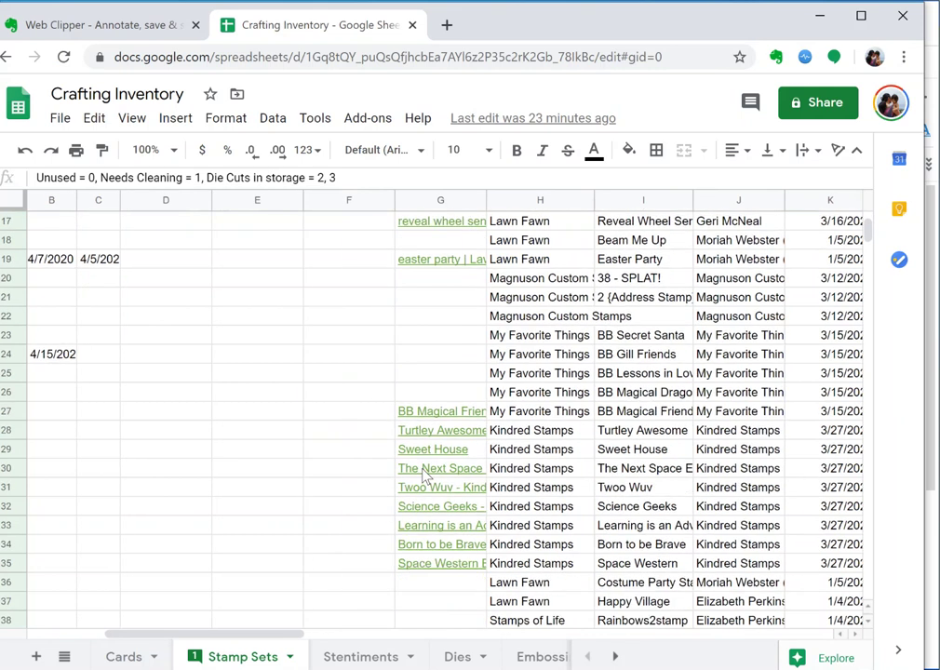
scroll(572, 486, "down", 4)
scroll(574, 487, "up", 2)
scroll(574, 487, "up", 1)
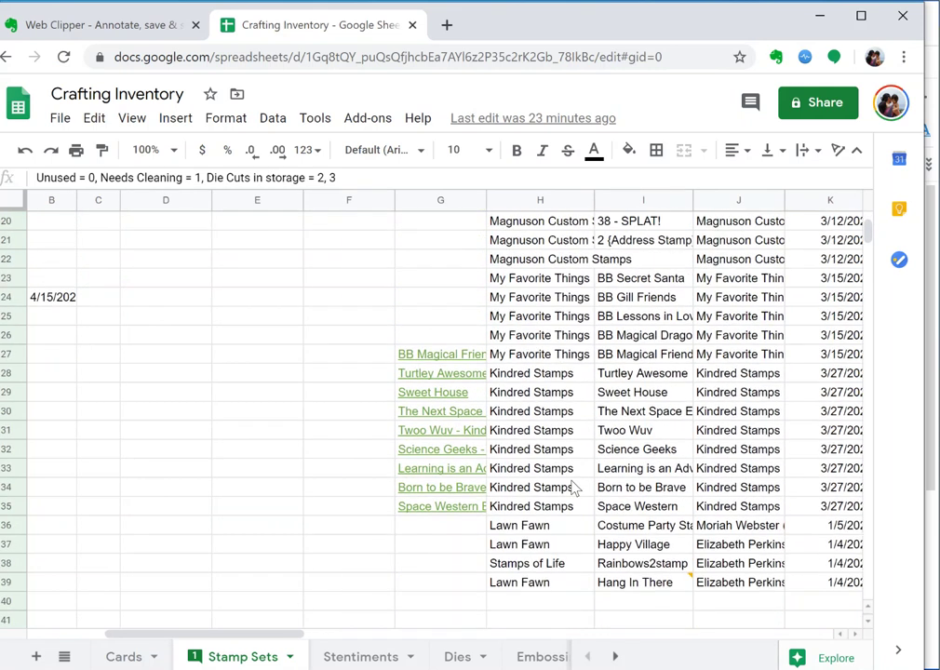
scroll(575, 487, "up", 1)
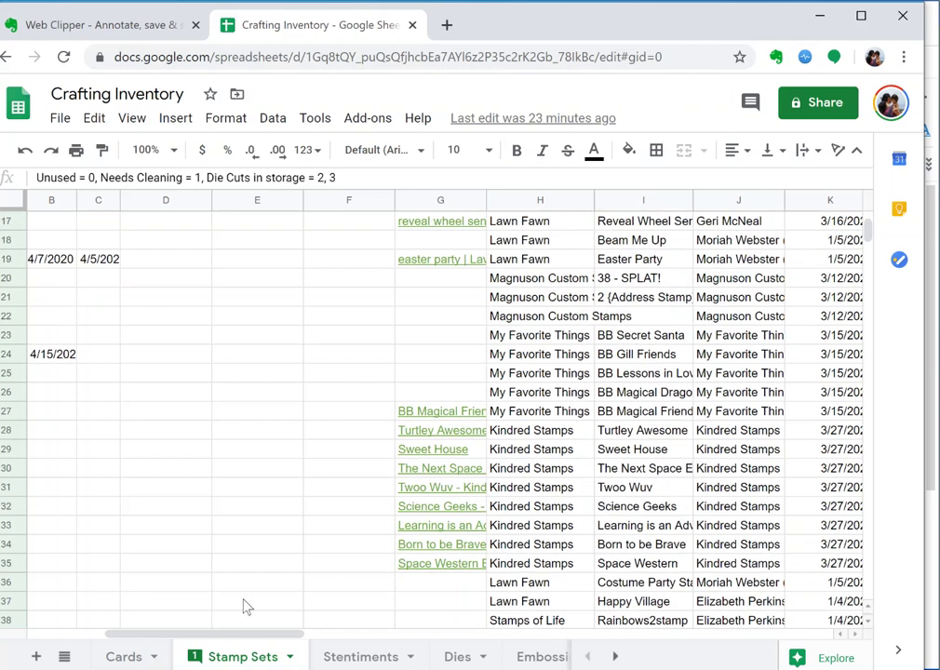
scroll(331, 474, "down", 1)
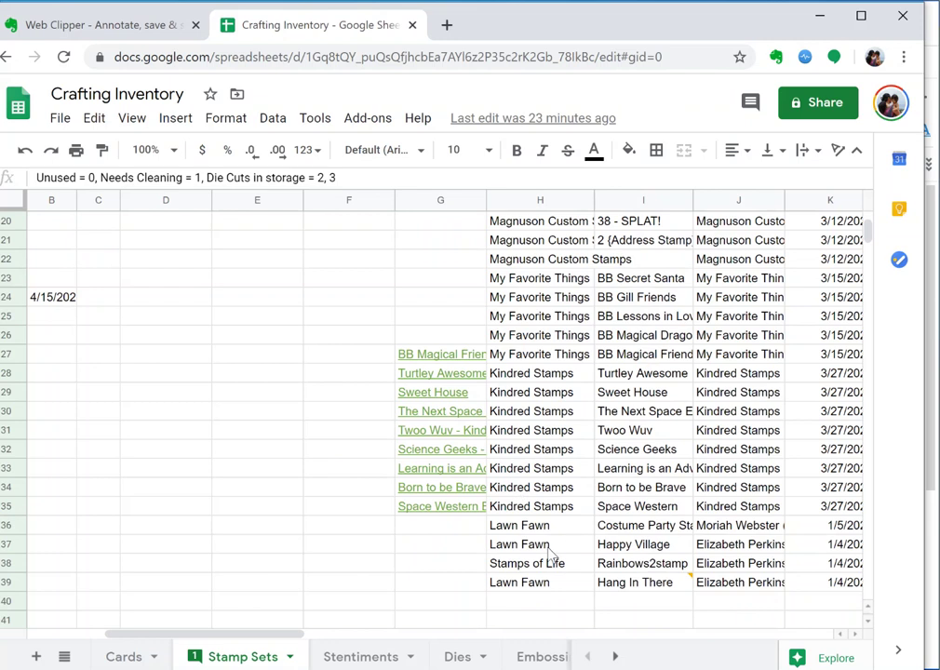
scroll(600, 594, "down", 1)
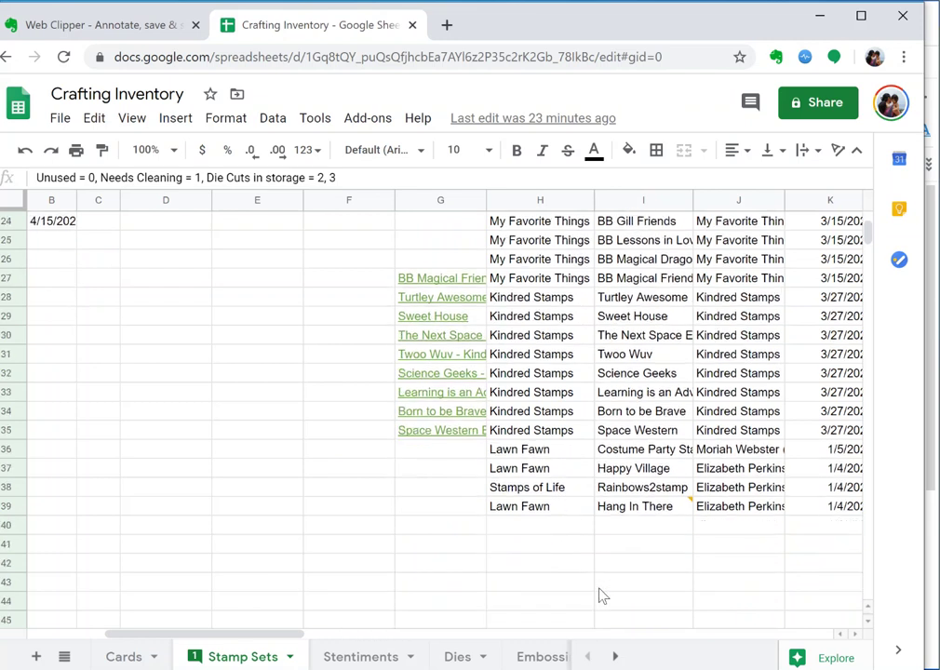
left_click(539, 512)
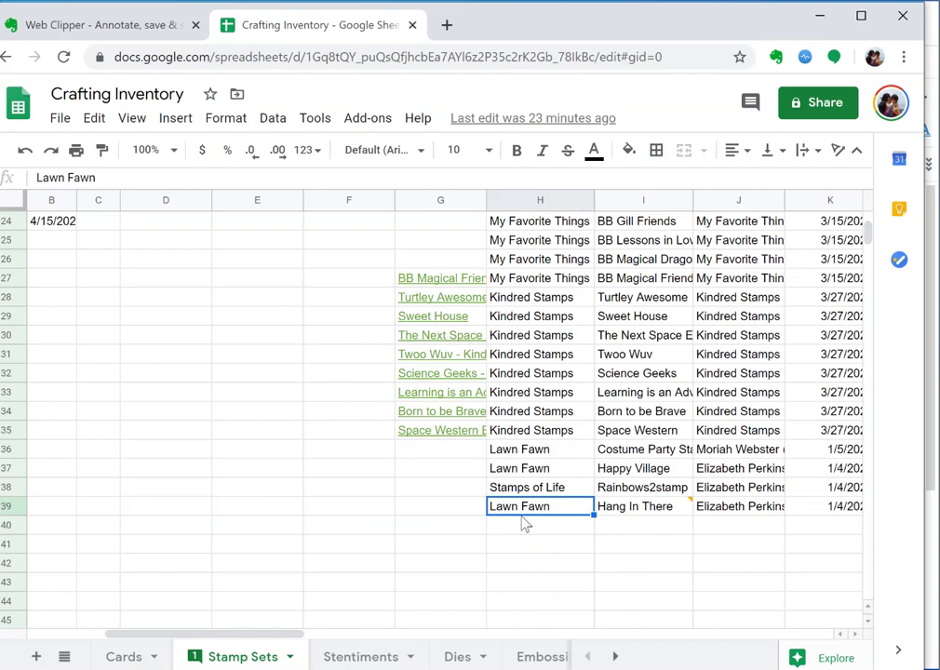
mouse_move(430, 337)
scroll(535, 466, "up", 4)
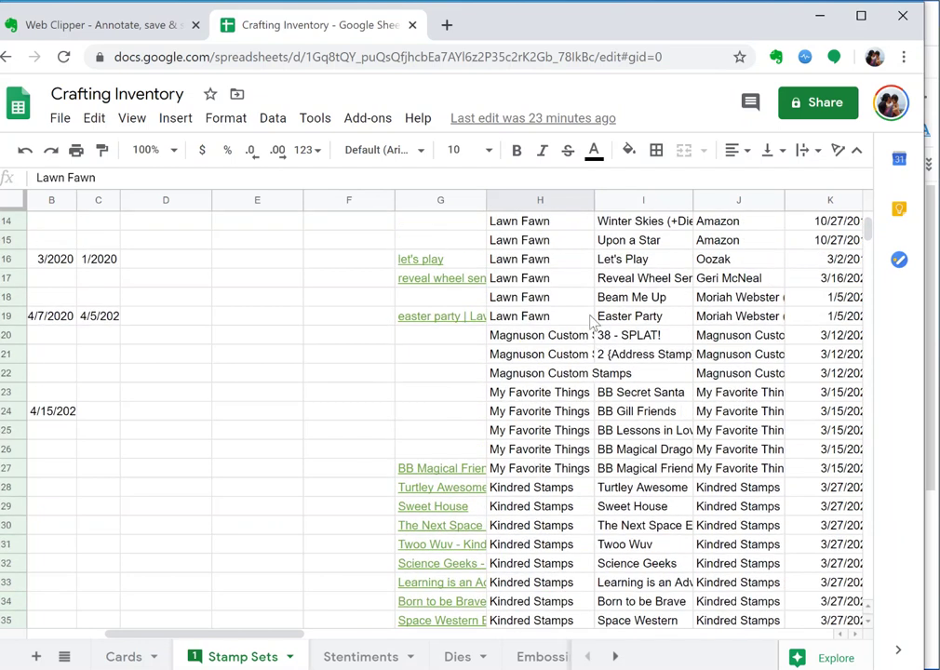
scroll(489, 529, "down", 3)
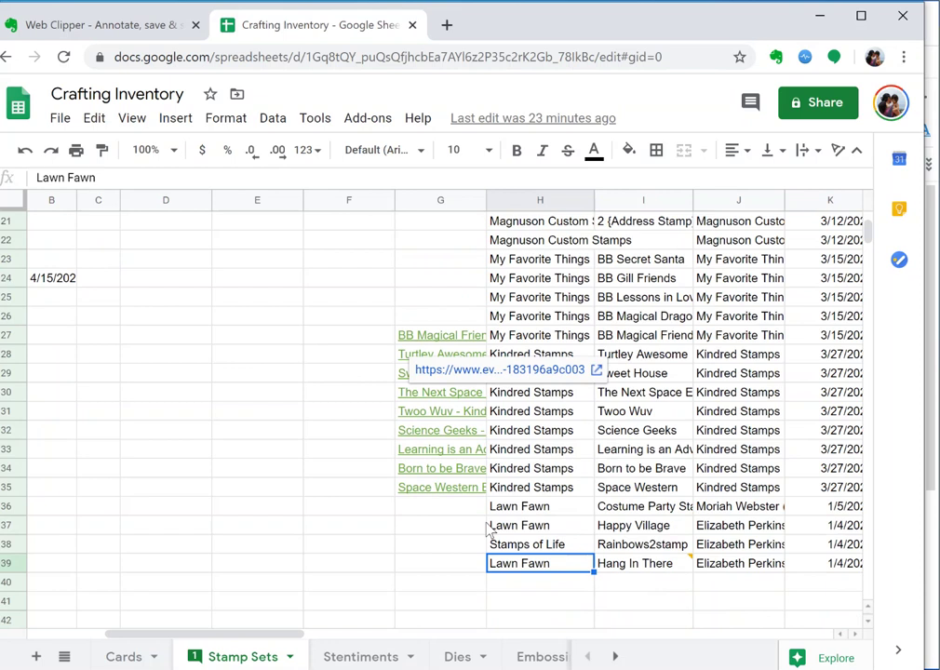
scroll(489, 528, "up", 3)
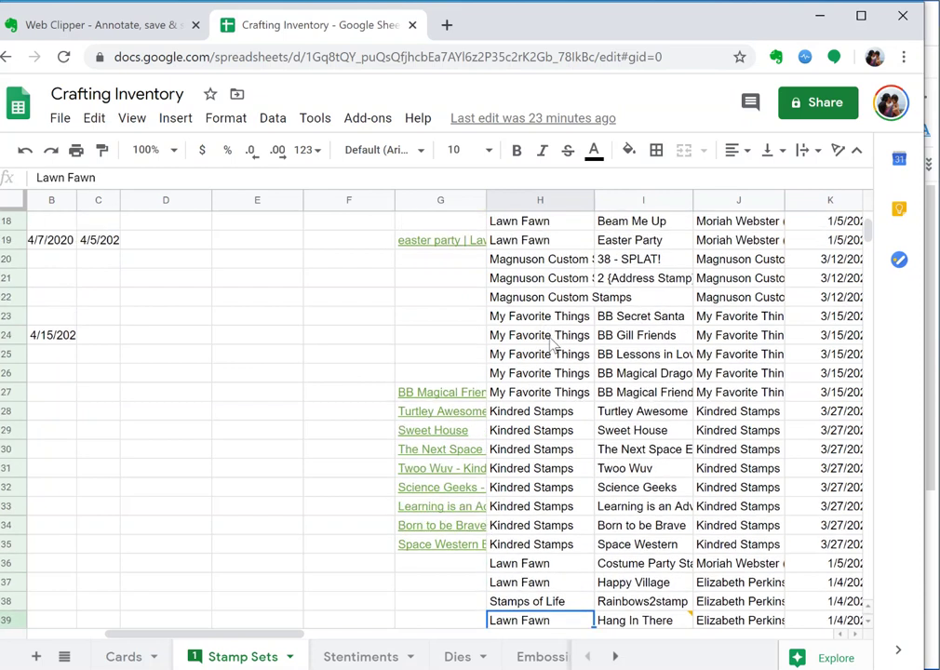
scroll(432, 308, "up", 1)
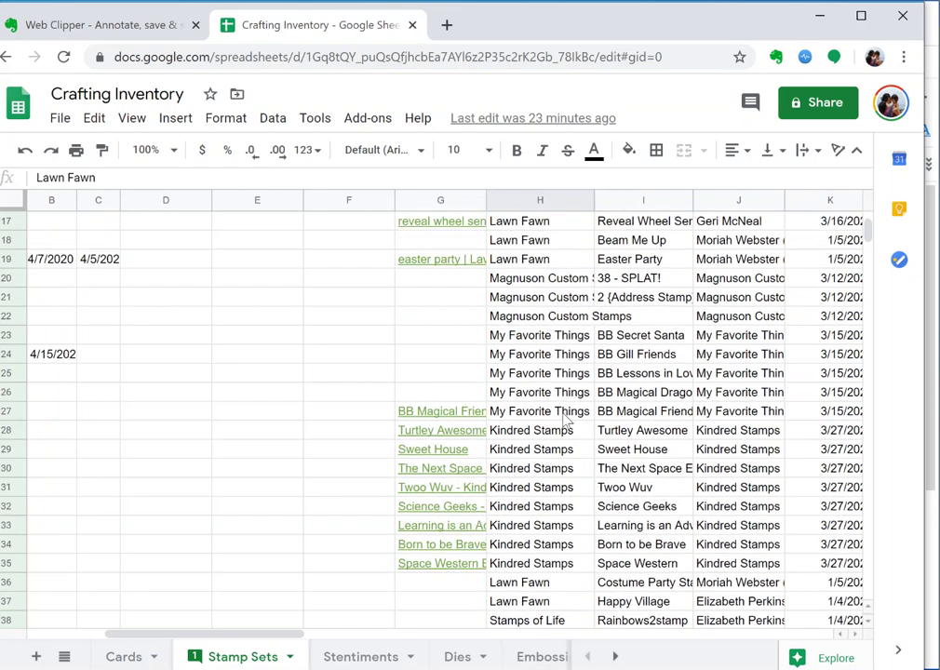
- Search the web for "lawn fawn beam me up" in a new tab and open the lawnfawn.com product page
left_click(447, 25)
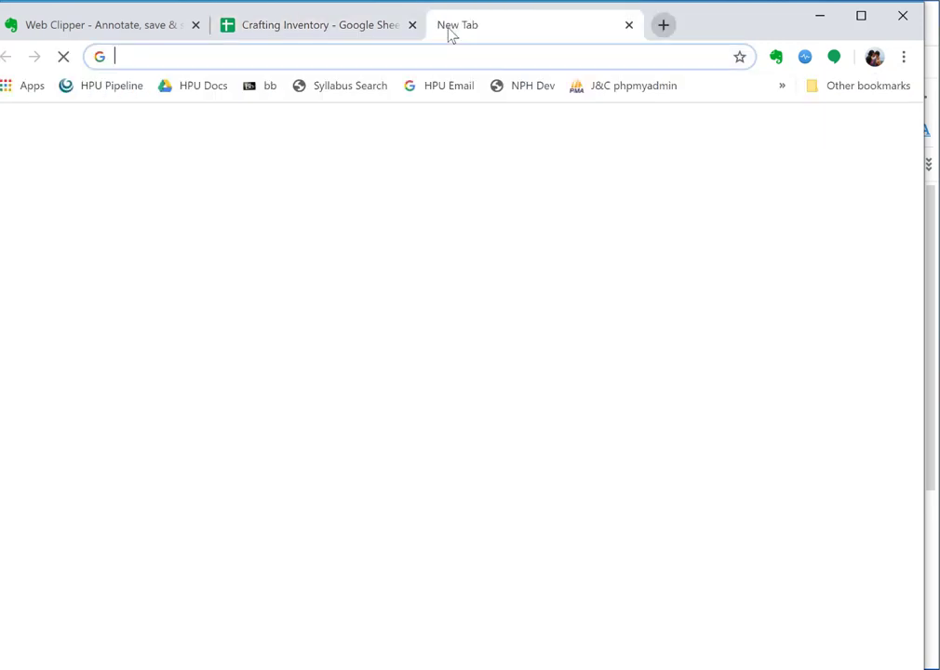
type("lawn fawn be")
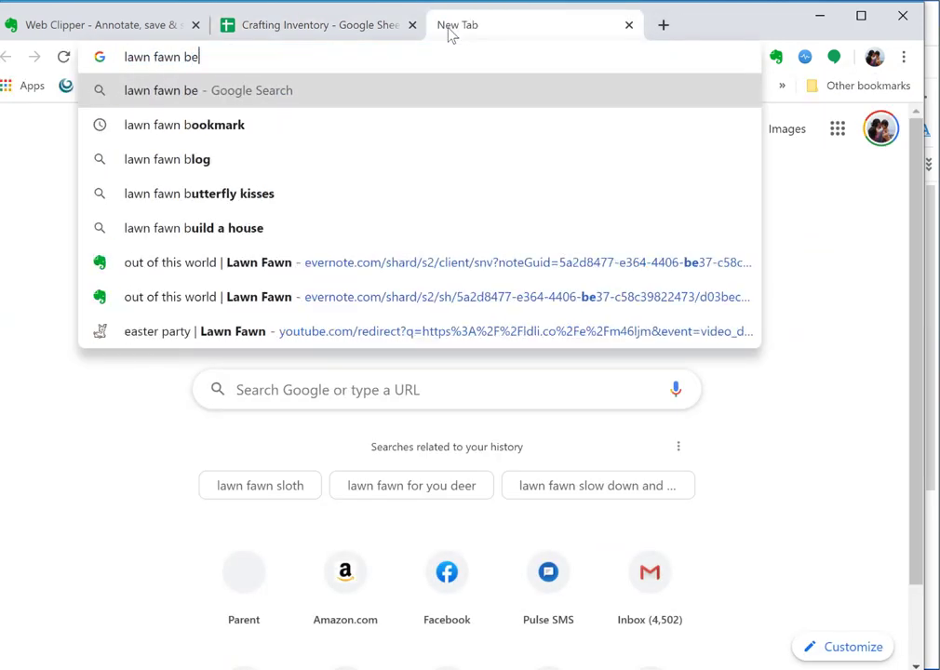
type("am me up")
key("Return")
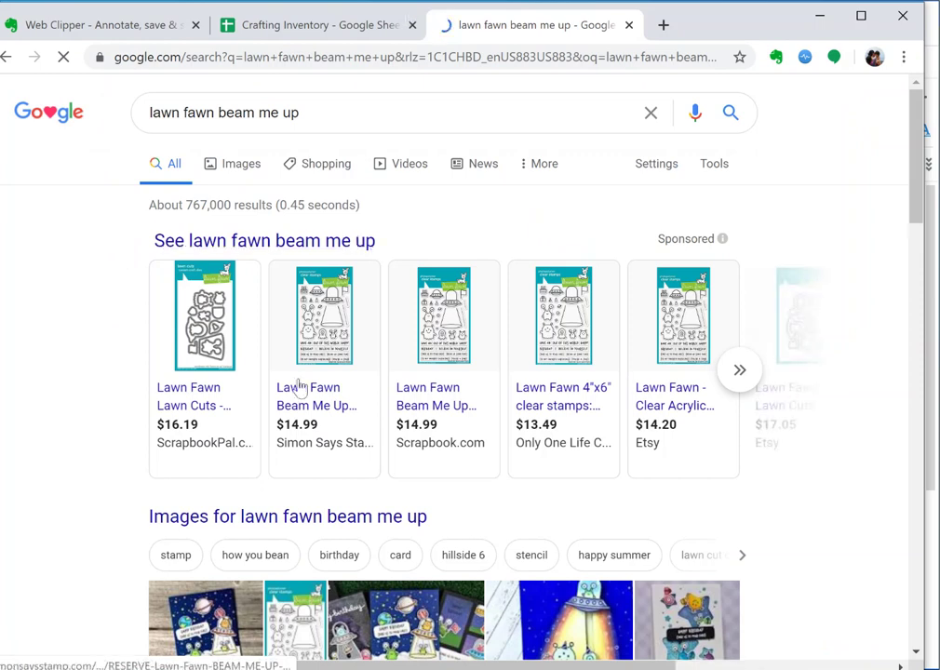
scroll(299, 387, "down", 4)
scroll(299, 388, "down", 4)
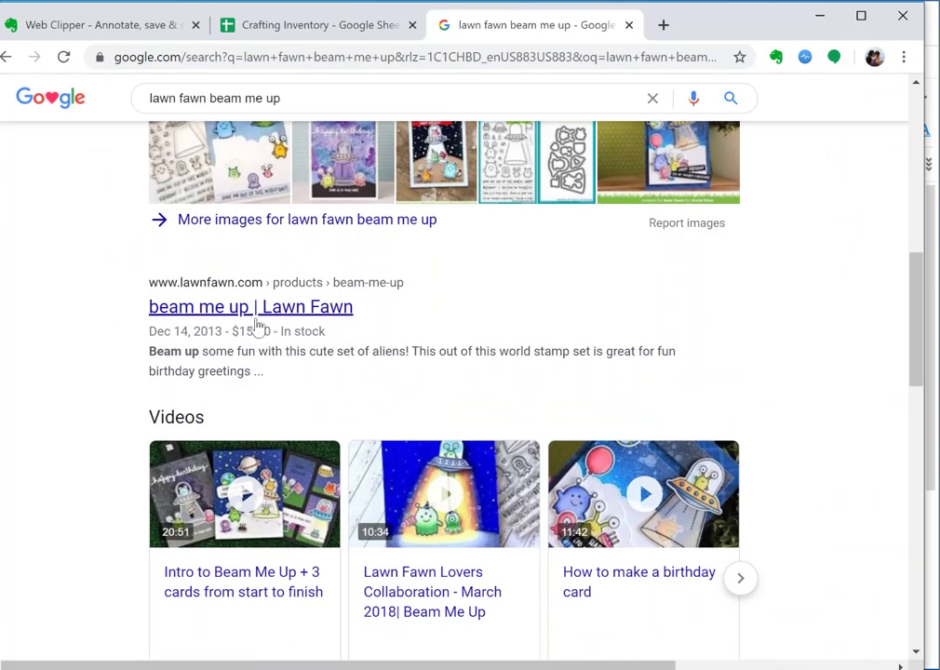
left_click(256, 319)
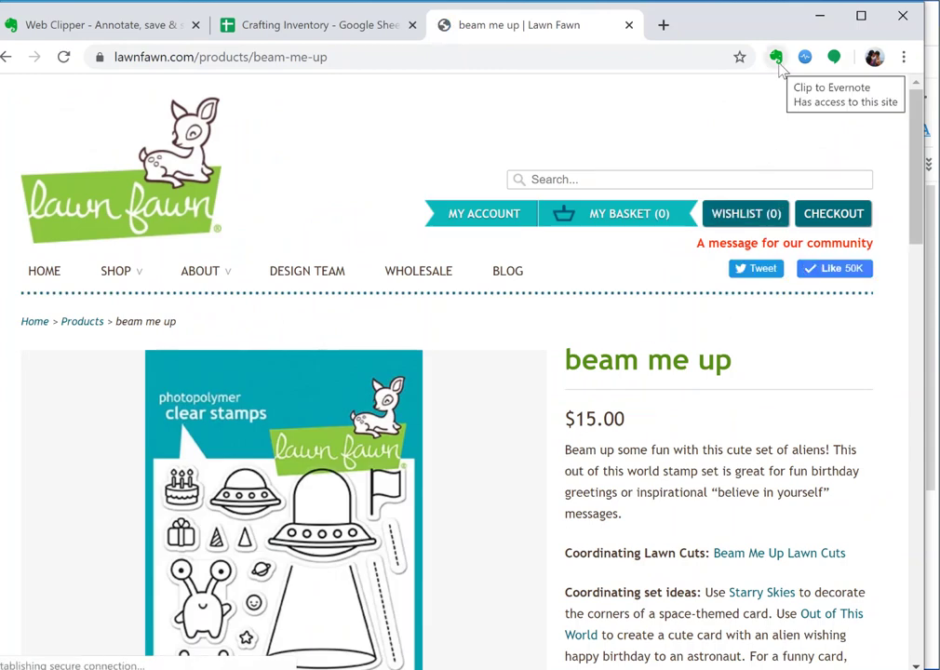
- Examine the beam me up product page's stamp images, description, coordinating sets, categories and product type
scroll(632, 326, "down", 5)
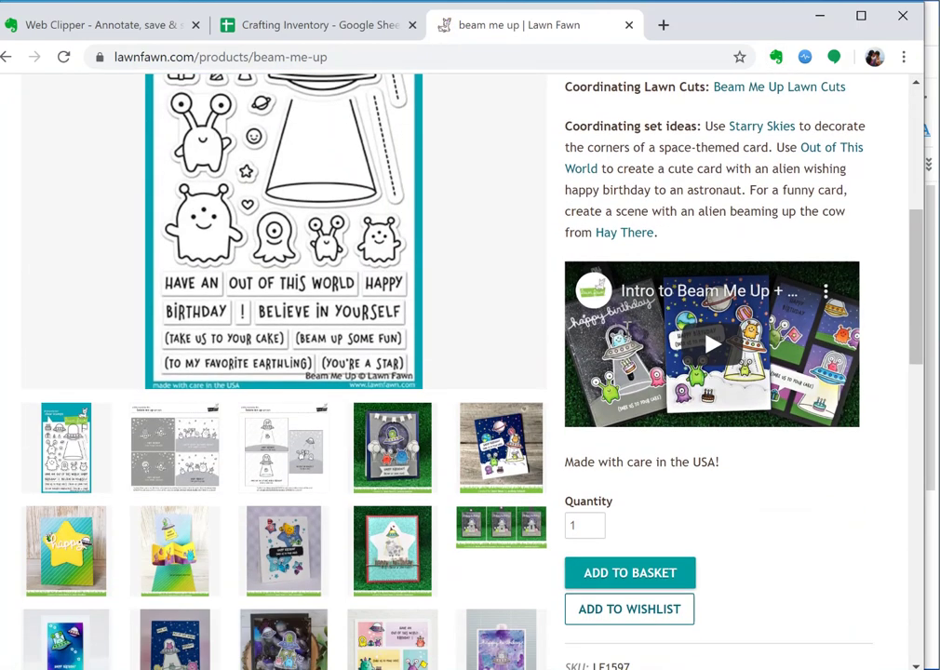
scroll(601, 271, "up", 2)
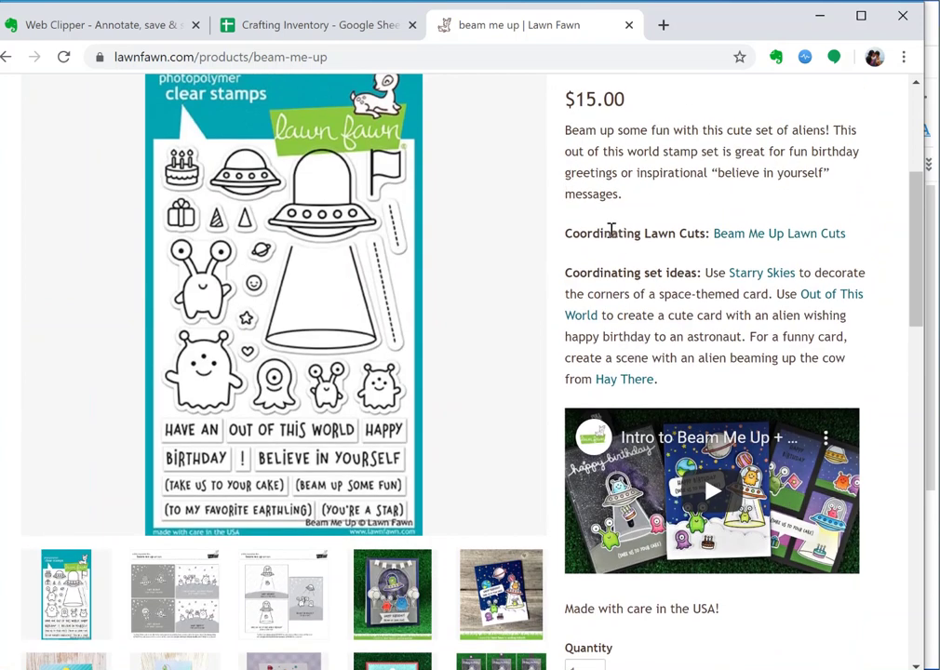
scroll(601, 271, "down", 4)
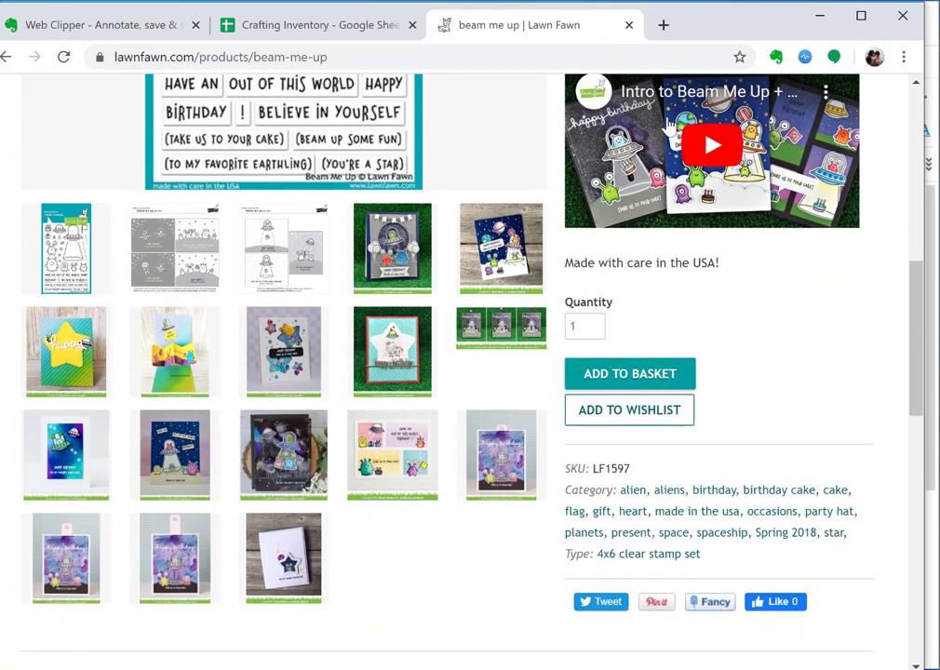
scroll(634, 308, "down", 1)
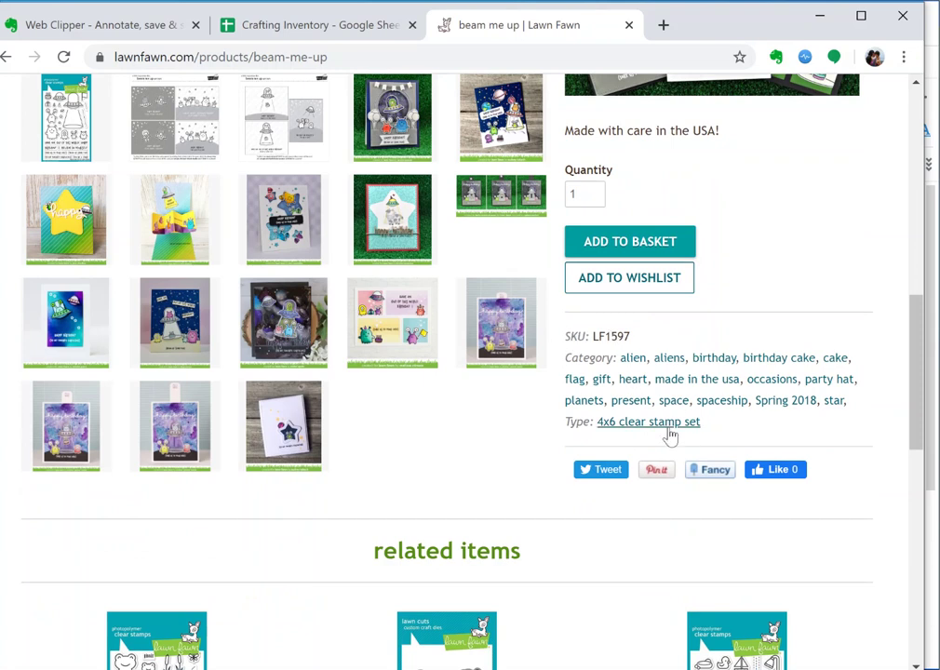
scroll(670, 251, "up", 5)
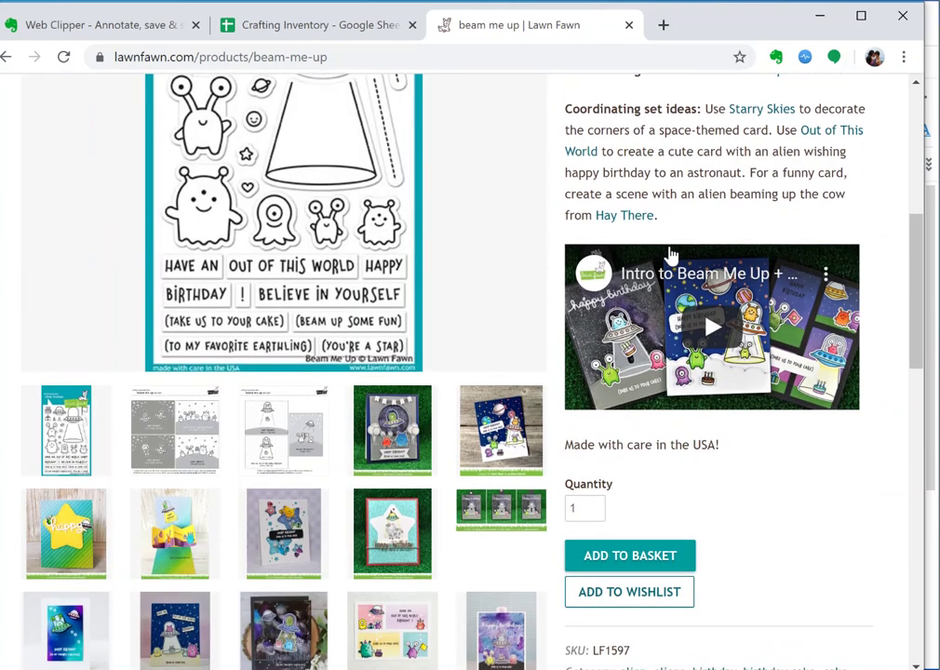
scroll(672, 254, "up", 3)
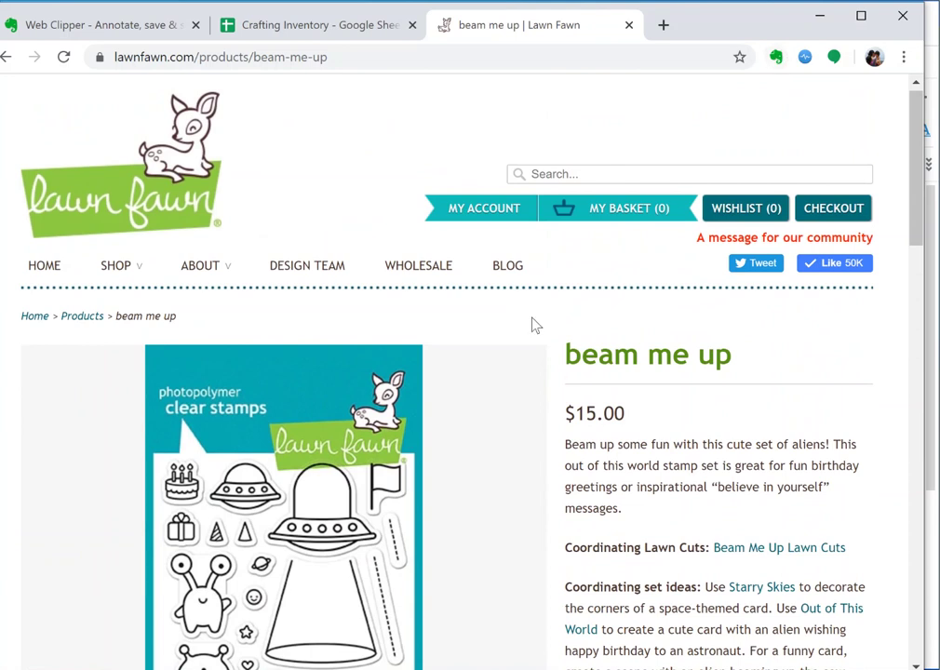
scroll(548, 312, "down", 3)
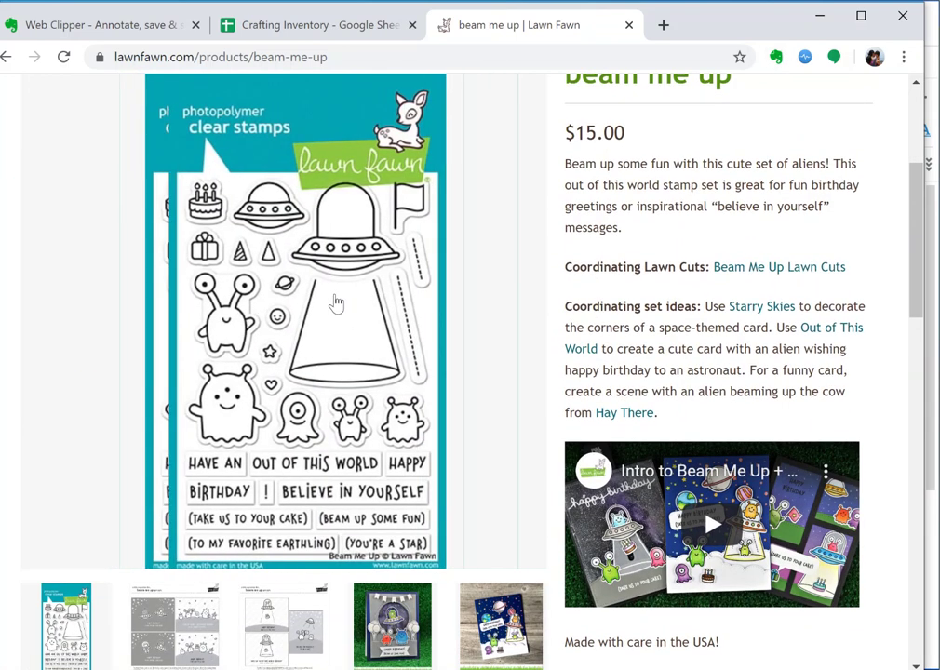
scroll(337, 304, "down", 3)
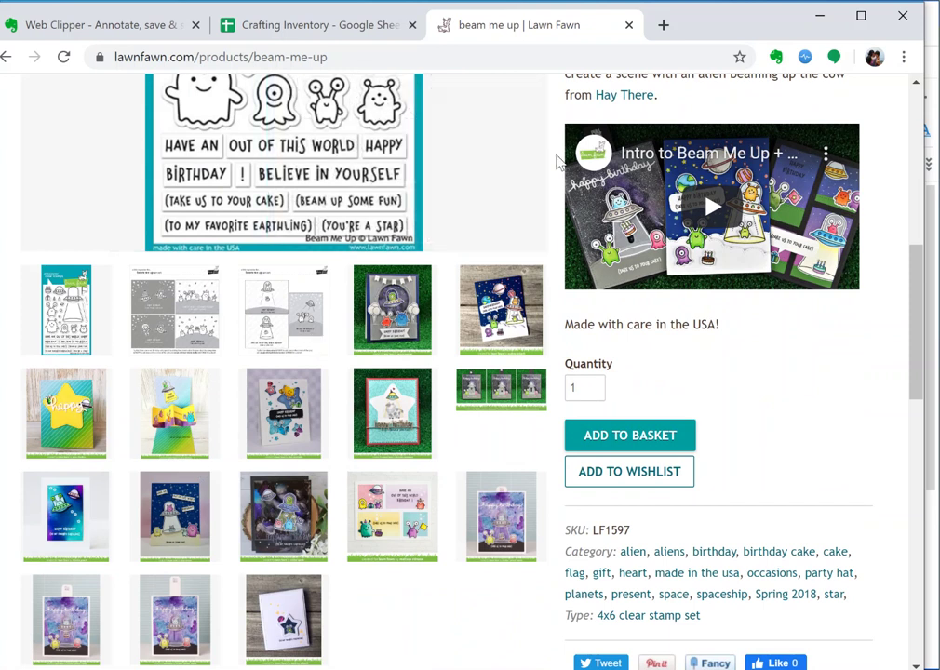
scroll(729, 227, "up", 3)
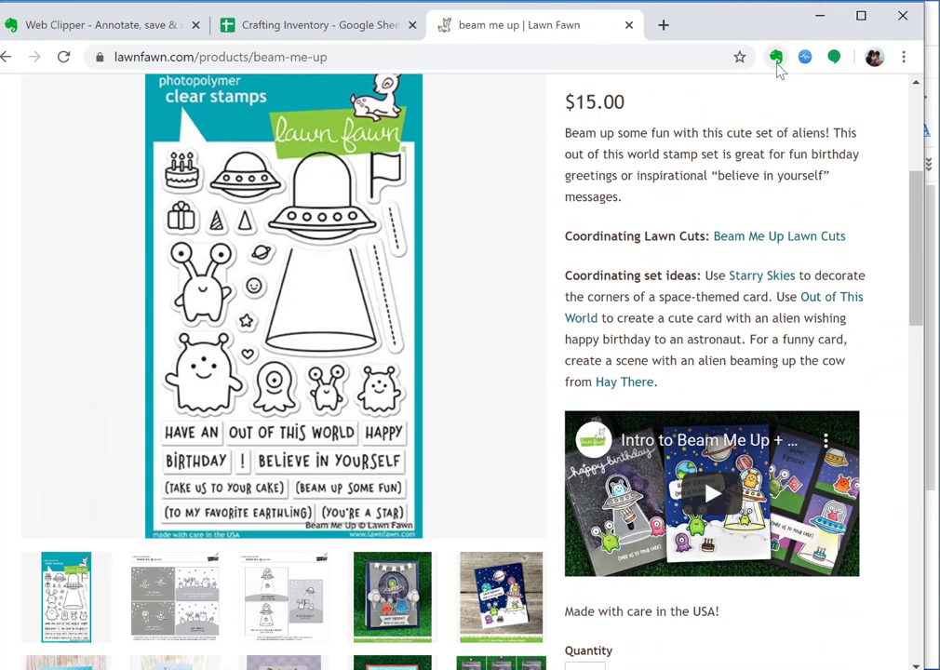
- Start an Evernote Web Clipper clip of the beam me up product page and check the area the Article format captures
left_click(776, 58)
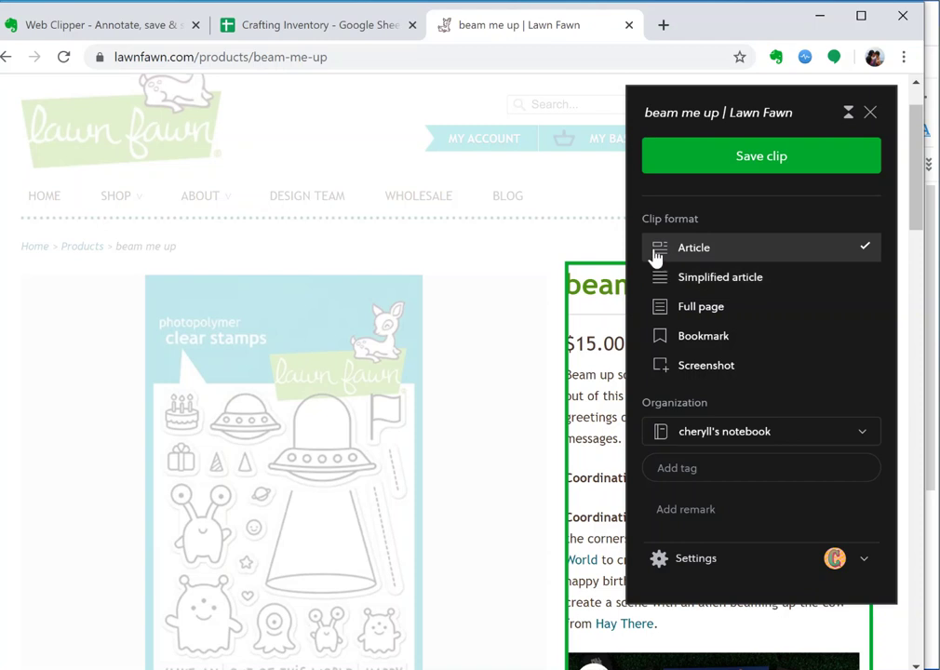
scroll(596, 443, "down", 10)
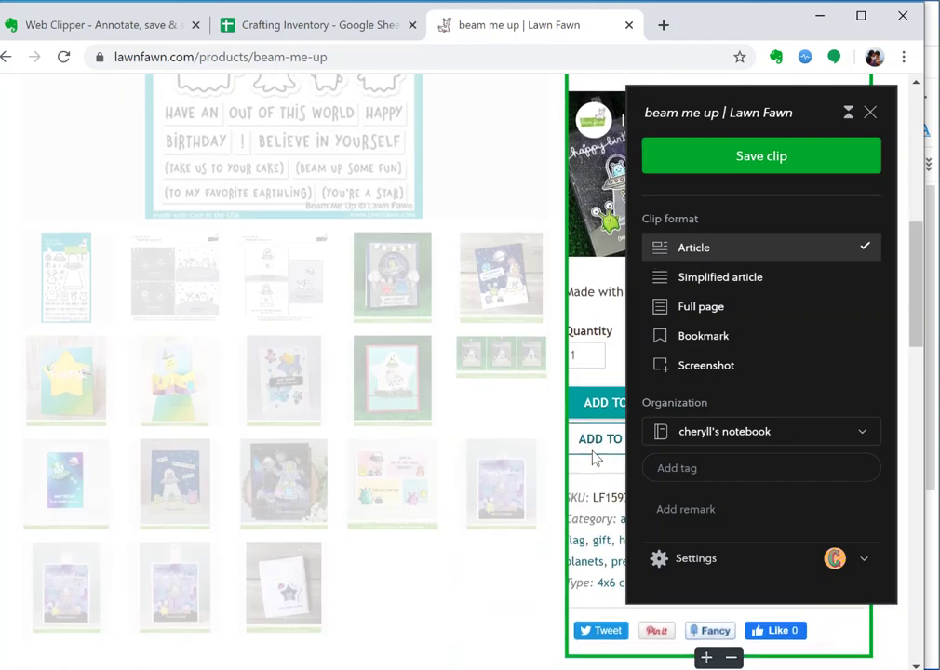
scroll(596, 456, "up", 10)
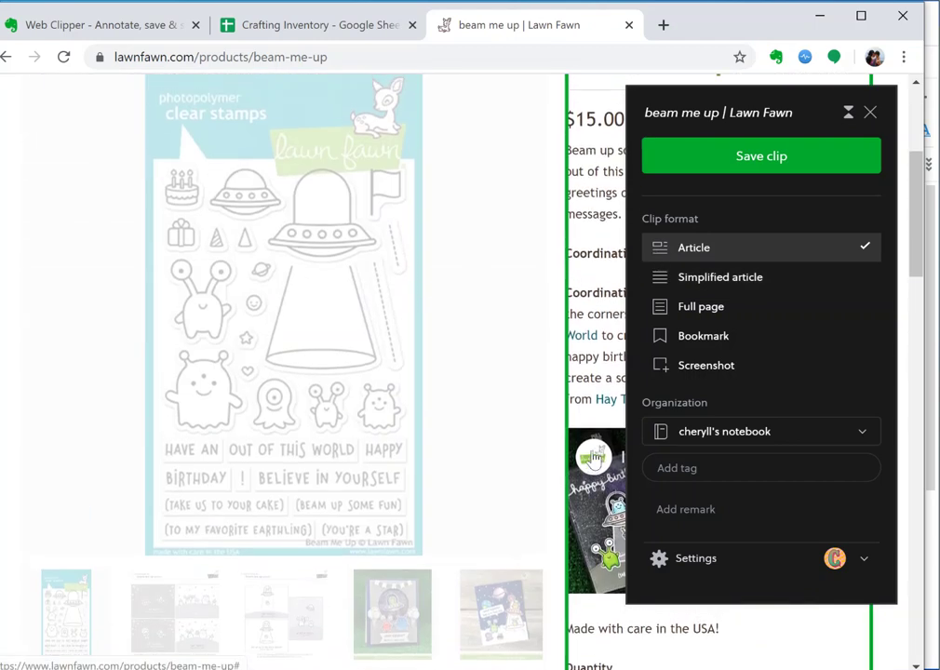
- Preview the product page in the Full page and Simplified article clip formats and return to the Article format
left_click(664, 310)
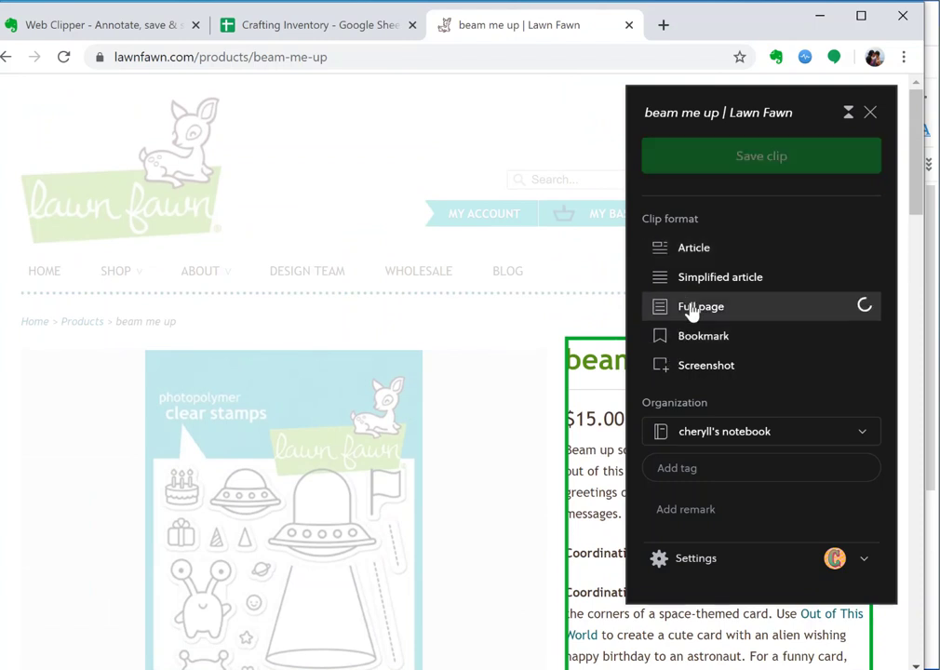
scroll(444, 215, "down", 5)
scroll(445, 214, "up", 5)
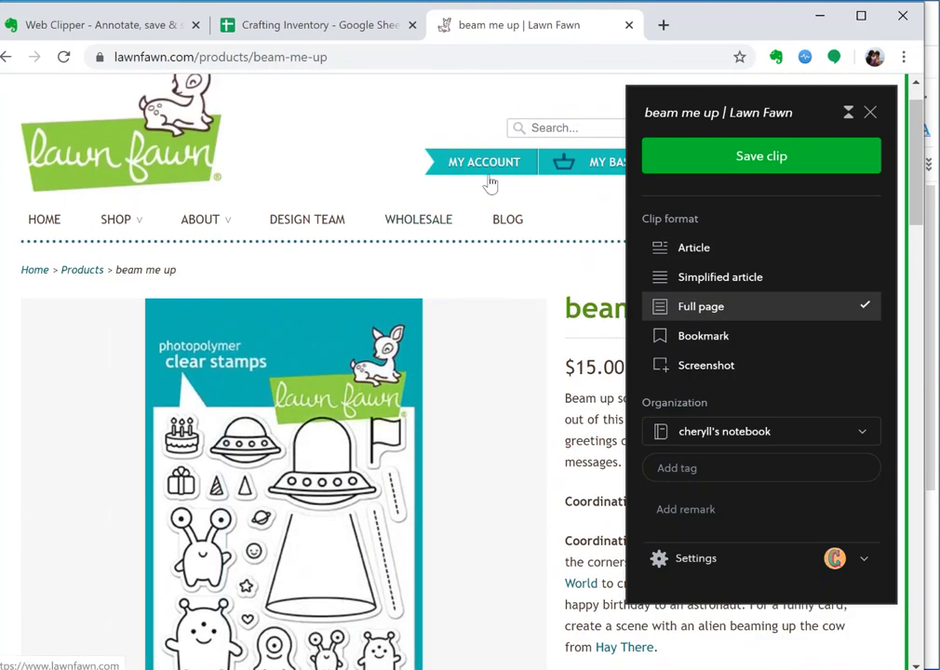
left_click(700, 279)
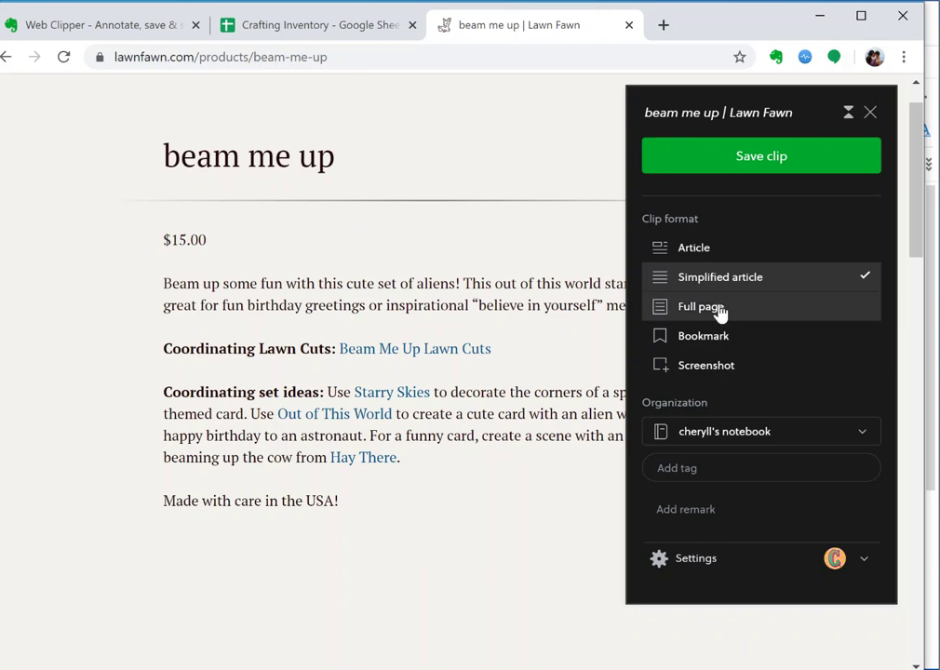
left_click(693, 248)
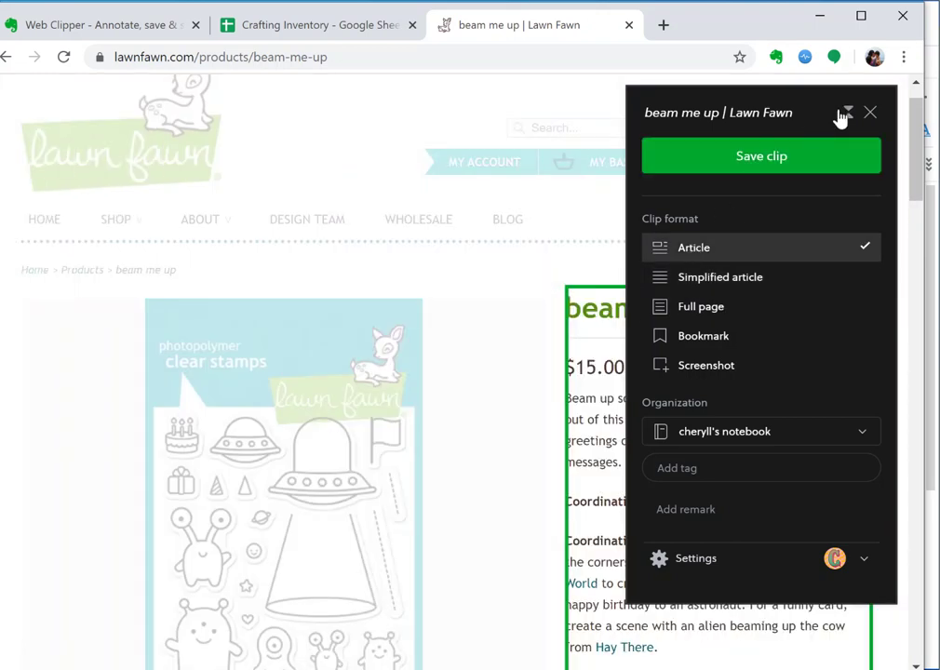
- Expand the Article clip area to include the stamp set images beside the product description
left_click(845, 114)
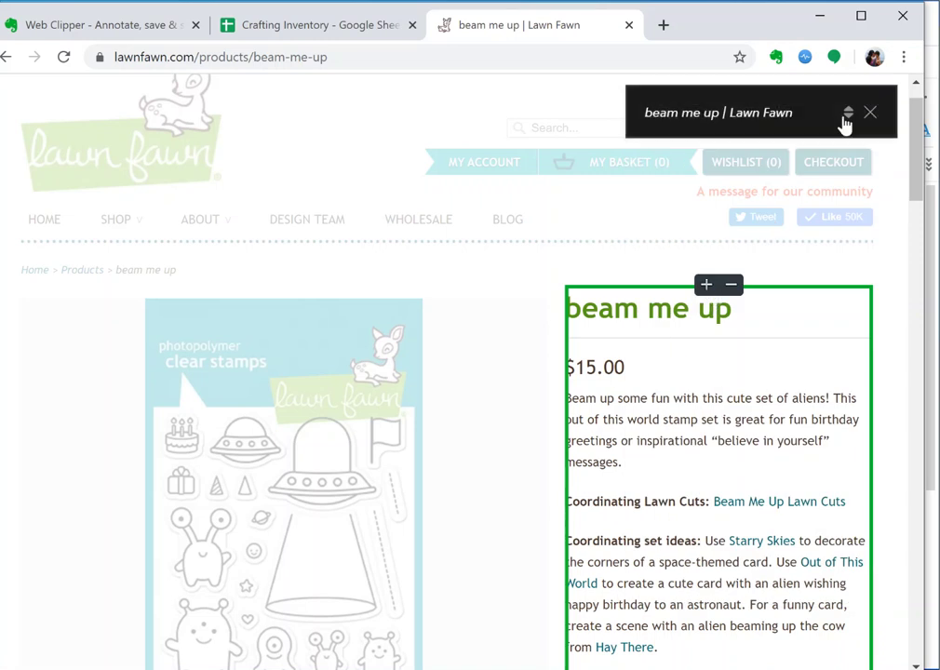
left_click(707, 284)
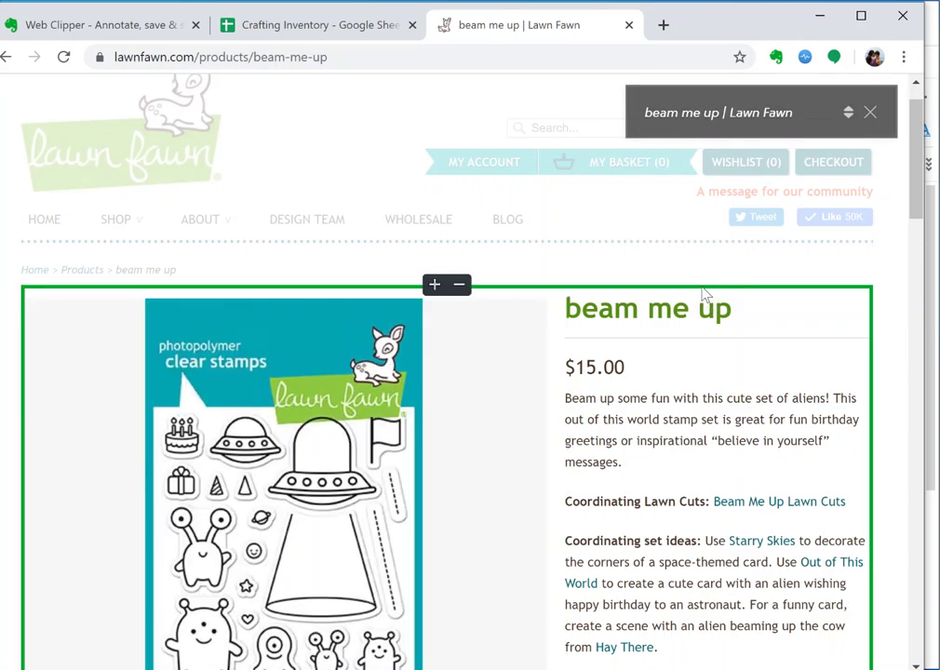
left_click(848, 112)
scroll(743, 411, "down", 1)
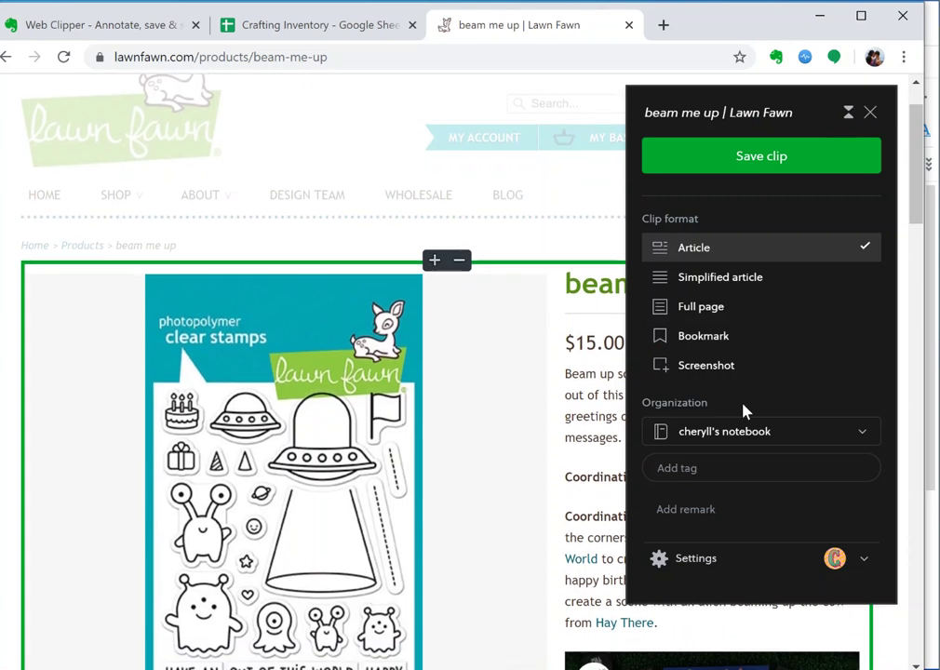
scroll(743, 410, "down", 4)
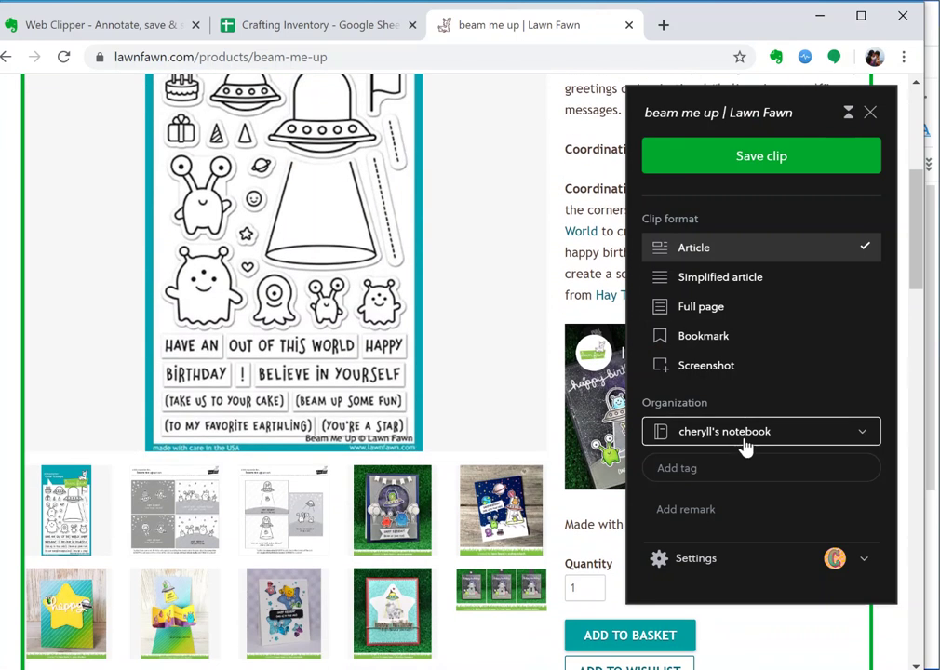
- Choose Crafting Inventory as the destination notebook for the clip
left_click(746, 443)
type("c")
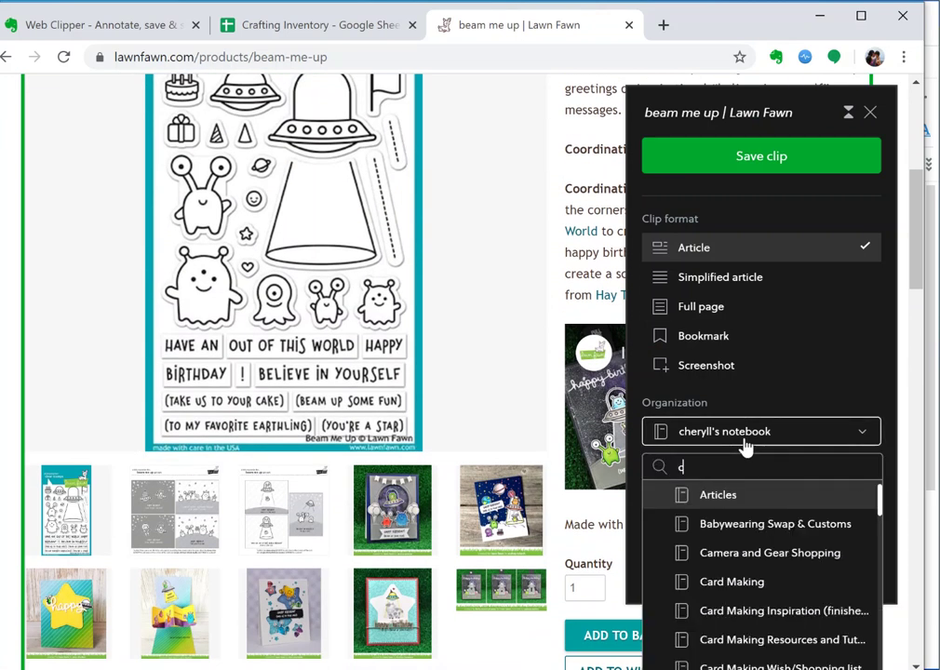
type("raf")
left_click(747, 527)
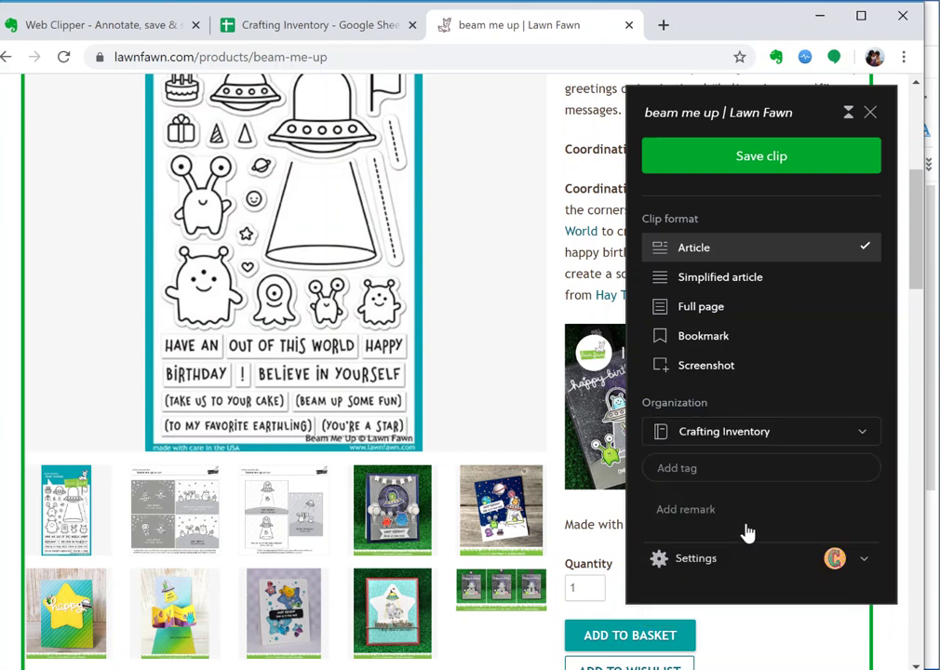
- Add the company tag "lawn fawn" to the clip
left_click(721, 465)
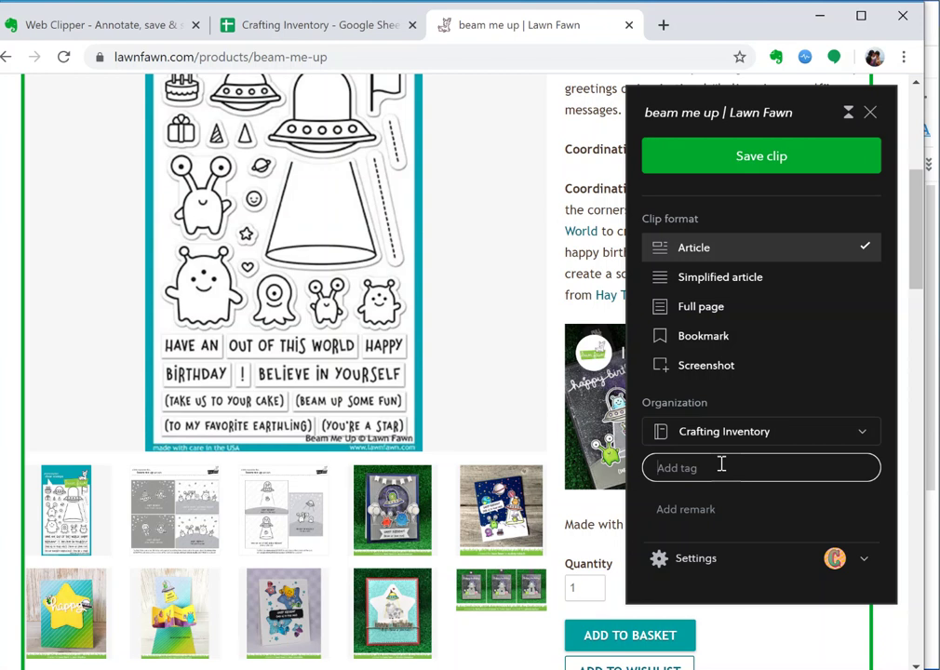
left_click(721, 465)
type("lawn fa")
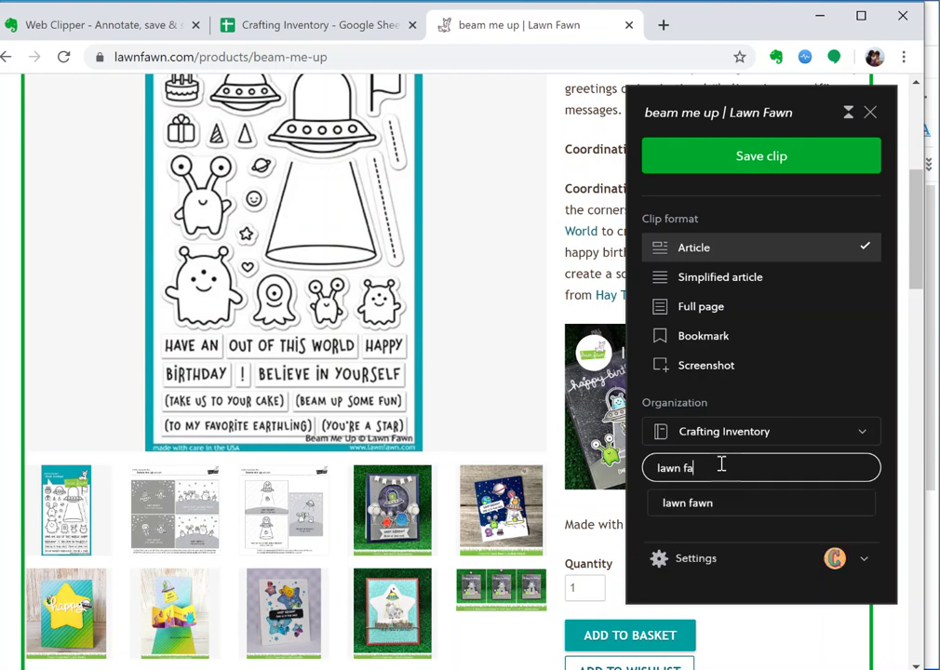
type("wn")
key("Return")
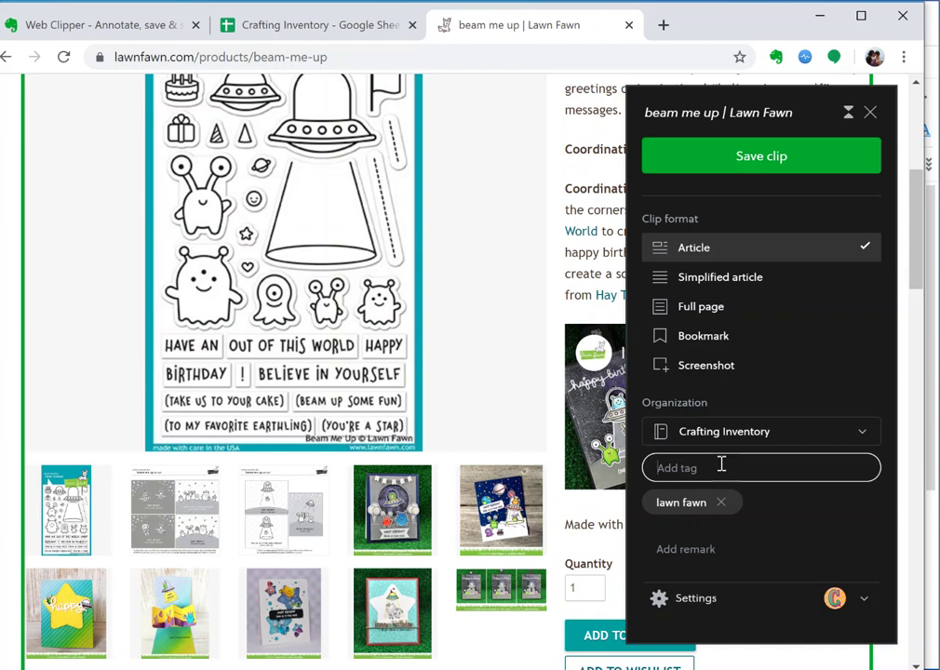
- Add the occasion tag "birthday" to the clip
type("brith")
key("BackSpace")
key("BackSpace")
key("BackSpace")
key("BackSpace")
key("BackSpace")
type("birt")
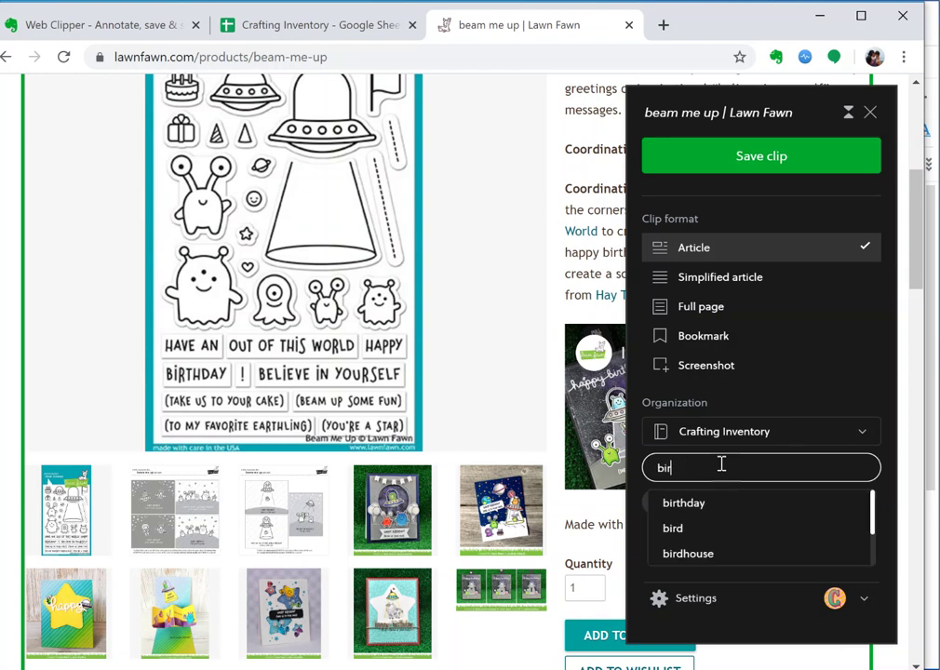
left_click(707, 505)
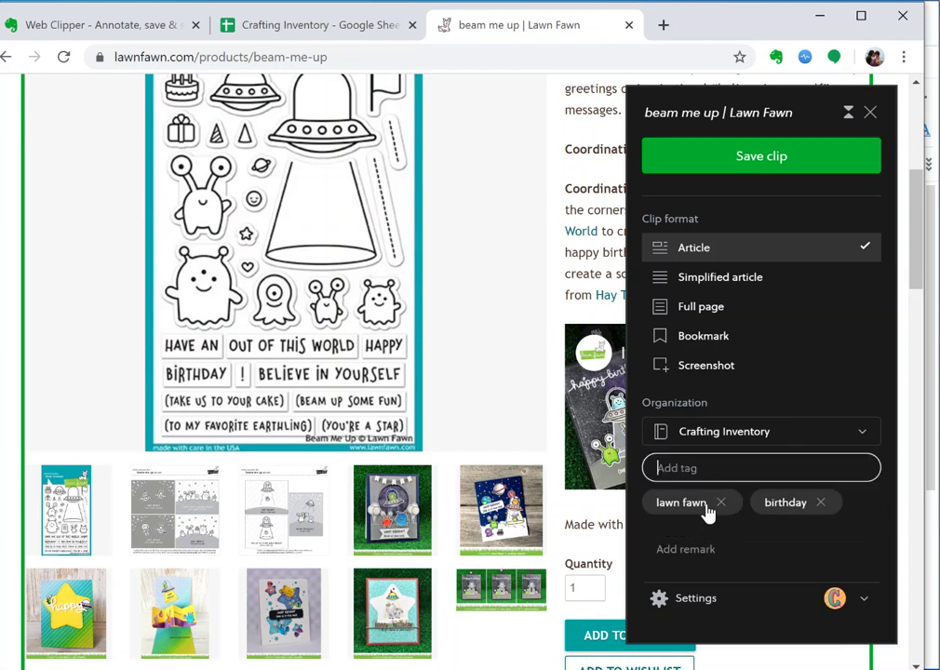
- Add the tag "aliens" to the clip for the stamp set's characters
type("alien")
key("BackSpace")
key("BackSpace")
key("BackSpace")
key("BackSpace")
type("cris")
key("BackSpace")
type("tte")
key("BackSpace")
key("BackSpace")
key("BackSpace")
key("BackSpace")
key("BackSpace")
key("BackSpace")
type("alienss")
key("Return")
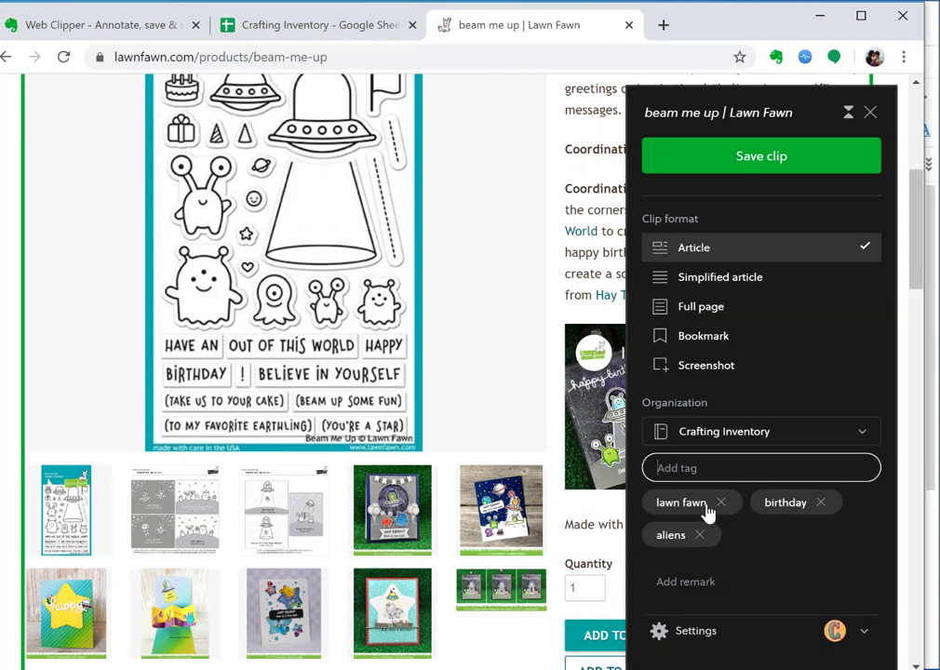
- Add the theme tags "space" and "accessories" to the clip
type("spa")
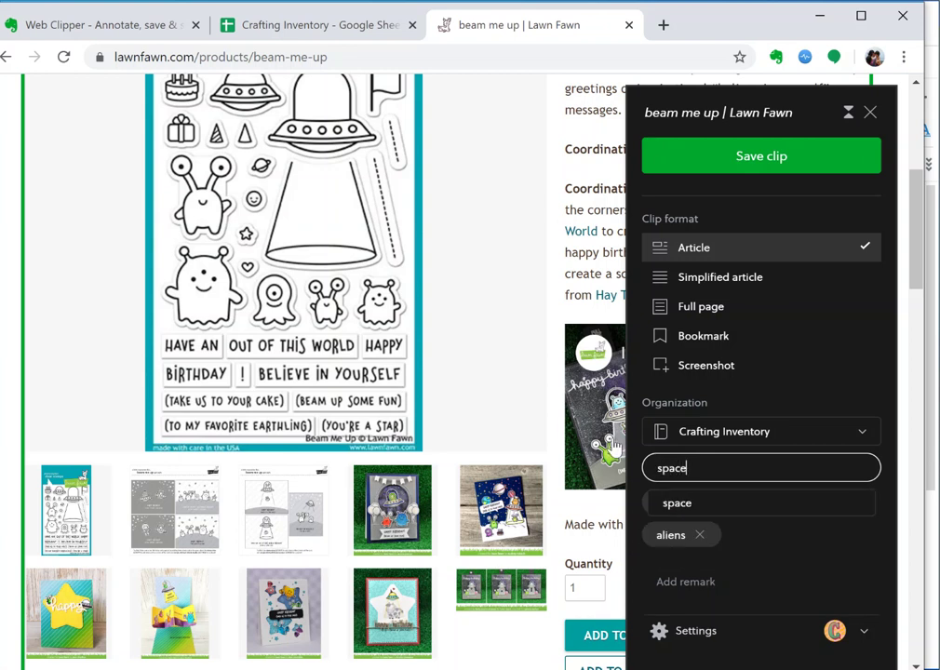
type("ce")
key("Return")
scroll(612, 450, "up", 1)
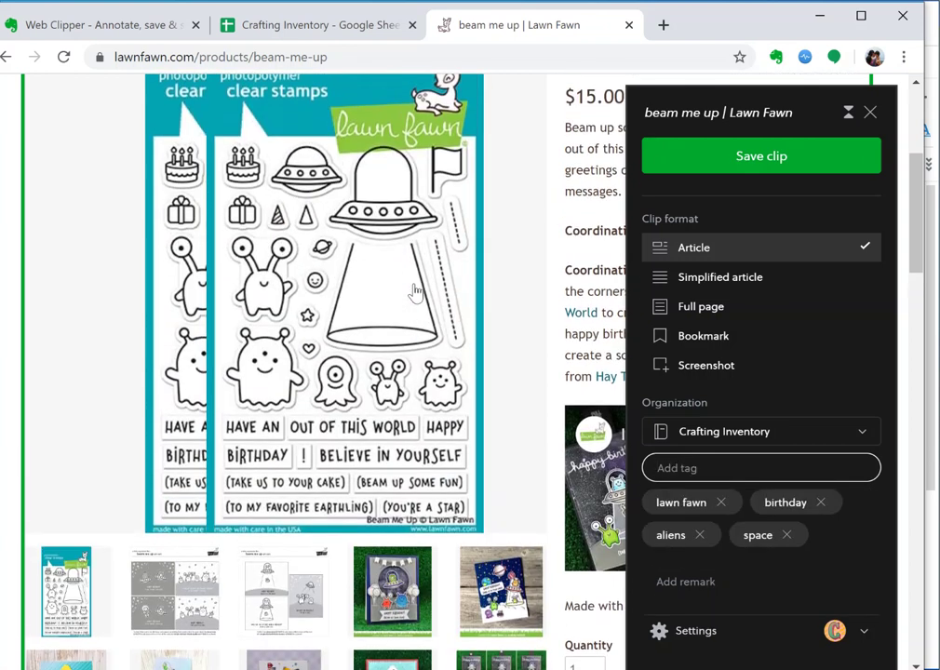
type("accessories")
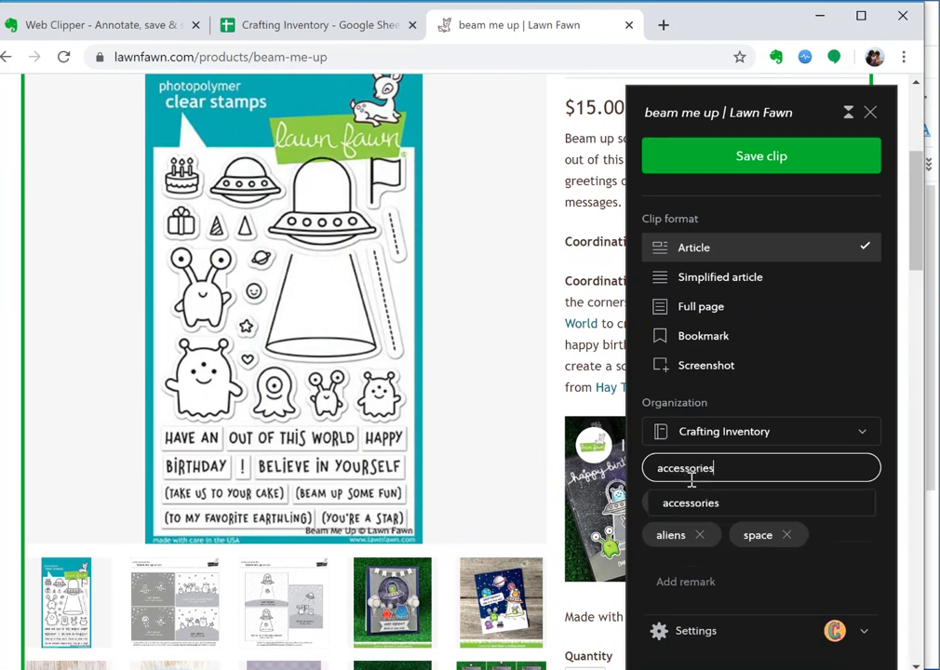
left_click(694, 503)
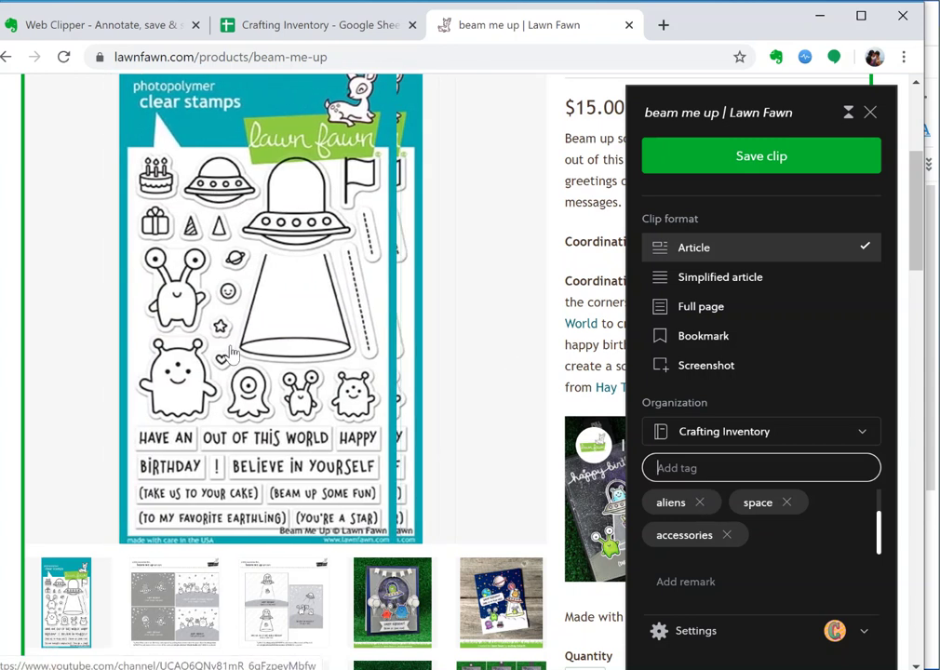
- Add the existing tags "background builder" and "inspirational" to the clip
type("back")
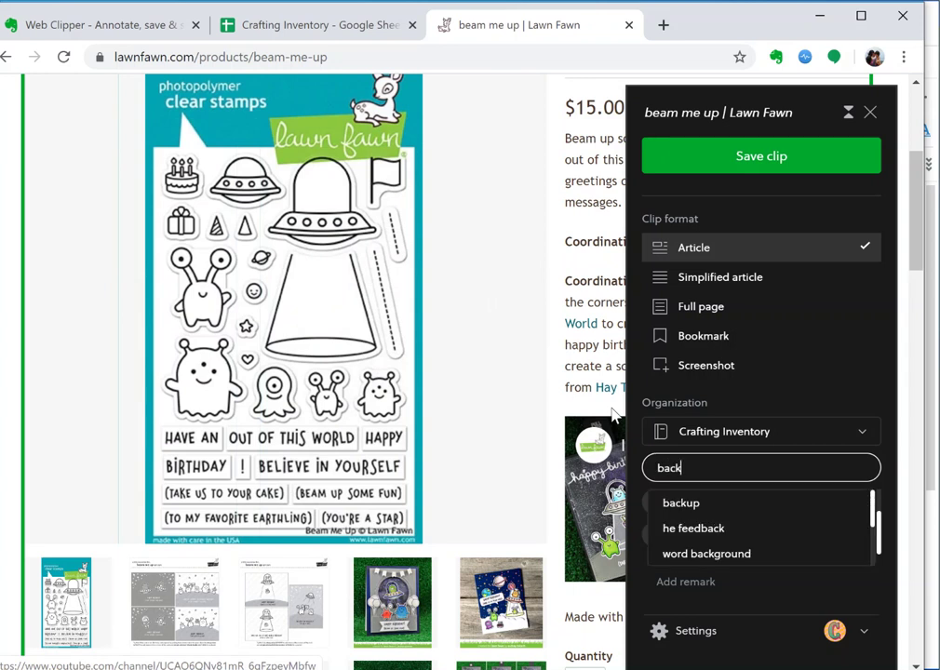
type("ground")
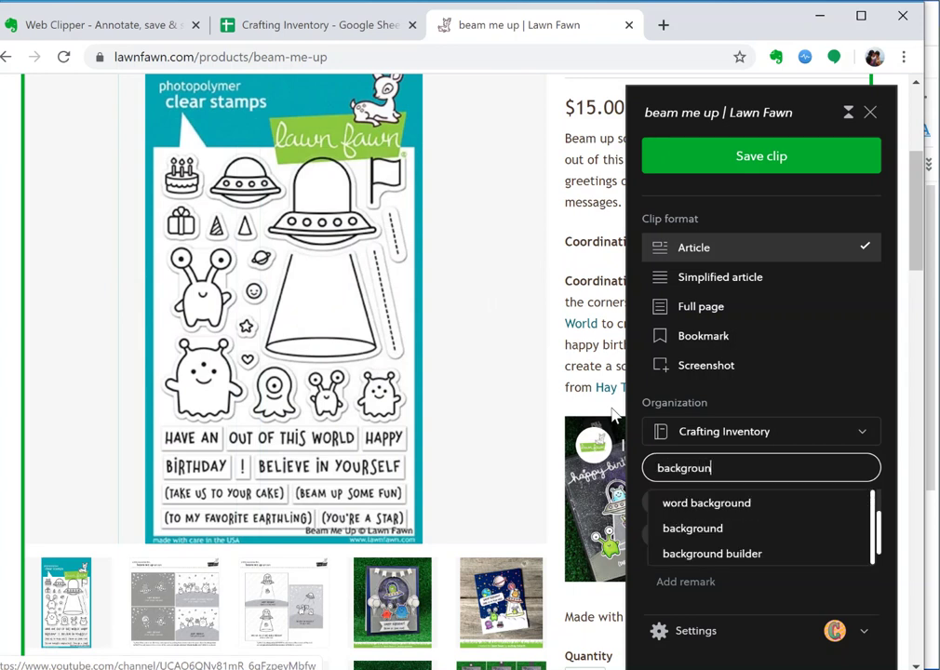
left_click(705, 555)
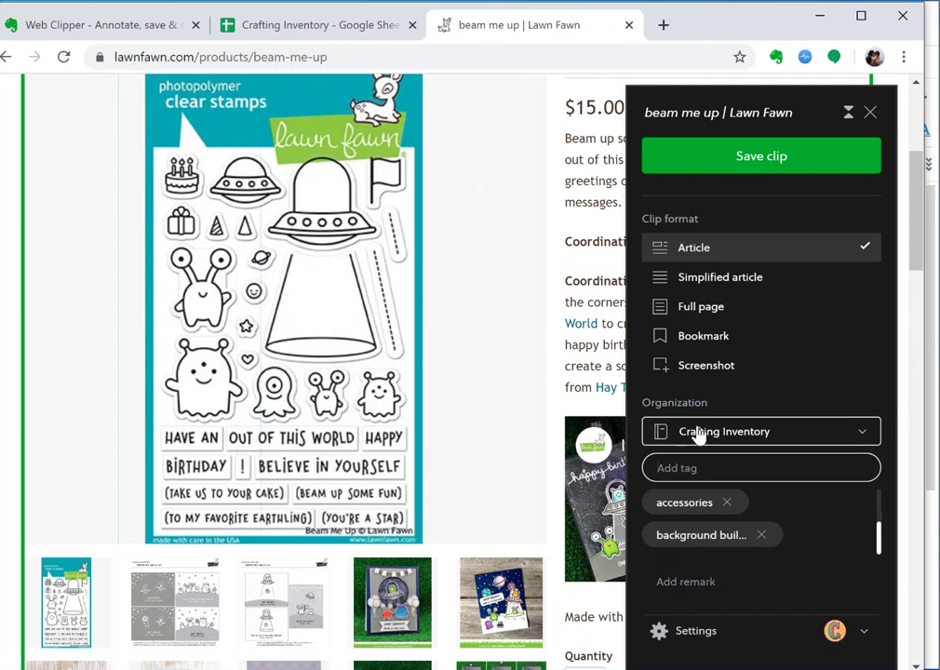
type("inspi")
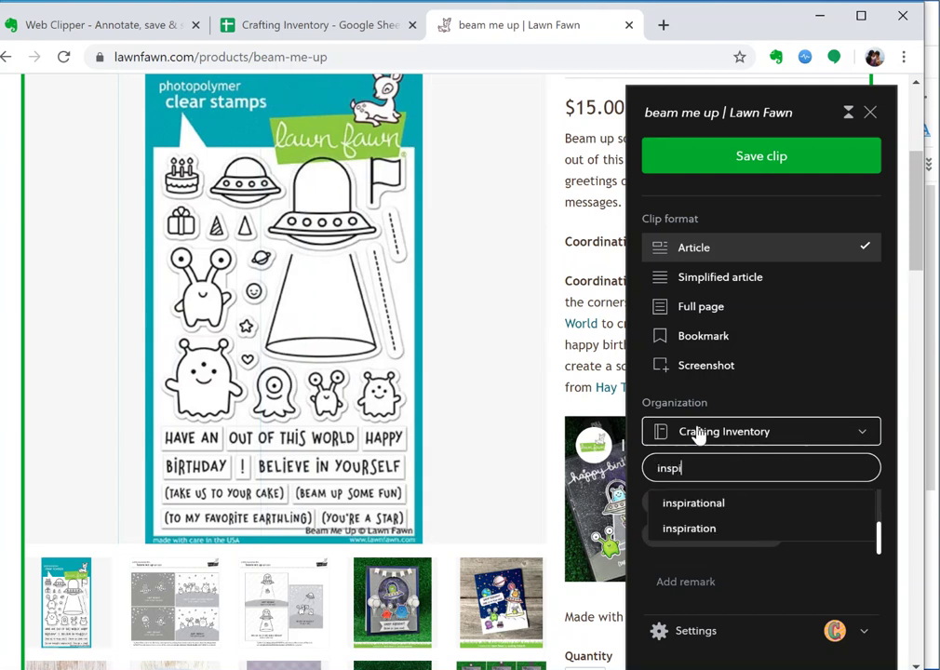
left_click(703, 506)
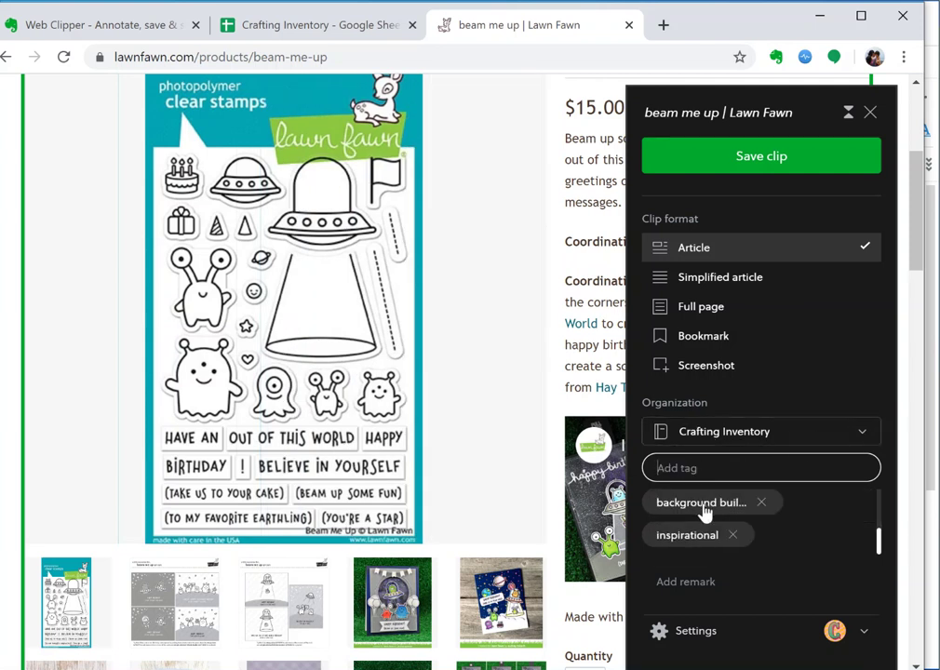
- Add the product type and size tags "stamp", "clear" and "4x6" to the clip
type("stamp")
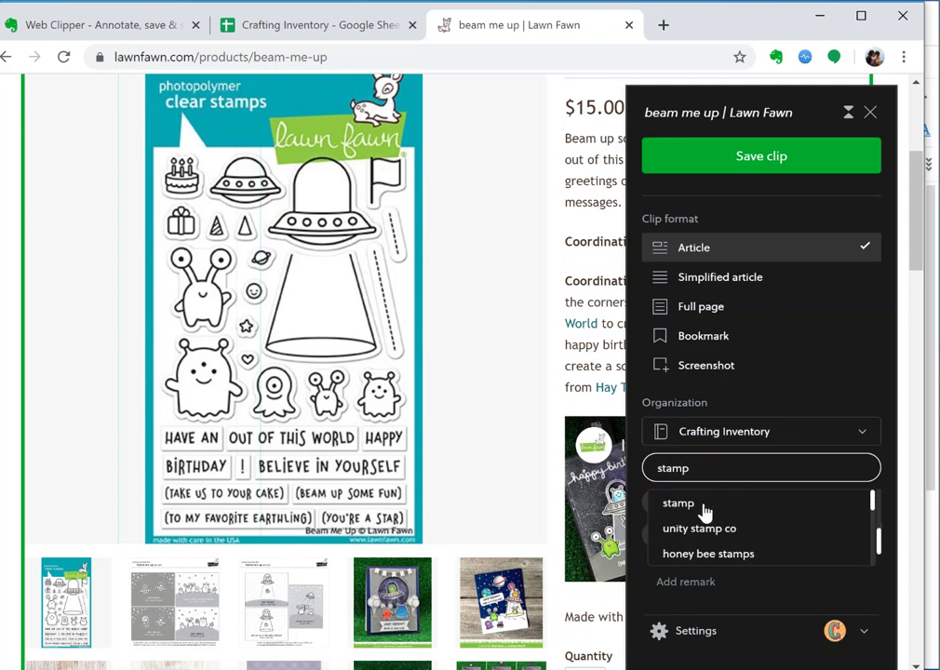
left_click(705, 507)
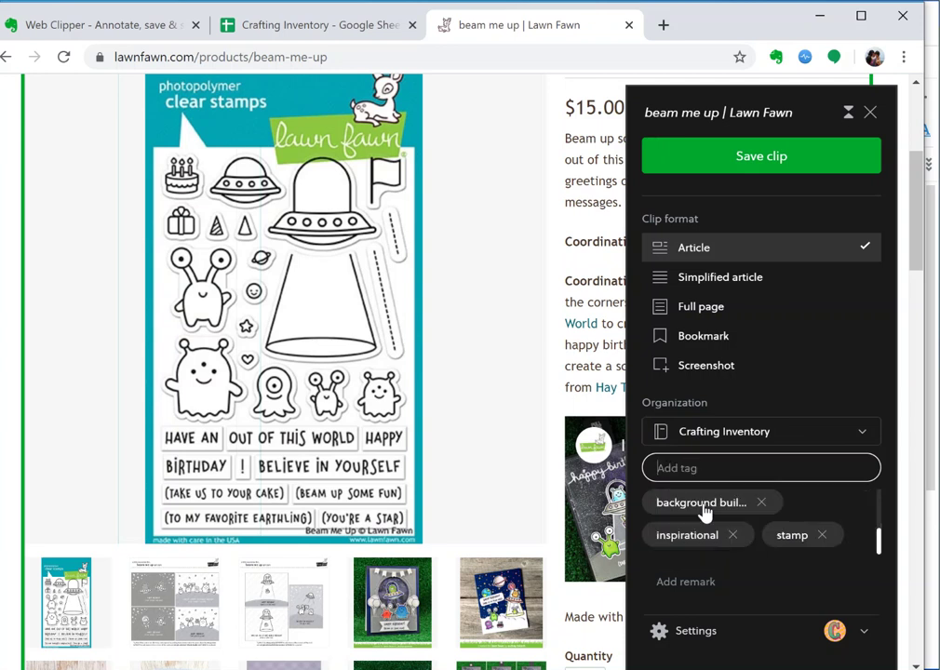
type("clear")
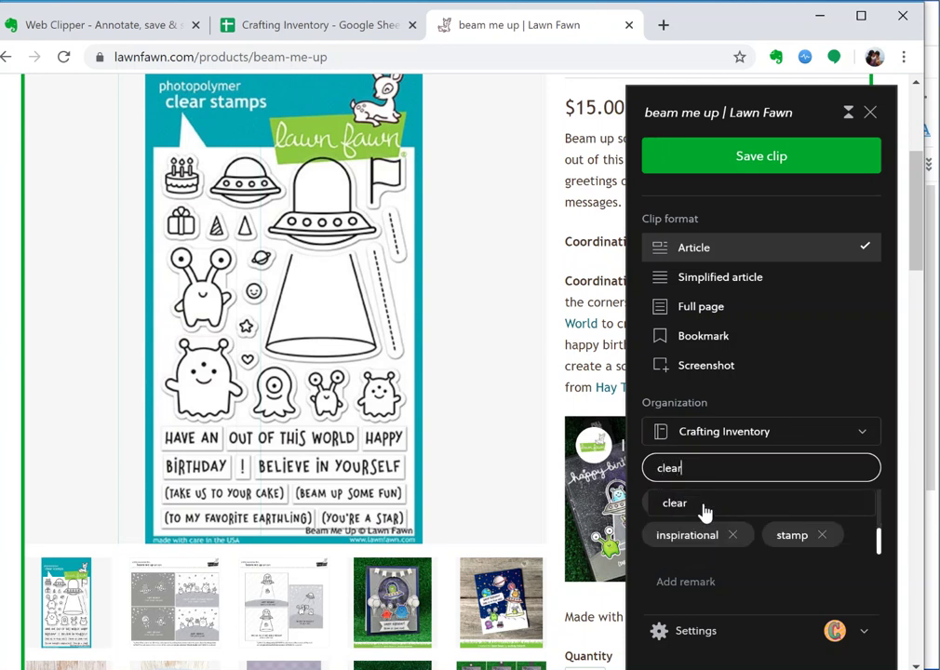
left_click(705, 510)
type("4x6")
key("Return")
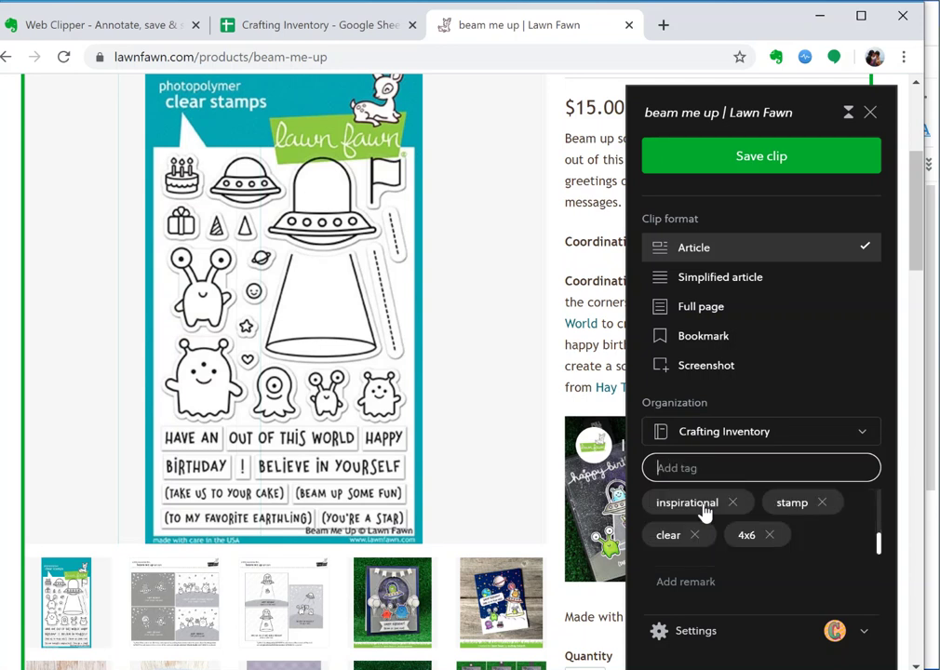
- Check the selected clip area on the product page and save the tagged clip to Evernote
scroll(579, 263, "up", 1)
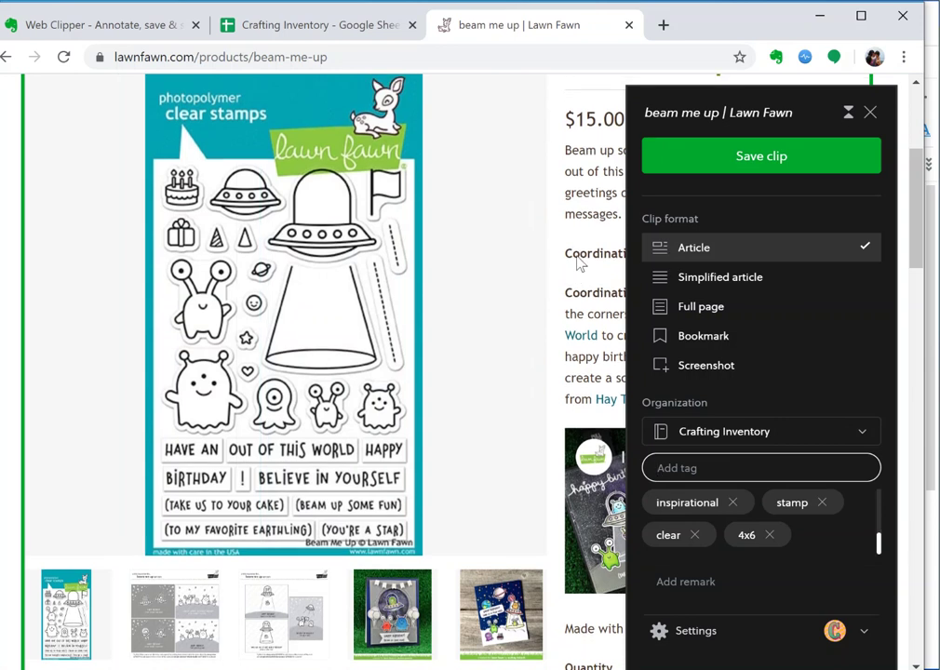
scroll(579, 263, "up", 2)
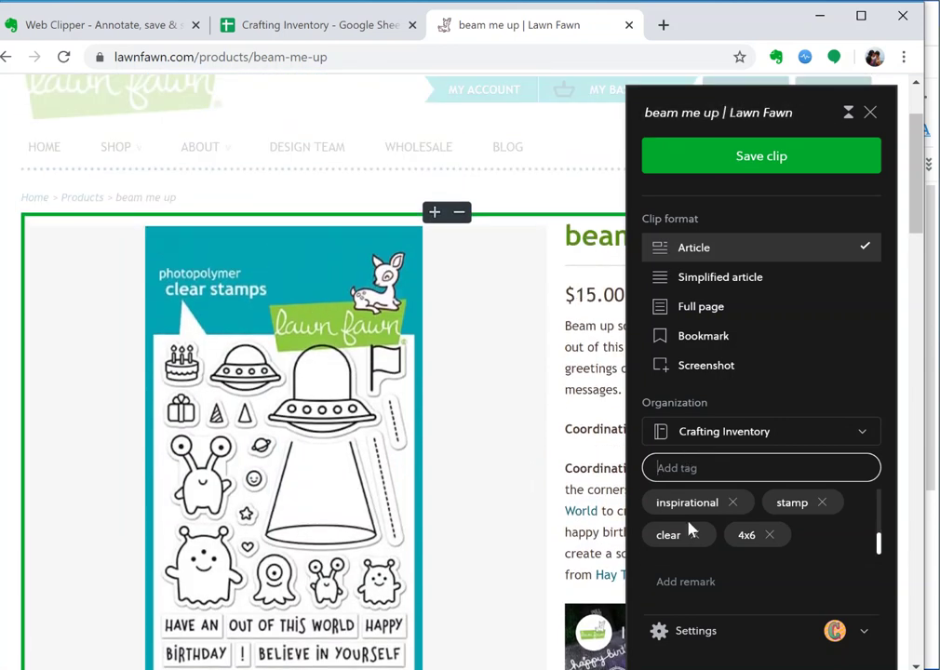
left_click(765, 165)
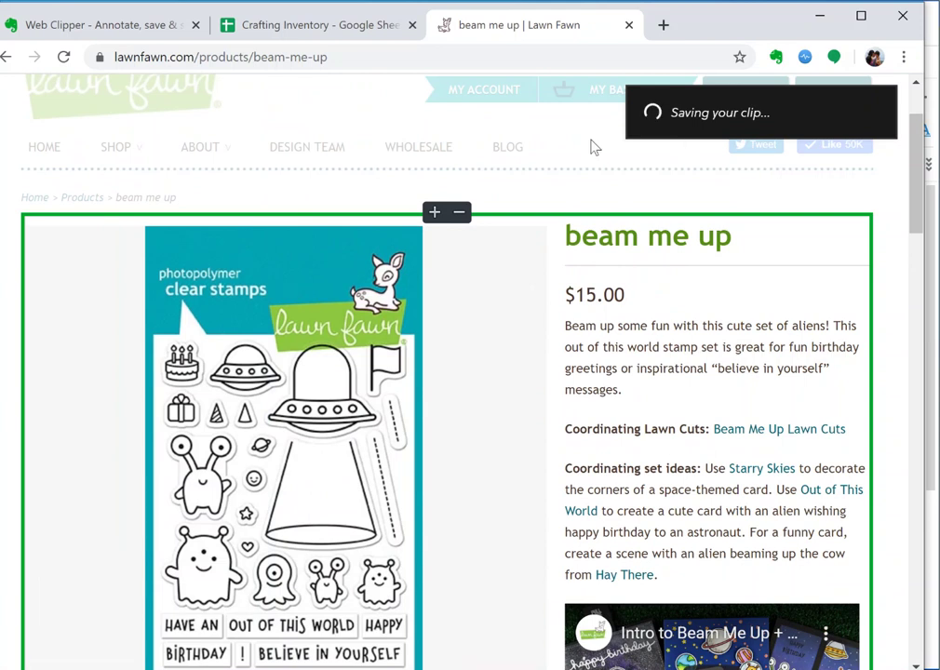
- Switch to Evernote and search the birthday-tagged Crafting Inventory notes for "happy", viewing the matches in the Brushstroke Birthday Greetings note
key("alt+Tab")
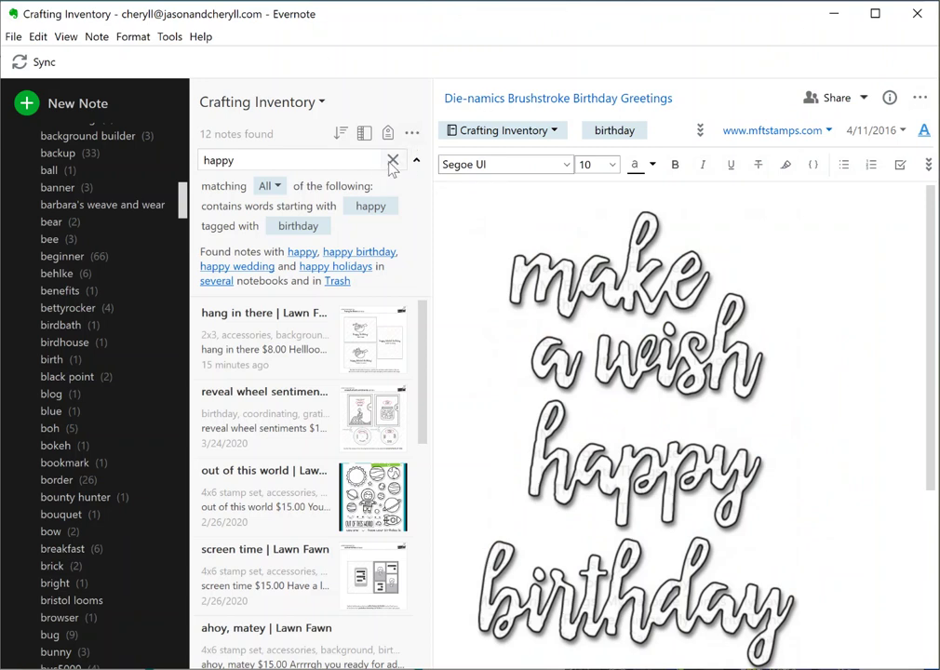
left_click(342, 161)
key("ctrl+a")
type("happy")
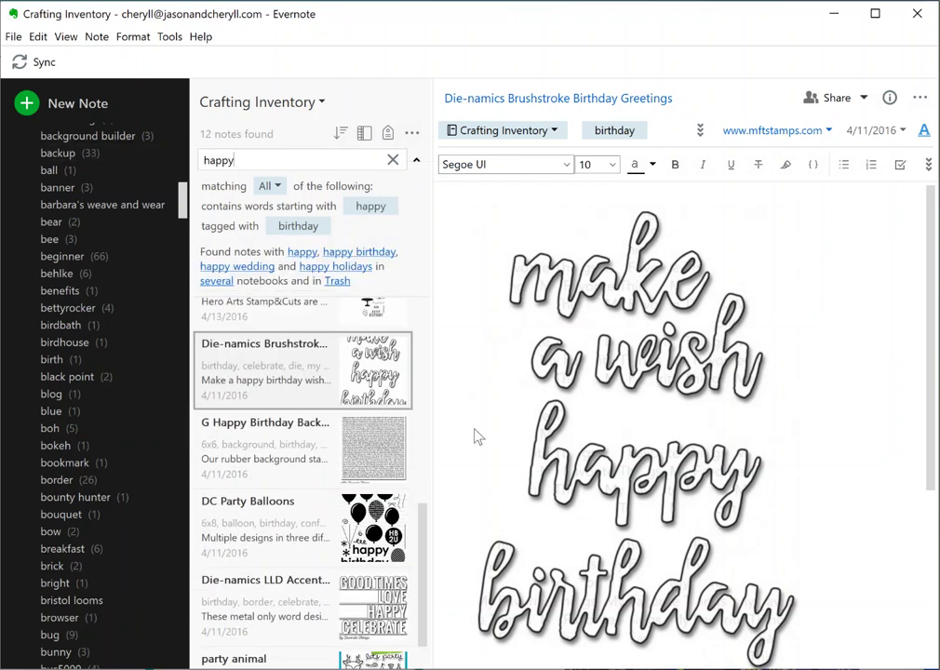
scroll(530, 468, "down", 3)
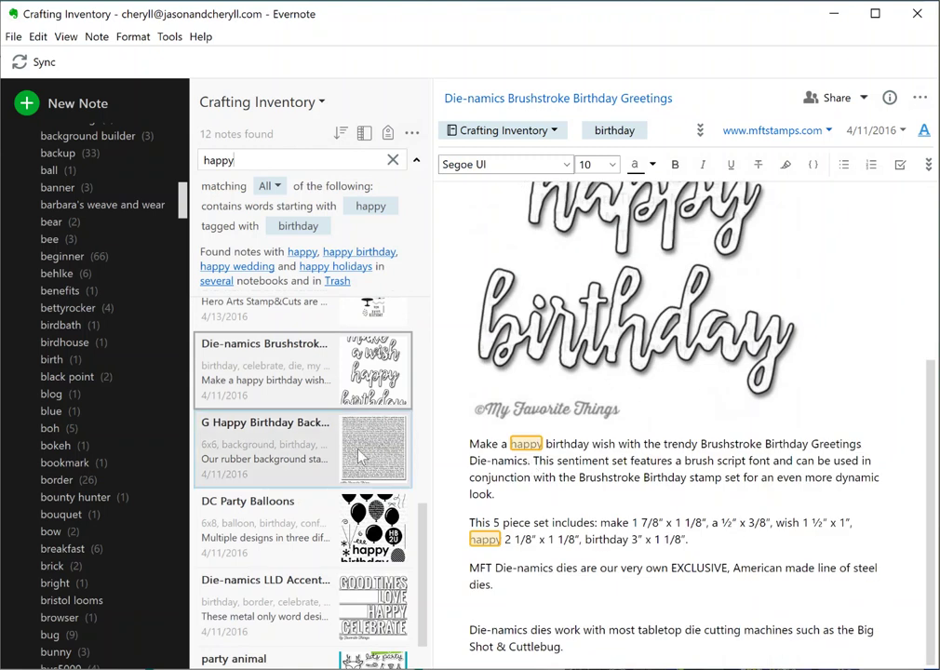
- Compare the highlighted search matches in the G Happy Birthday Background, DC Party Balloons and two Die-namics notes
left_click(270, 438)
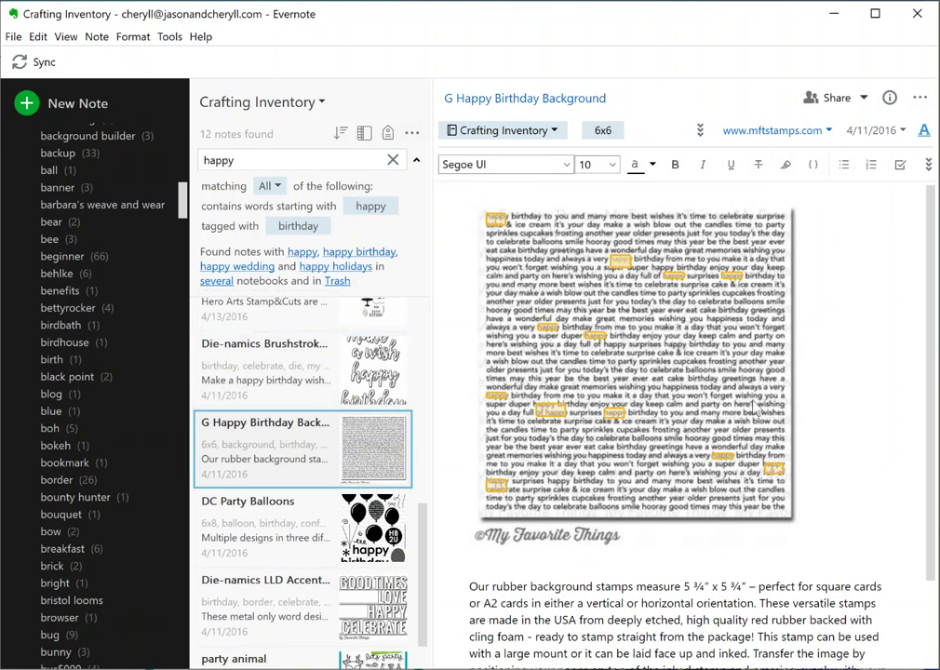
scroll(328, 438, "down", 1)
left_click(324, 465)
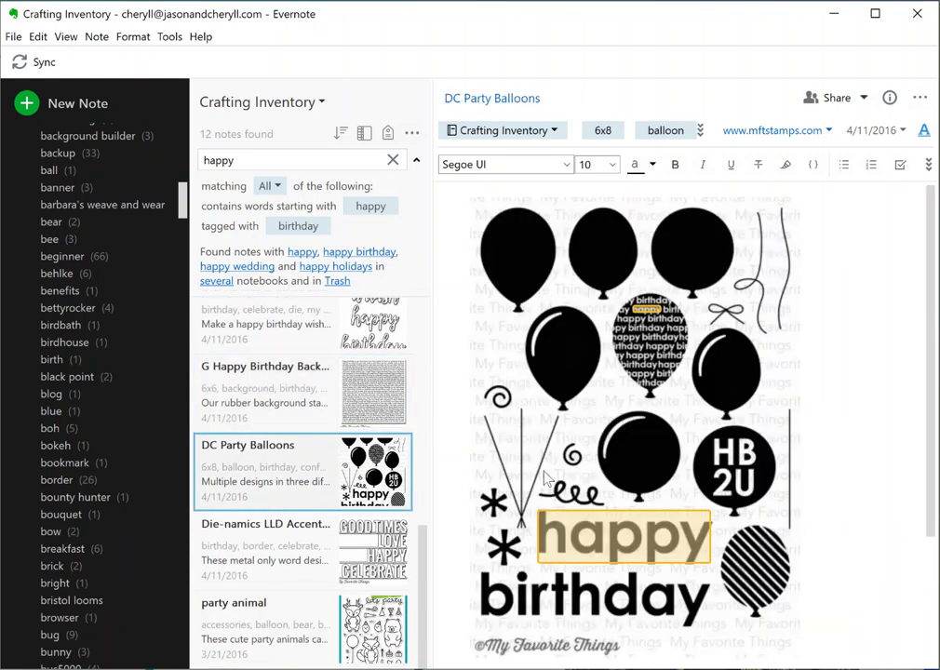
left_click(348, 348)
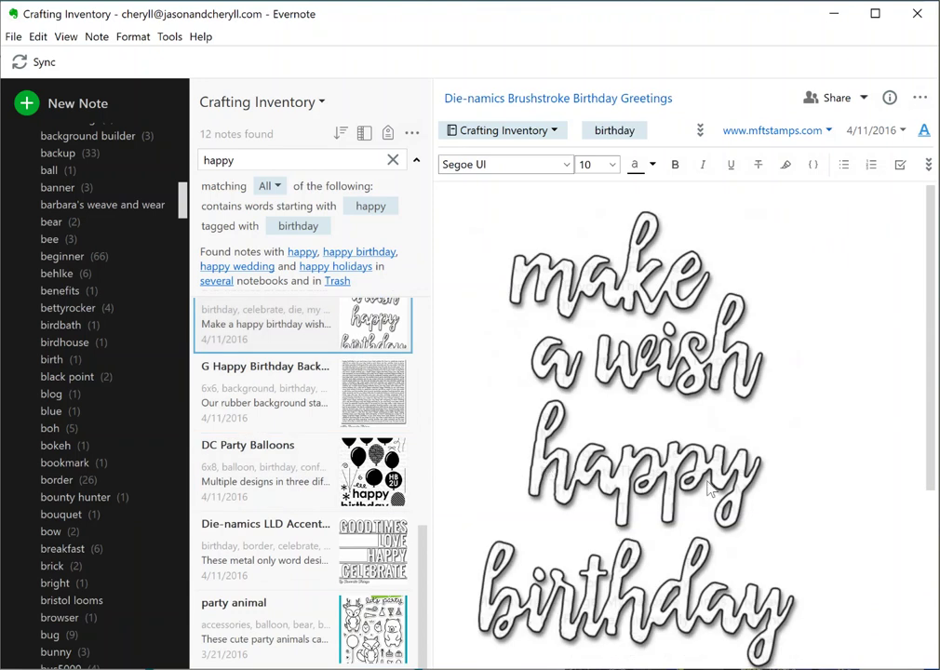
scroll(668, 480, "down", 3)
left_click(348, 565)
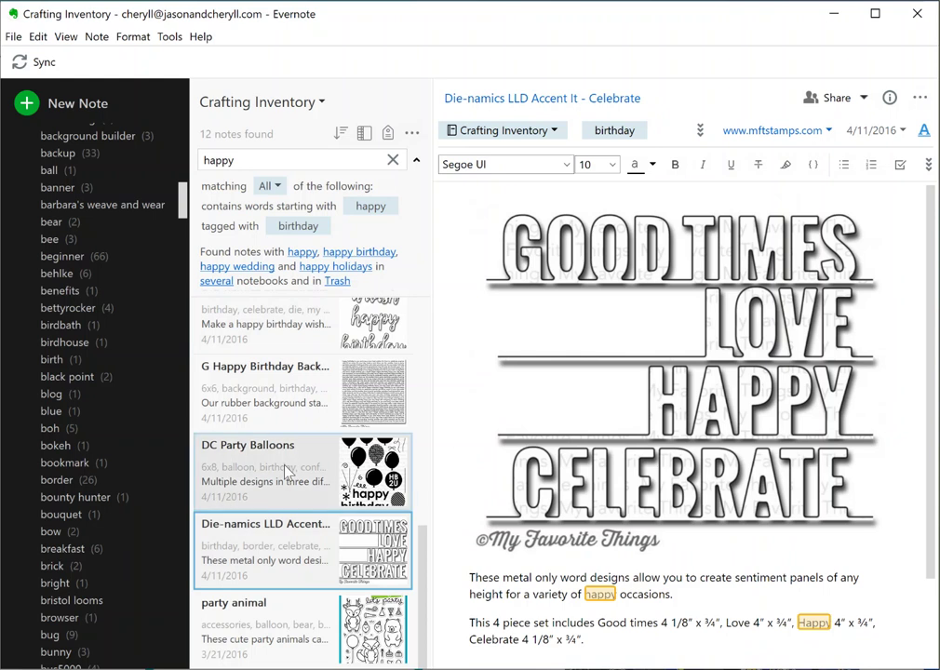
left_click(351, 388)
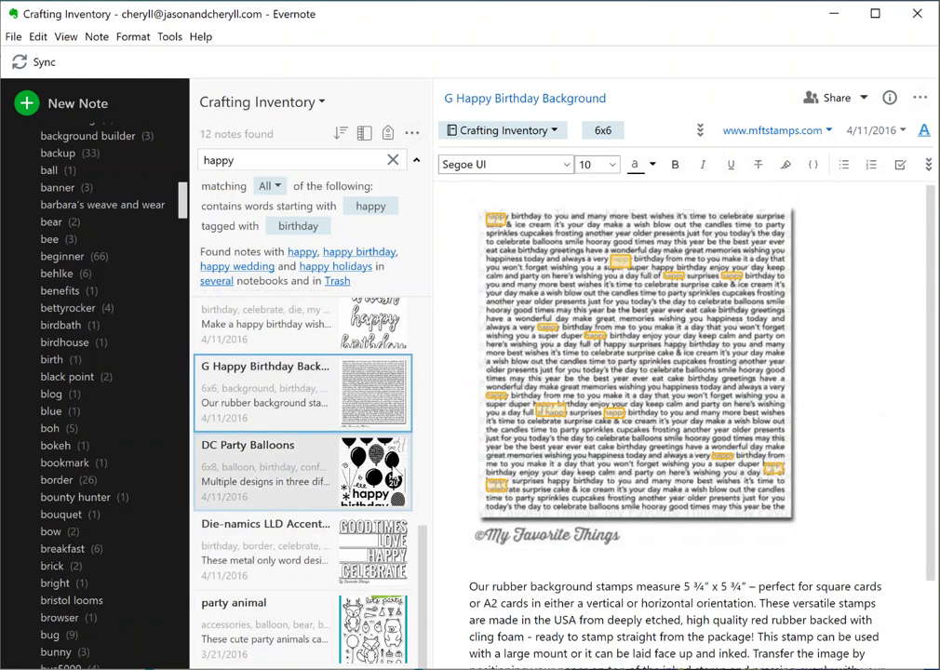
- Open the "party animal" note and examine its sentiment stamps, description and stamp sizes
left_click(279, 622)
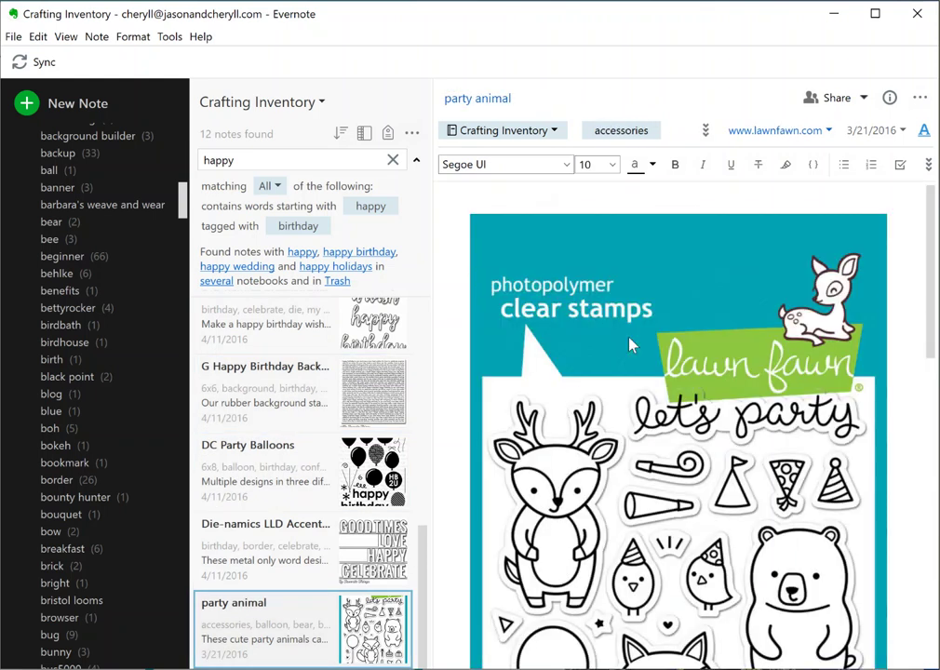
scroll(631, 345, "down", 5)
right_click(631, 343)
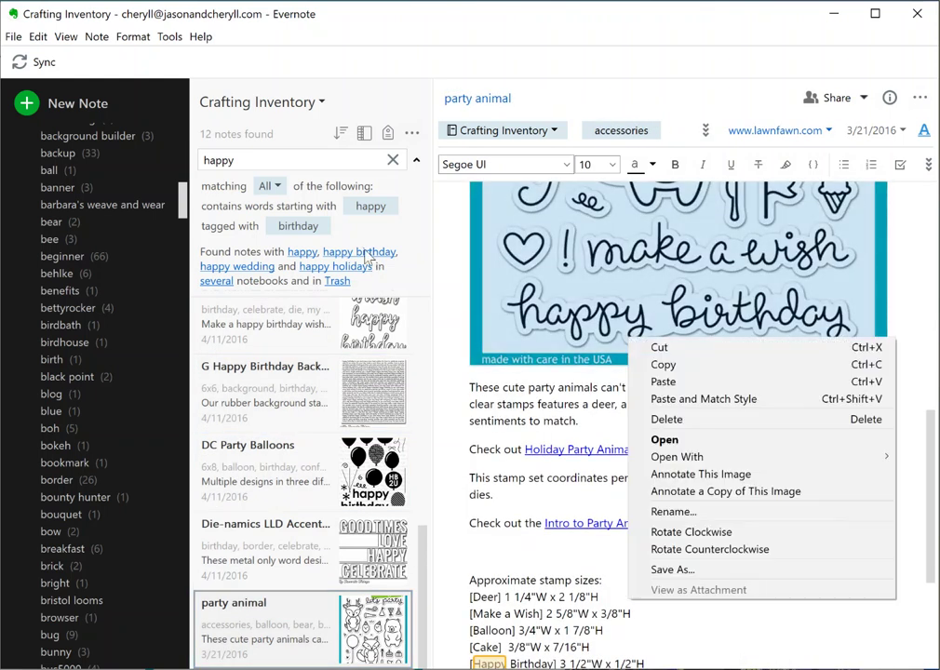
left_click(569, 495)
scroll(296, 488, "up", 1)
scroll(294, 490, "up", 6)
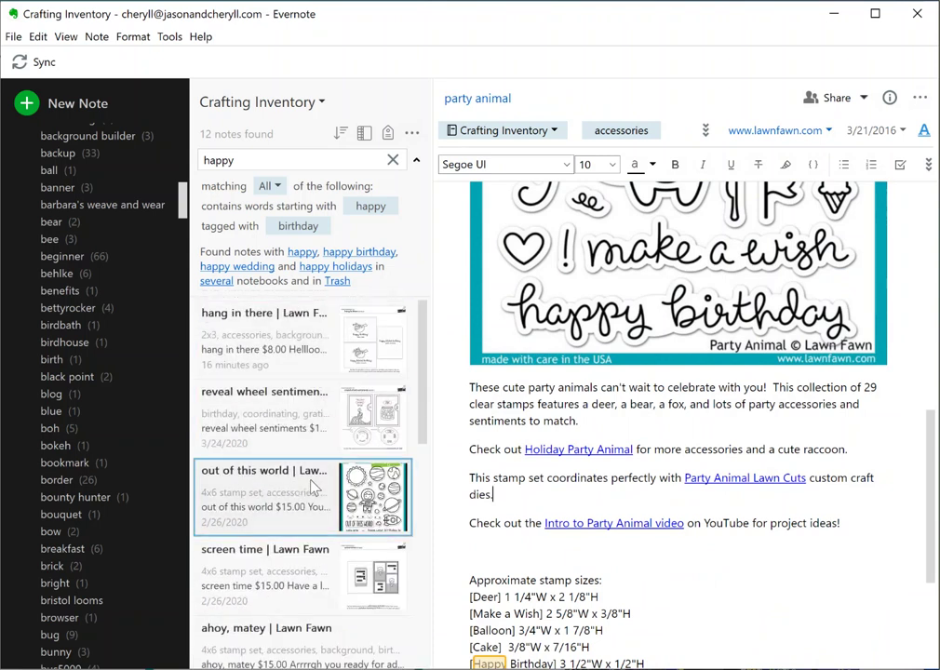
- Examine the sentiments pictured in the "out of this world" and "reveal wheel sentiments" notes
left_click(312, 485)
scroll(640, 365, "down", 5)
scroll(640, 372, "up", 2)
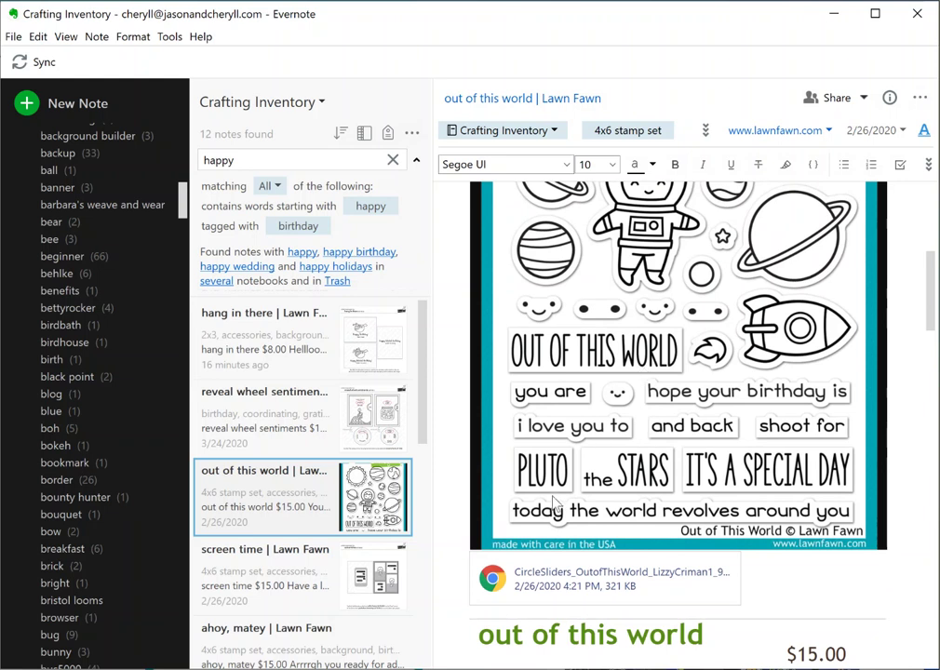
scroll(439, 405, "up", 3)
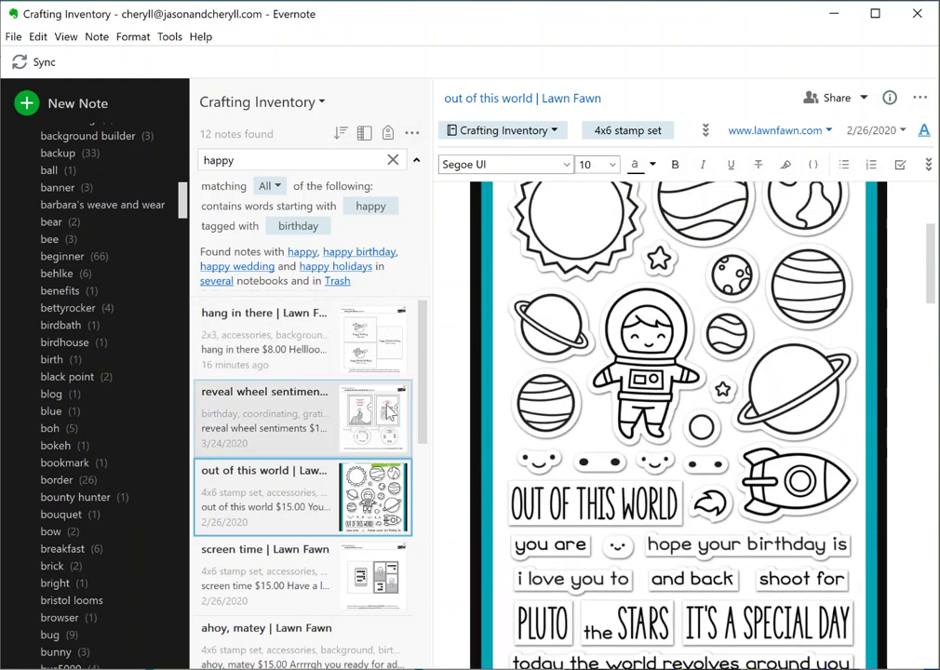
left_click(391, 410)
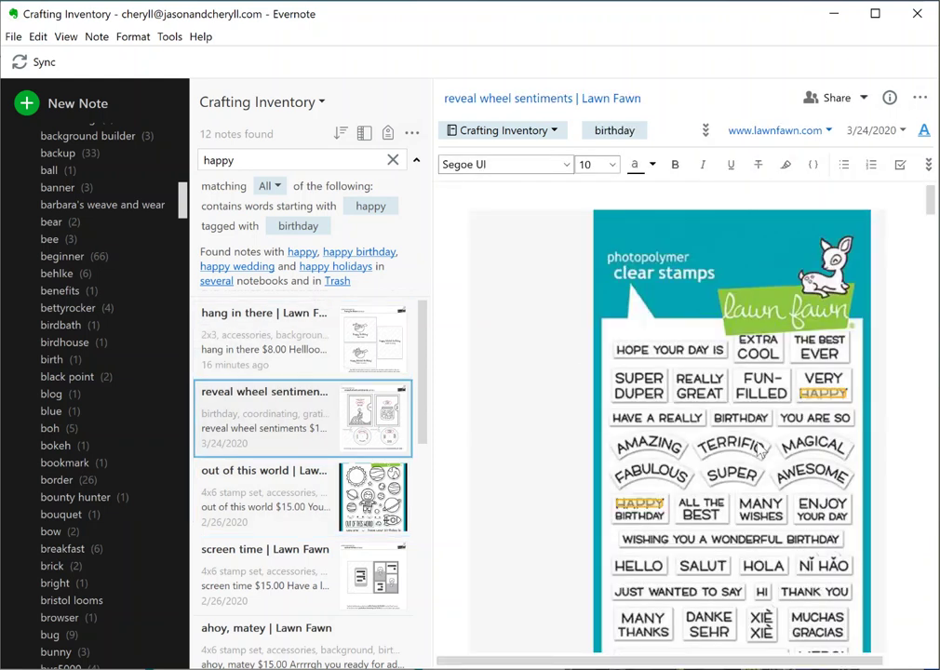
scroll(816, 384, "down", 7)
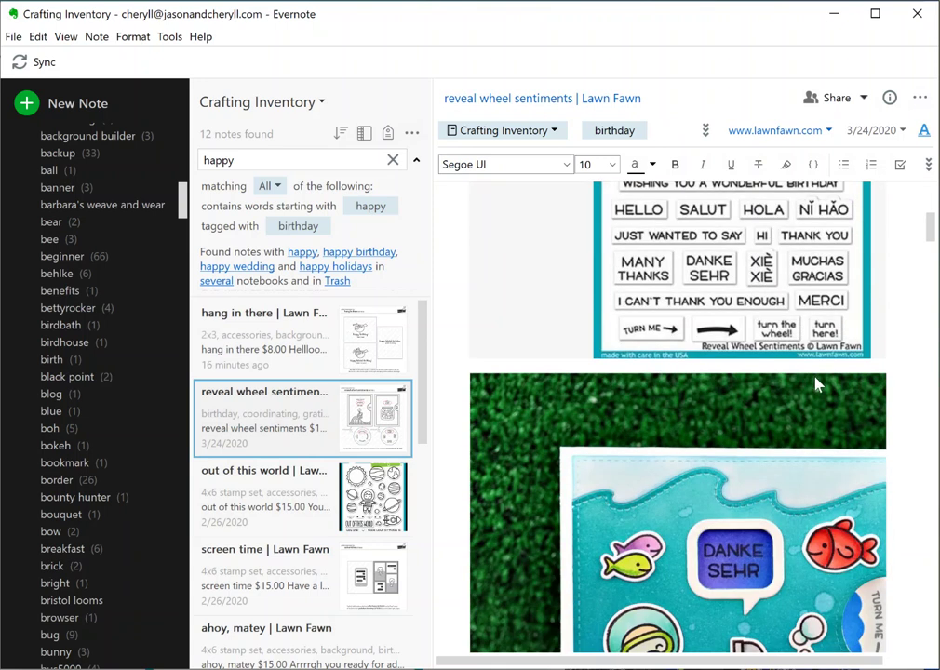
scroll(588, 289, "up", 7)
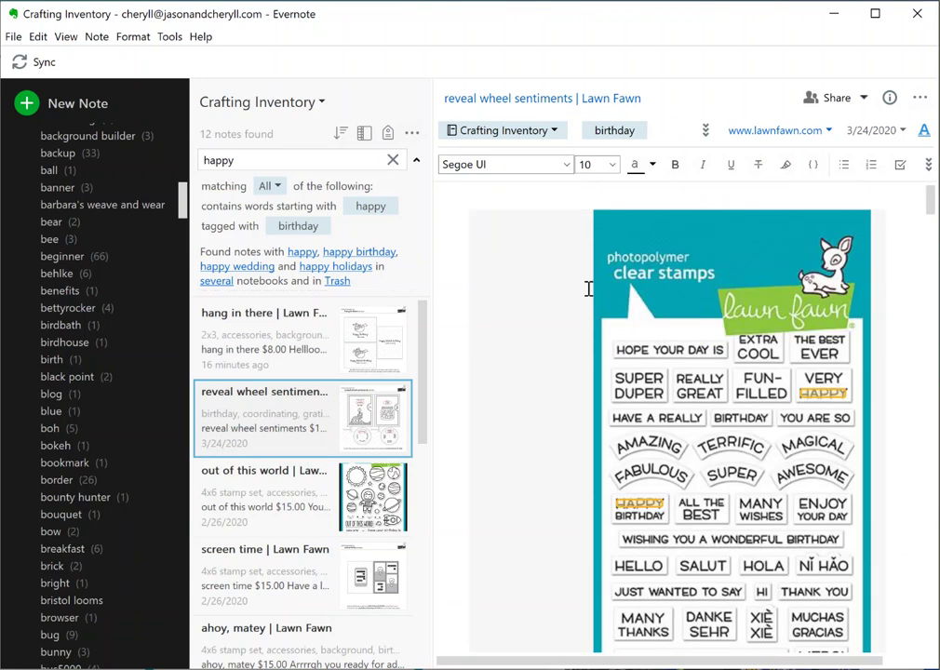
- Clear the "happy" keyword and sync Evernote to open the newly clipped "beam me up" note
left_click(392, 160)
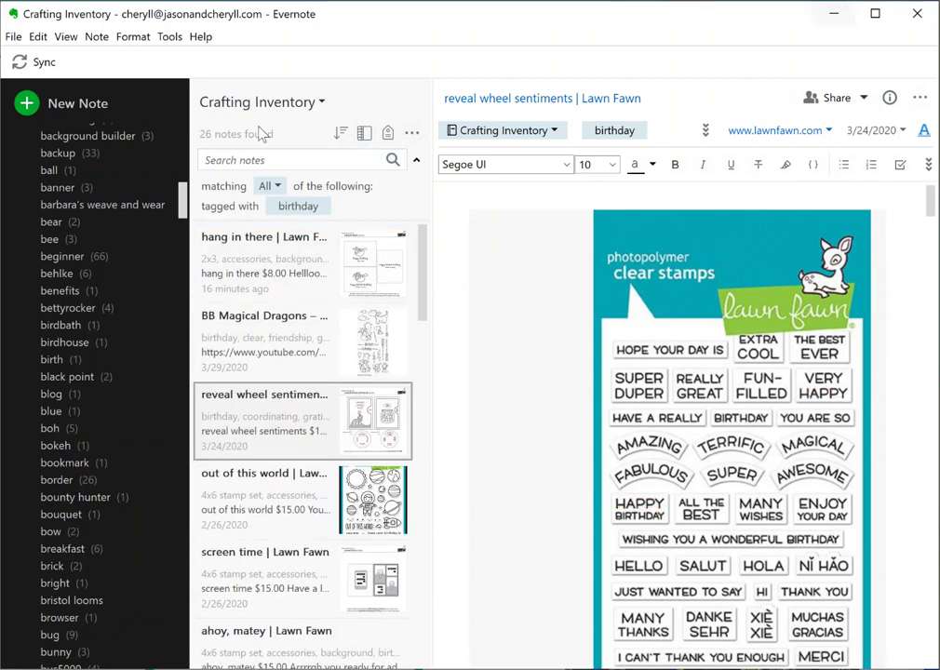
left_click(24, 60)
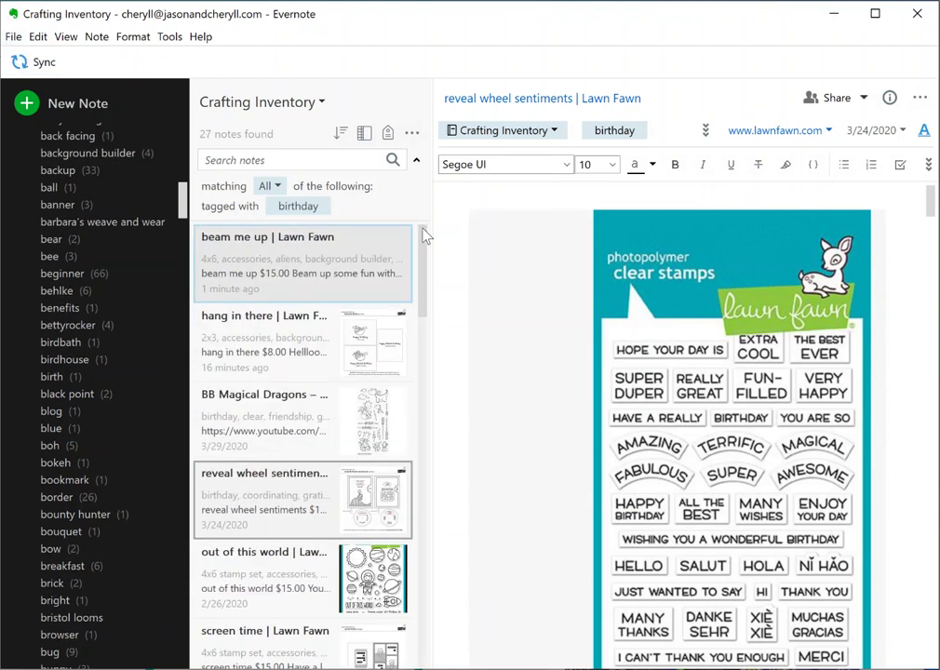
left_click(257, 222)
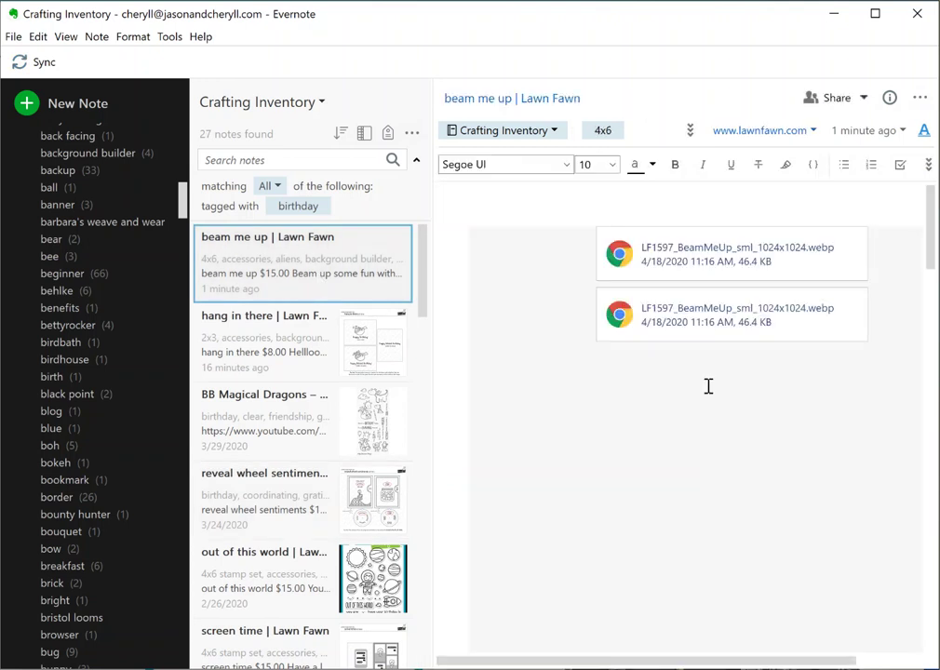
- Review the clipped "beam me up" note's attachments, description and category details, syncing once more
scroll(710, 371, "down", 15)
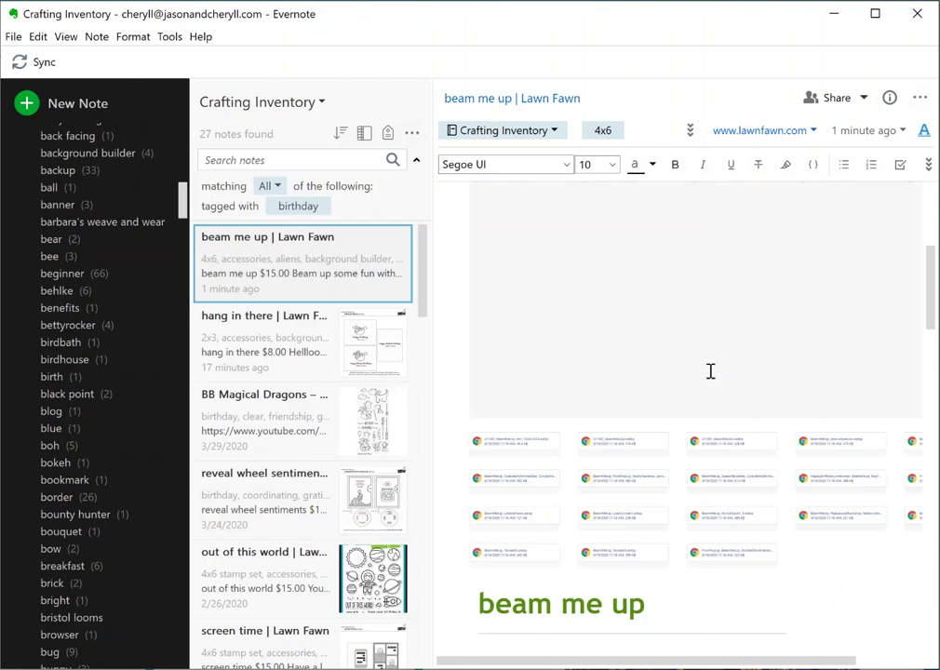
scroll(710, 371, "down", 5)
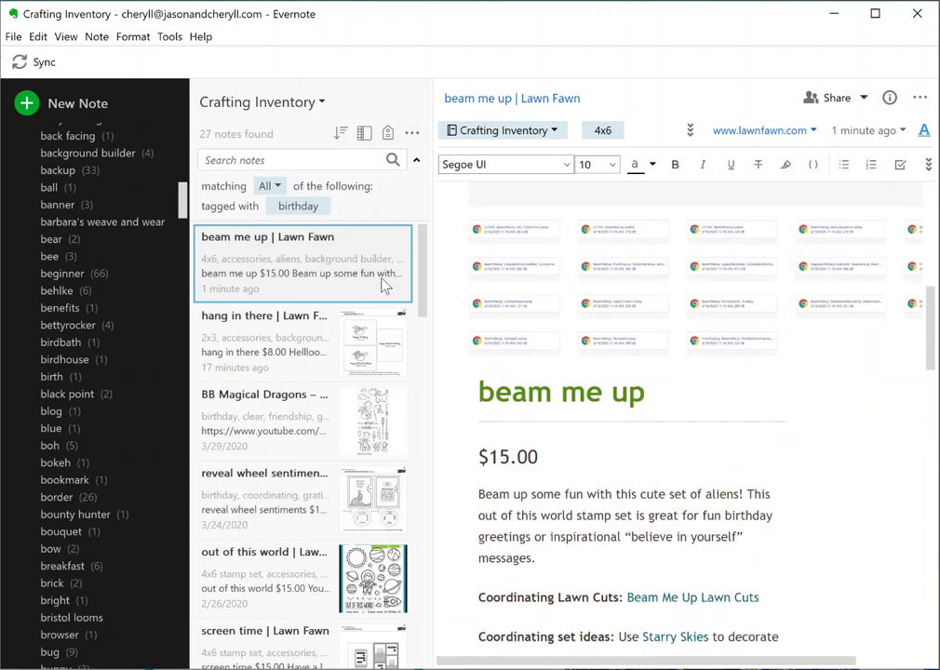
left_click(35, 58)
scroll(671, 398, "down", 5)
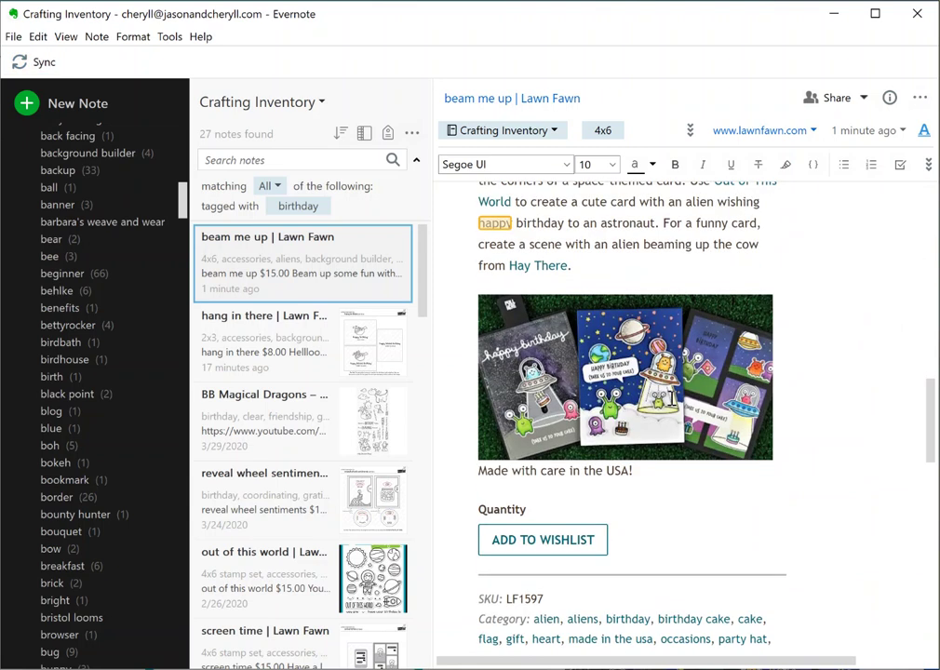
scroll(671, 398, "down", 2)
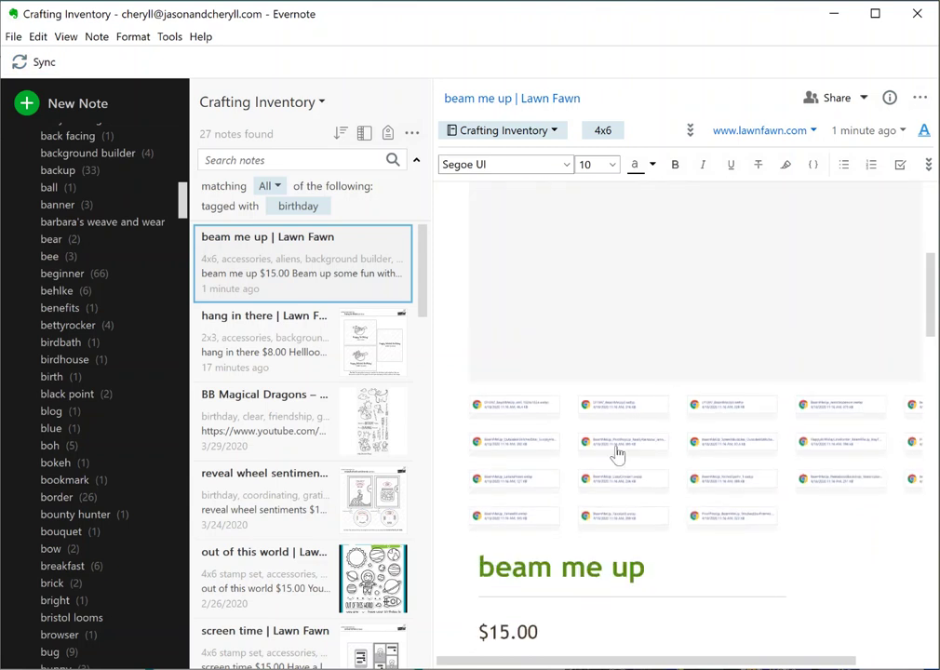
- Delete the rows of small image attachments above the product title in the "beam me up" note
left_click_drag(476, 539, 476, 208)
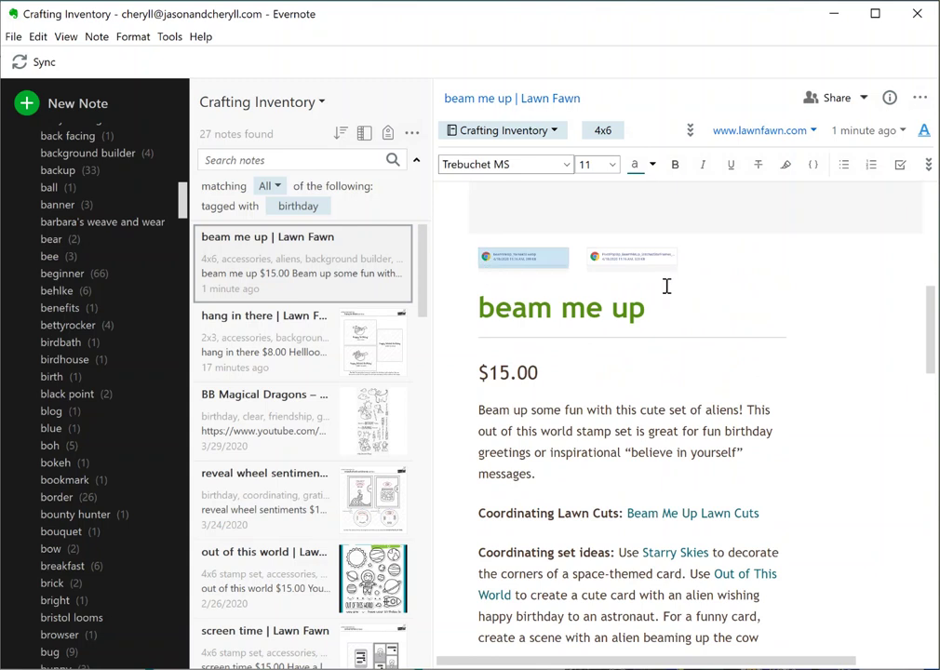
left_click_drag(717, 276, 485, 312)
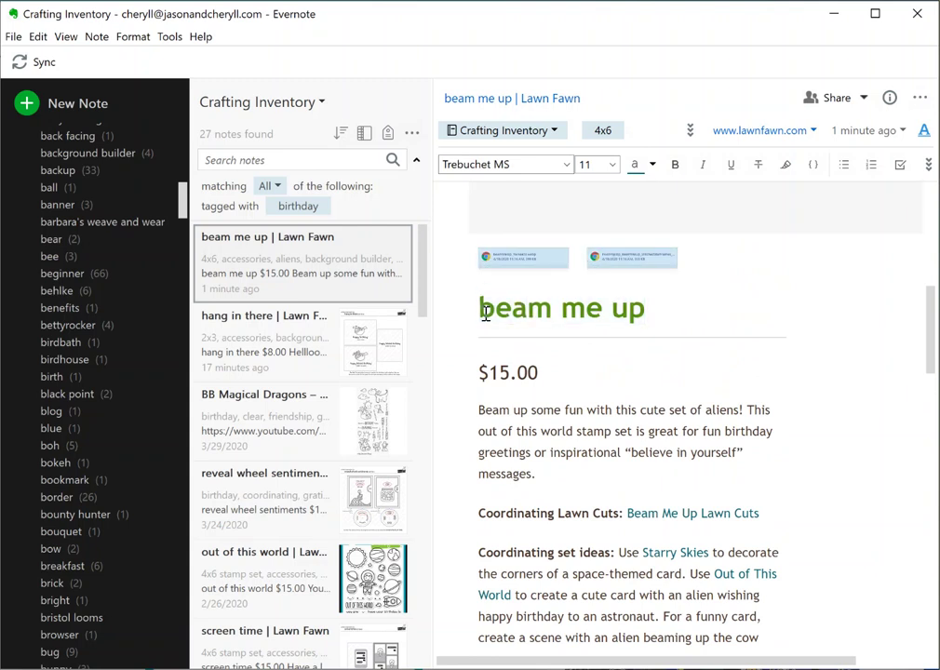
key("Delete")
- Remove the birthday tag filter to list every note in the Crafting Inventory notebook
left_click(310, 351)
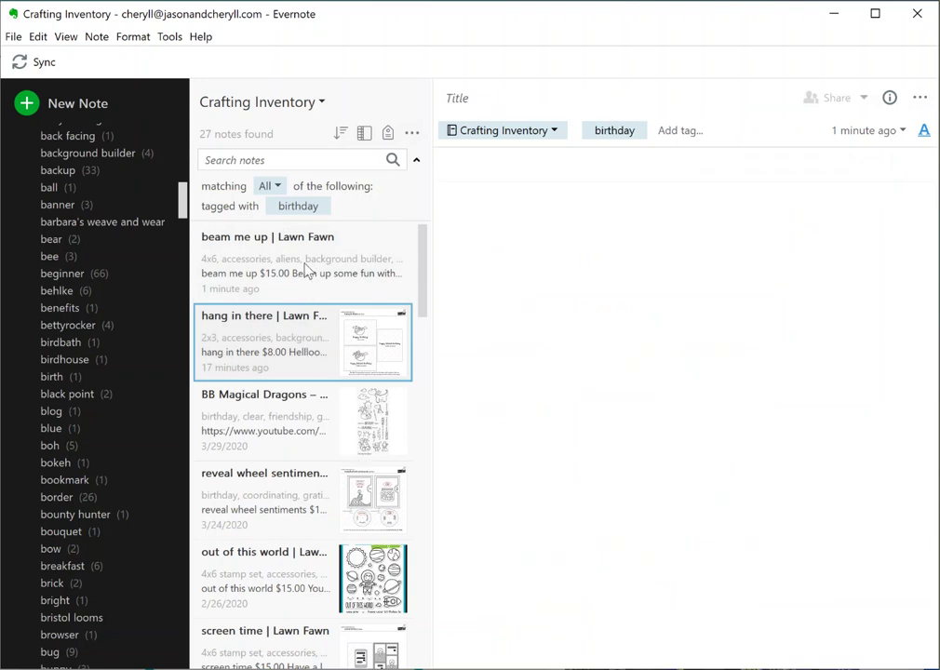
key("Down")
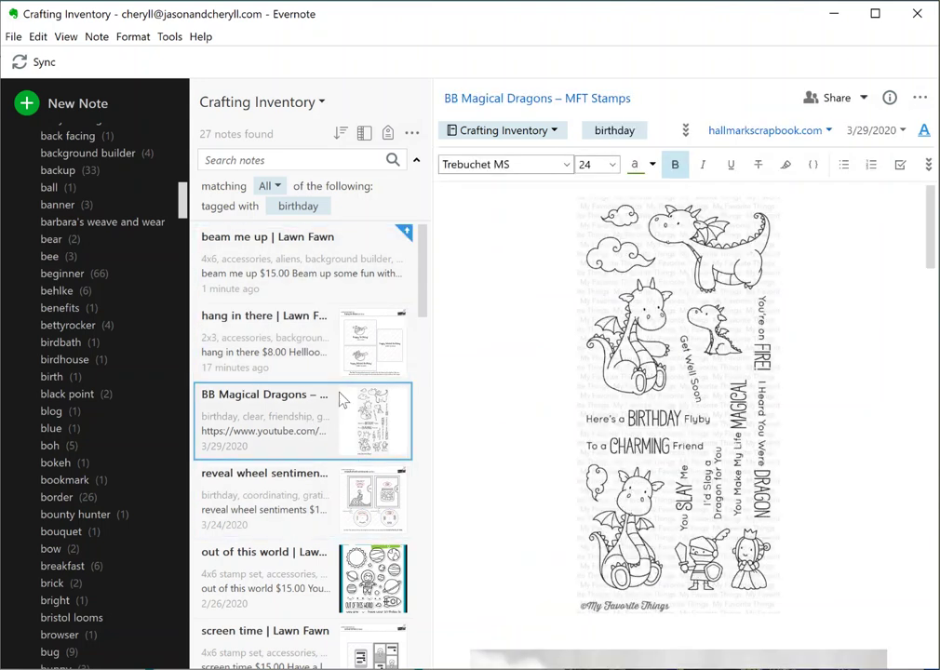
left_click(325, 206)
left_click_drag(426, 241, 426, 195)
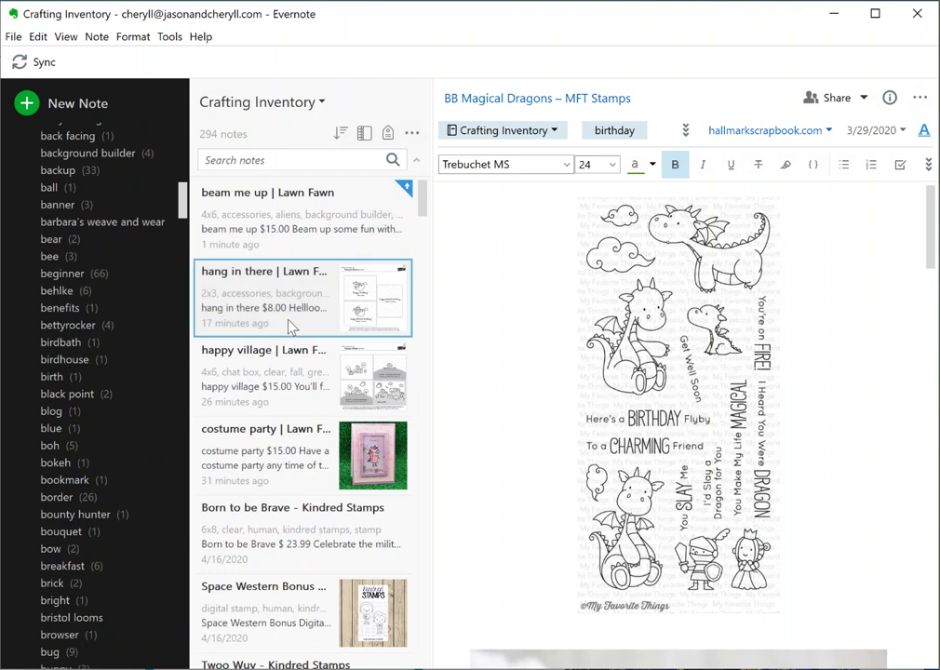
- Check how the product images were clipped in the "hang in there", "happy village" and "costume party" notes
left_click(292, 326)
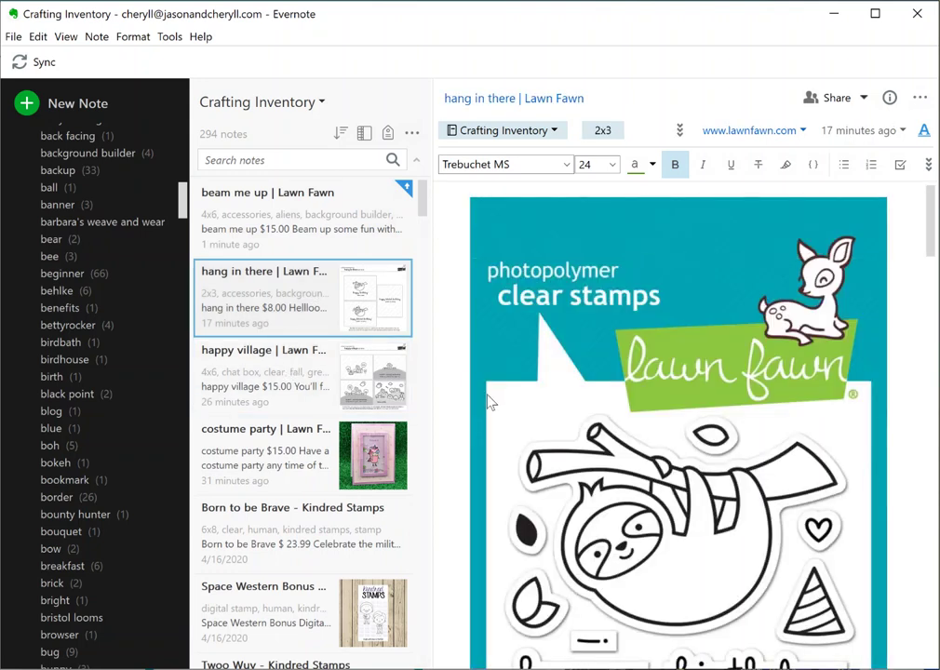
scroll(626, 321, "down", 5)
left_click(347, 365)
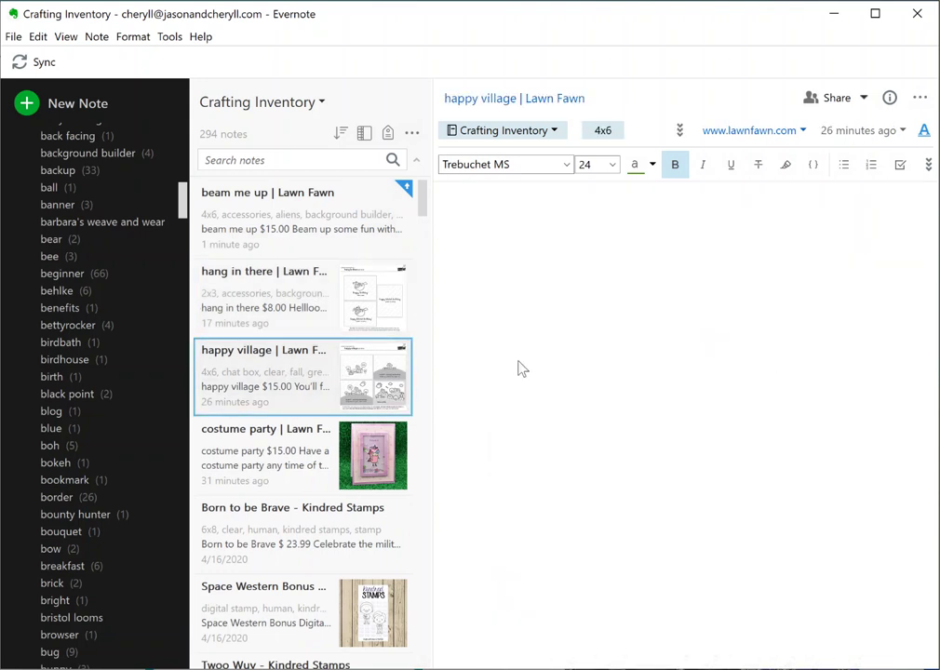
scroll(712, 421, "down", 5)
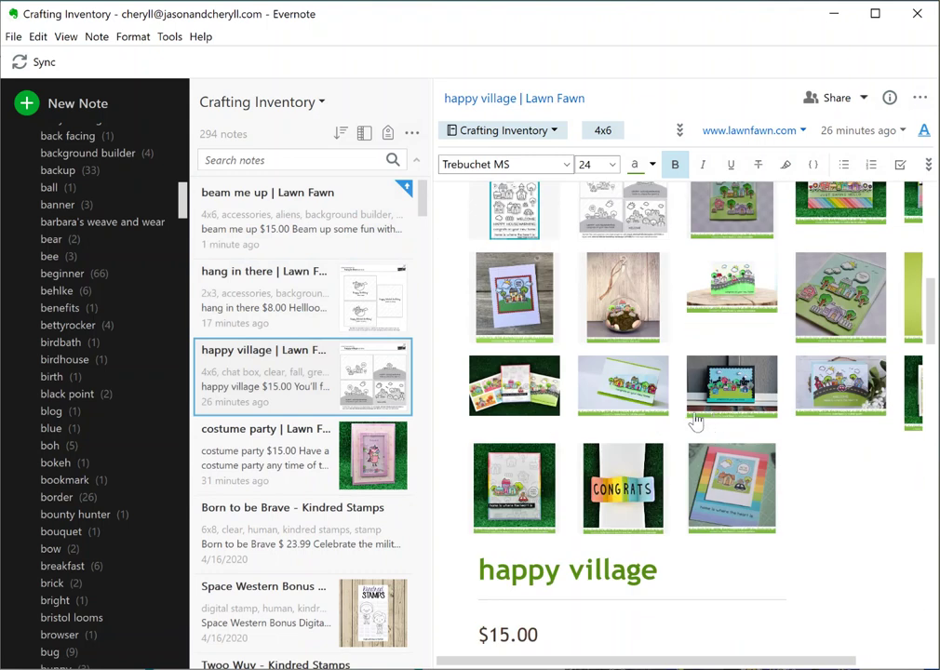
left_click(295, 476)
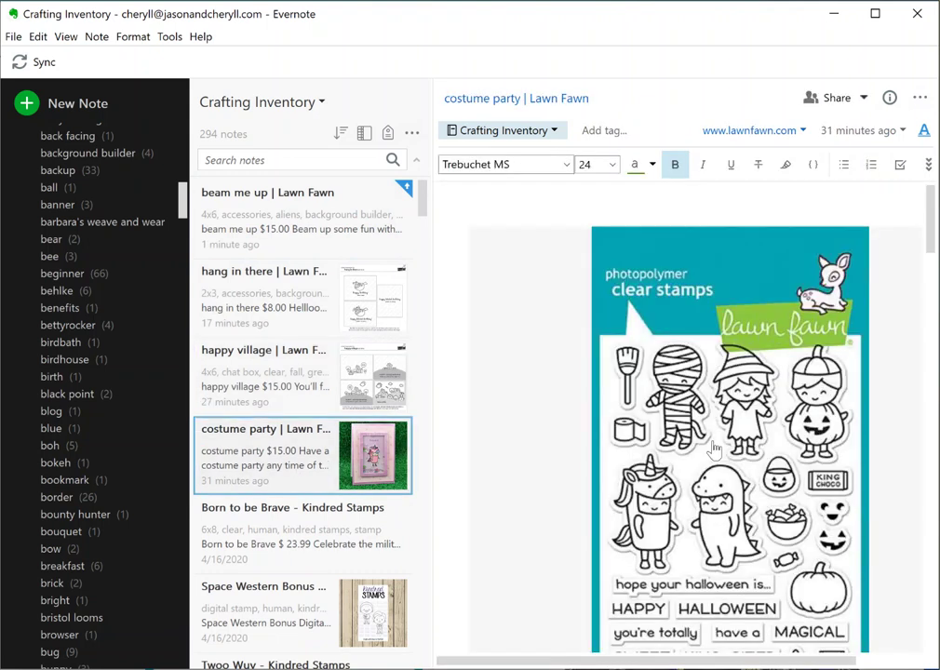
scroll(714, 449, "down", 5)
scroll(713, 451, "up", 5)
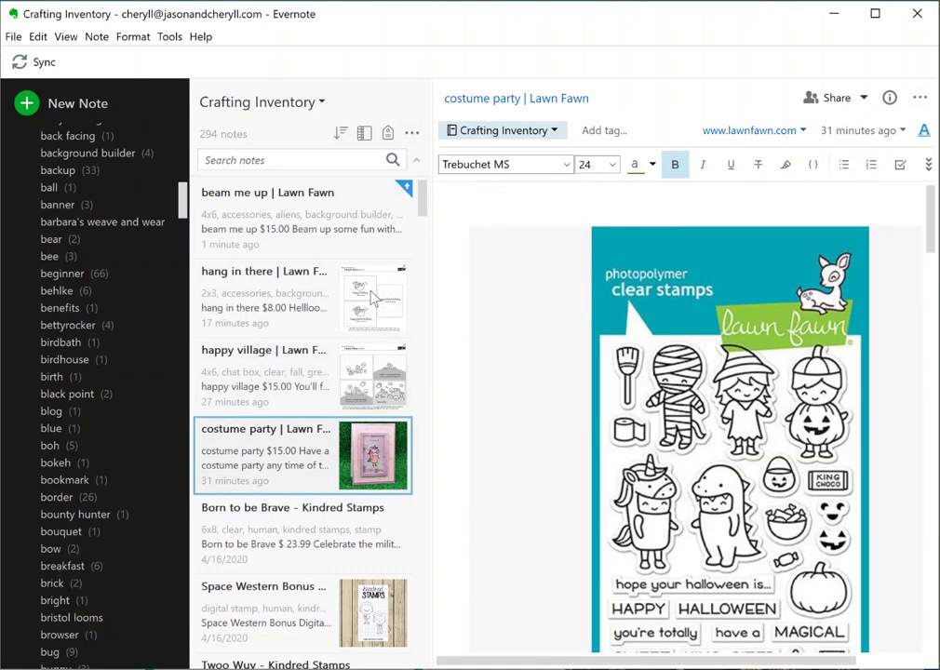
- Reopen the "beam me up" note and go to the blank area above its product title
left_click(299, 214)
scroll(761, 407, "down", 3)
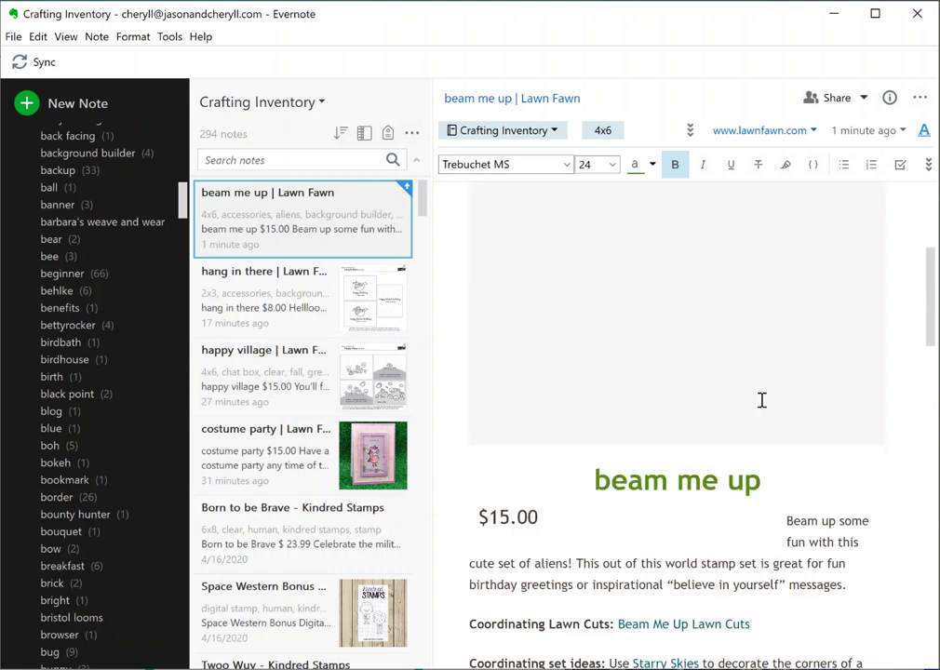
- Try to remove the blank image area above the product title in the "beam me up" note
left_click(442, 277)
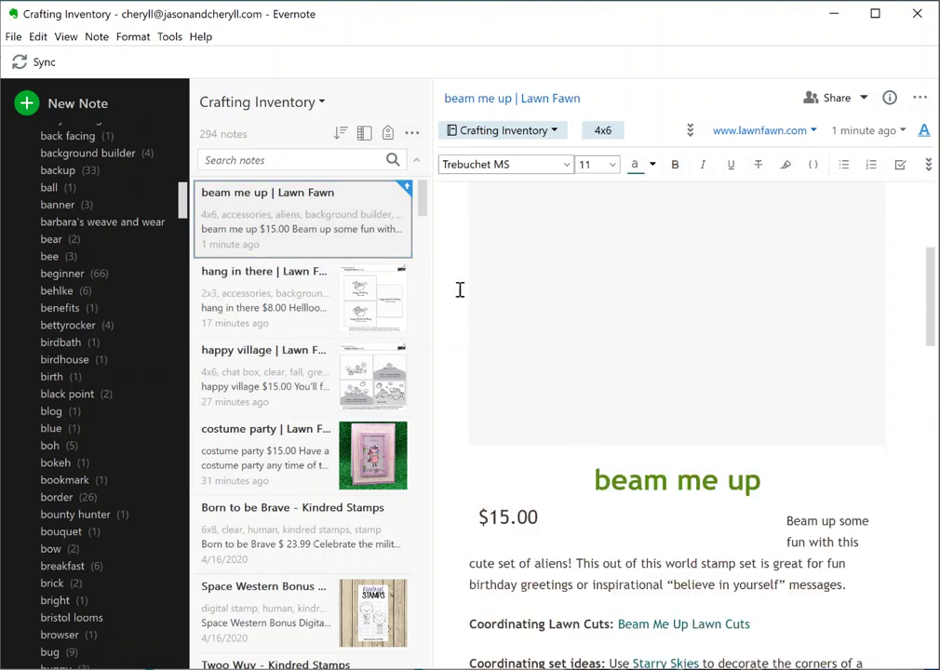
key("Delete")
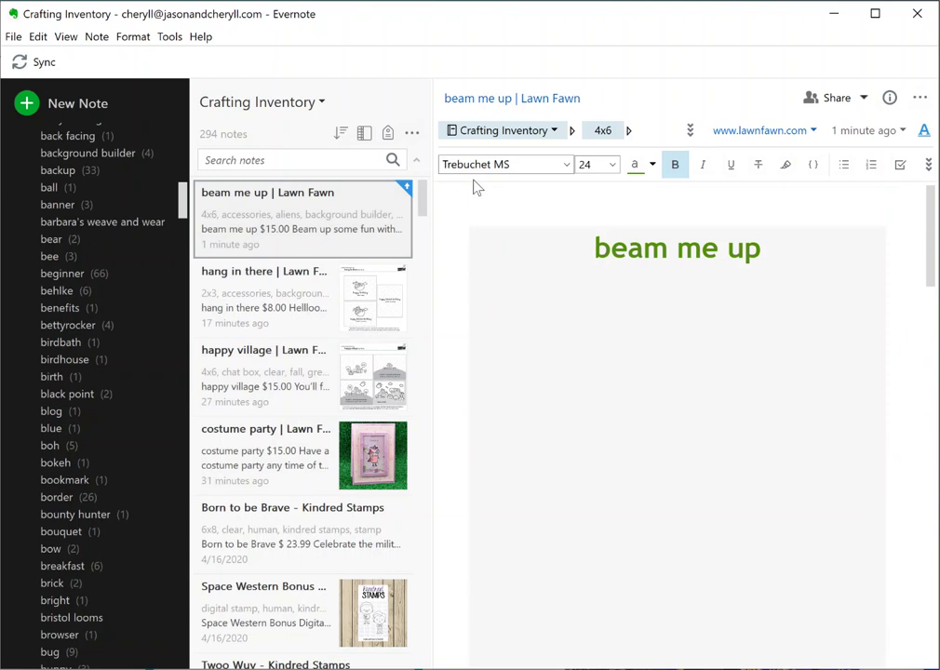
key("ctrl+z")
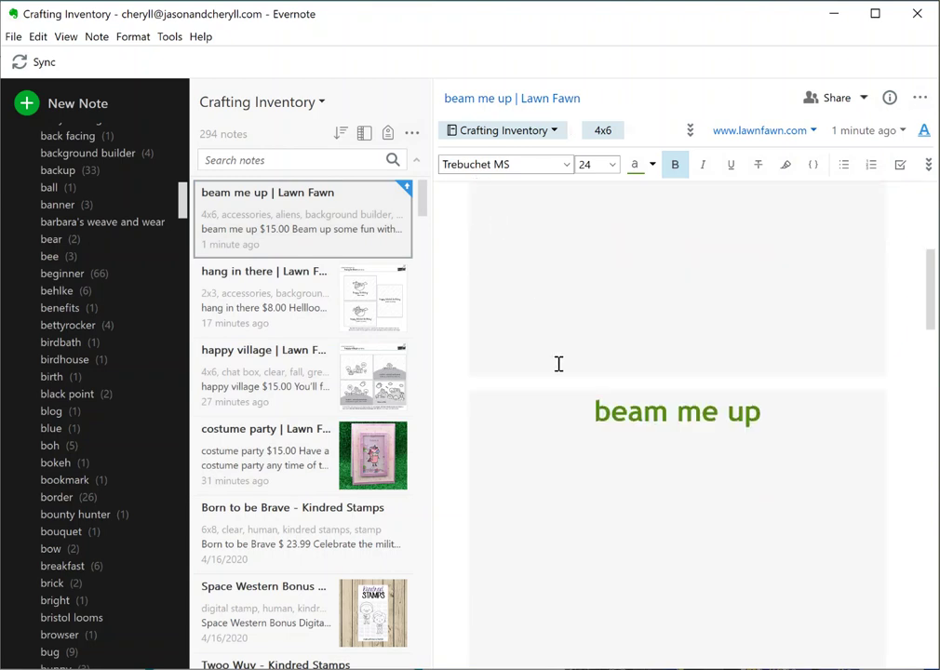
scroll(559, 364, "down", 5)
scroll(561, 365, "down", 5)
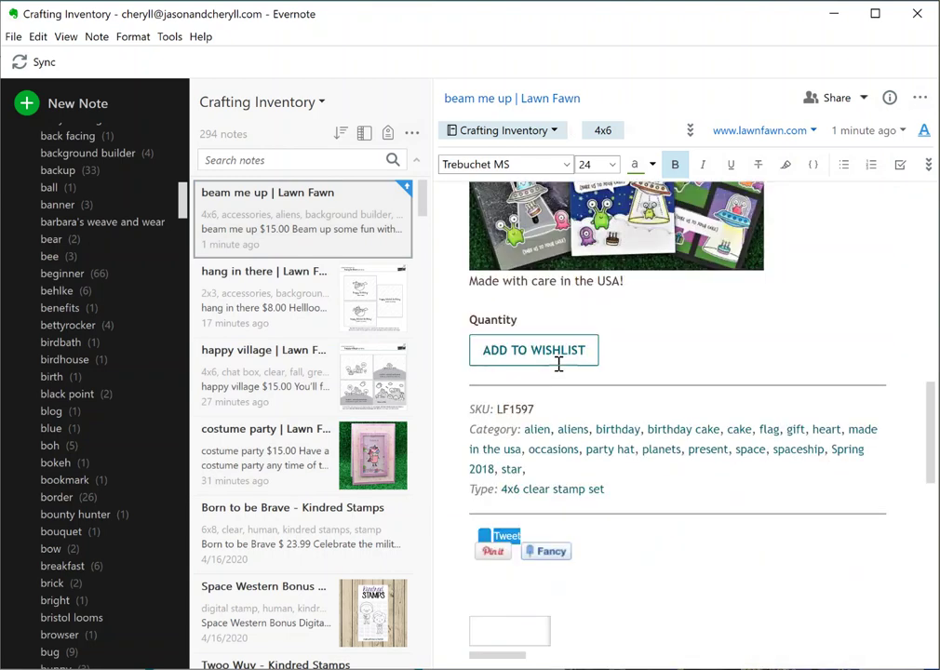
scroll(561, 365, "up", 10)
scroll(563, 365, "down", 1)
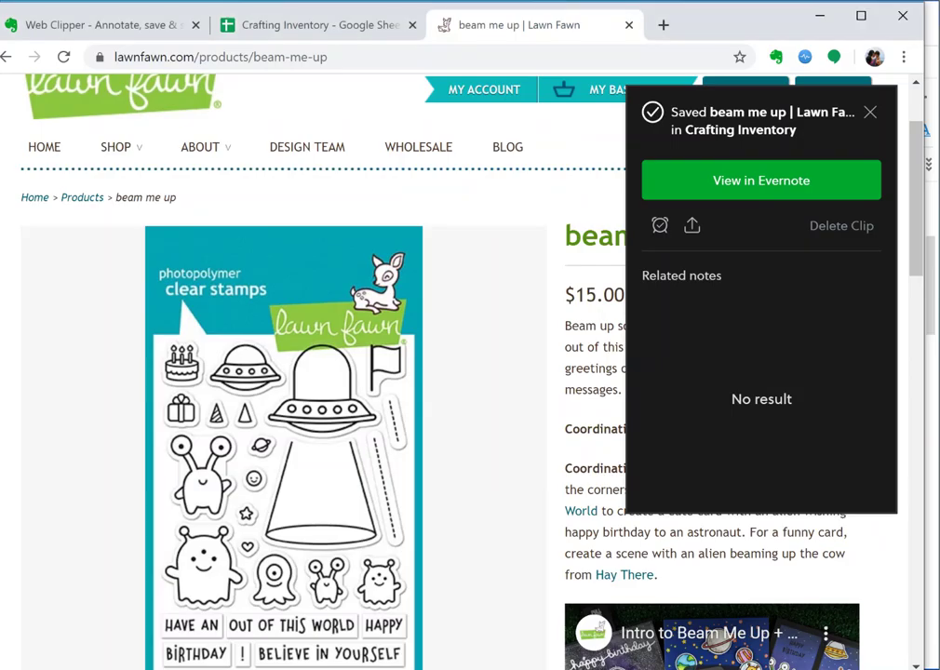
- Switch to Chrome, dismiss the clip confirmation, copy the main stamp set image from the "beam me up" product page, and return to Evernote
left_click(870, 112)
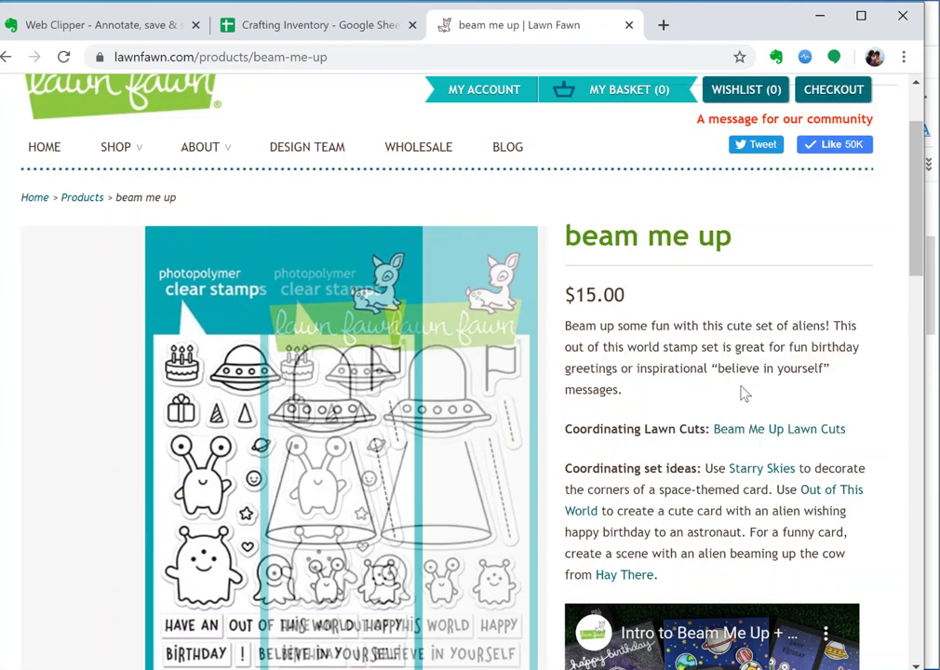
right_click(301, 349)
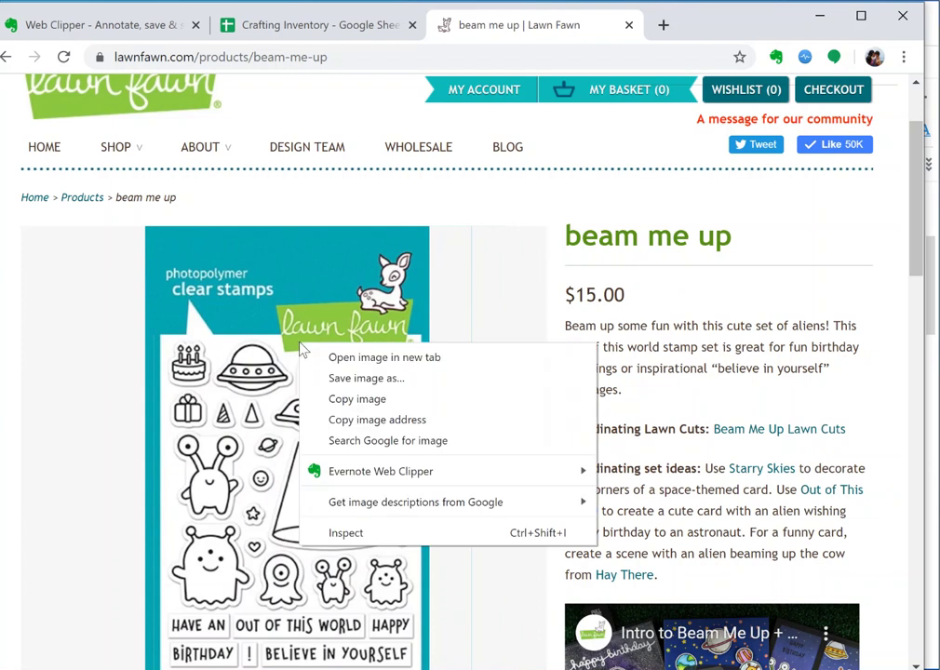
left_click(336, 400)
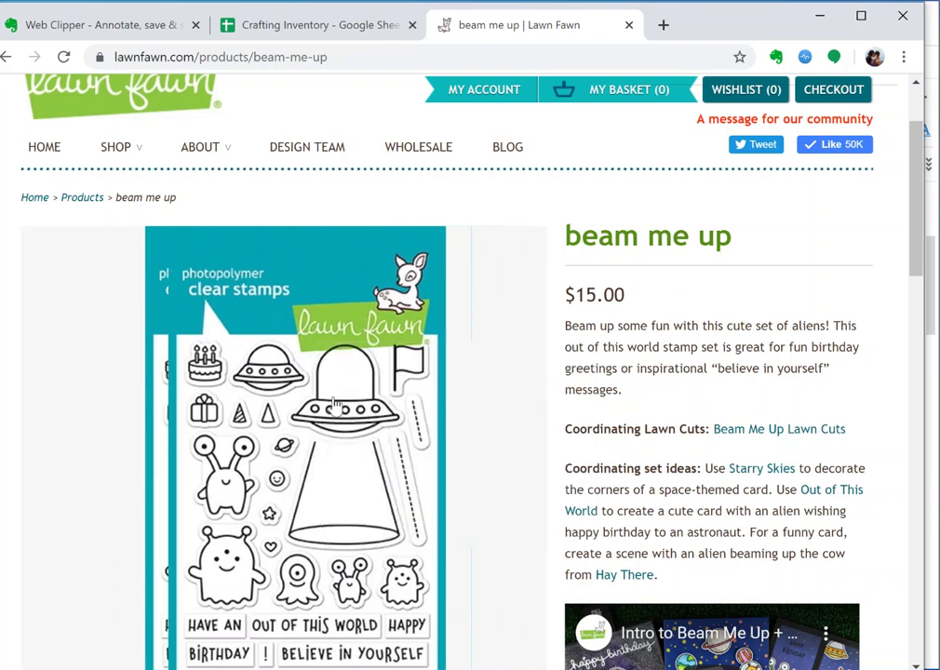
key("alt+Tab")
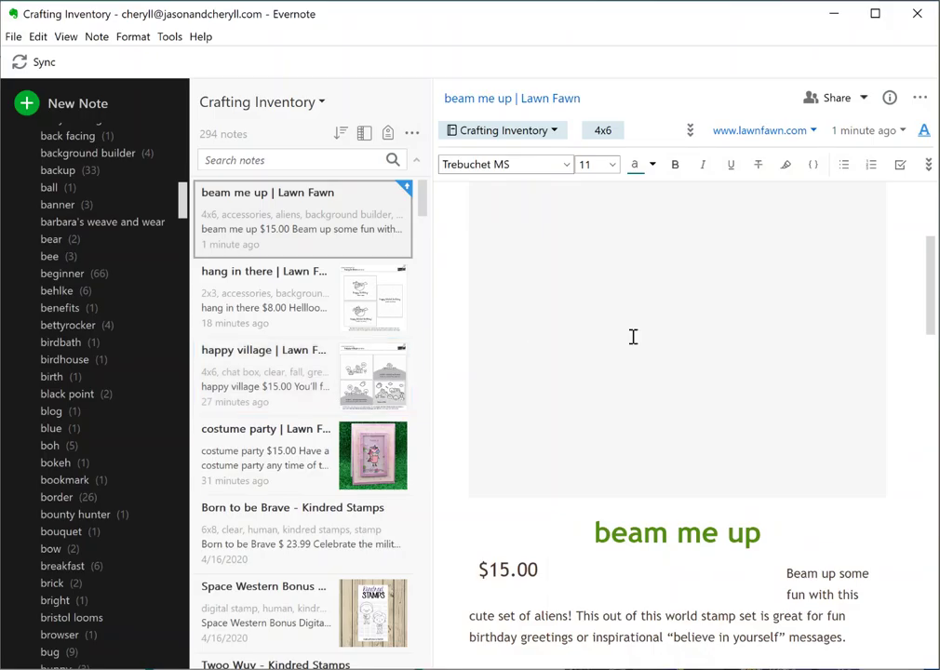
- Try to paste the copied stamp set image into the blank area above the note's product title
key("ctrl+v")
double_click(632, 337)
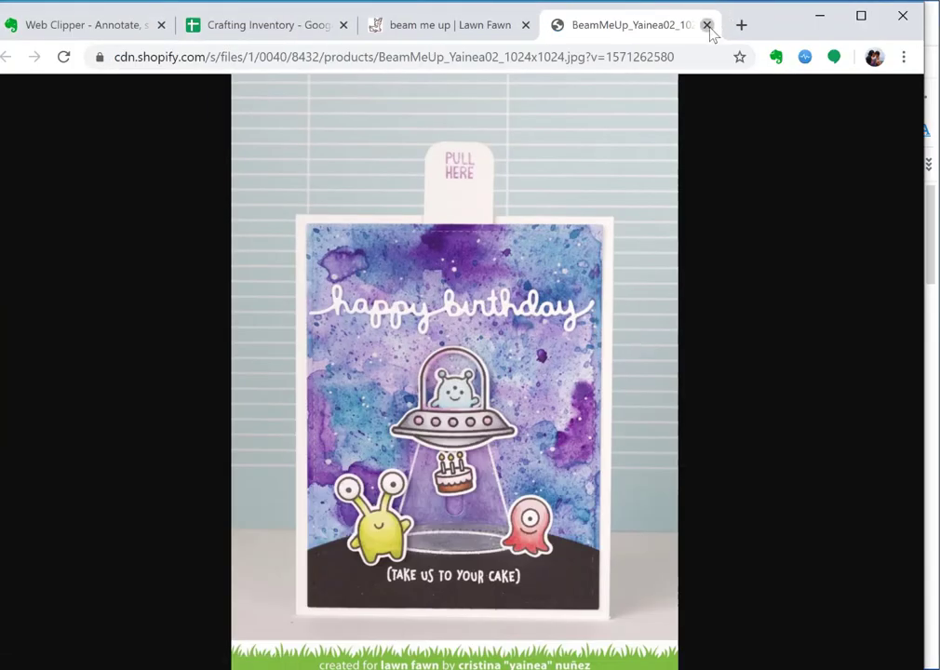
left_click(709, 32)
key("alt+Tab")
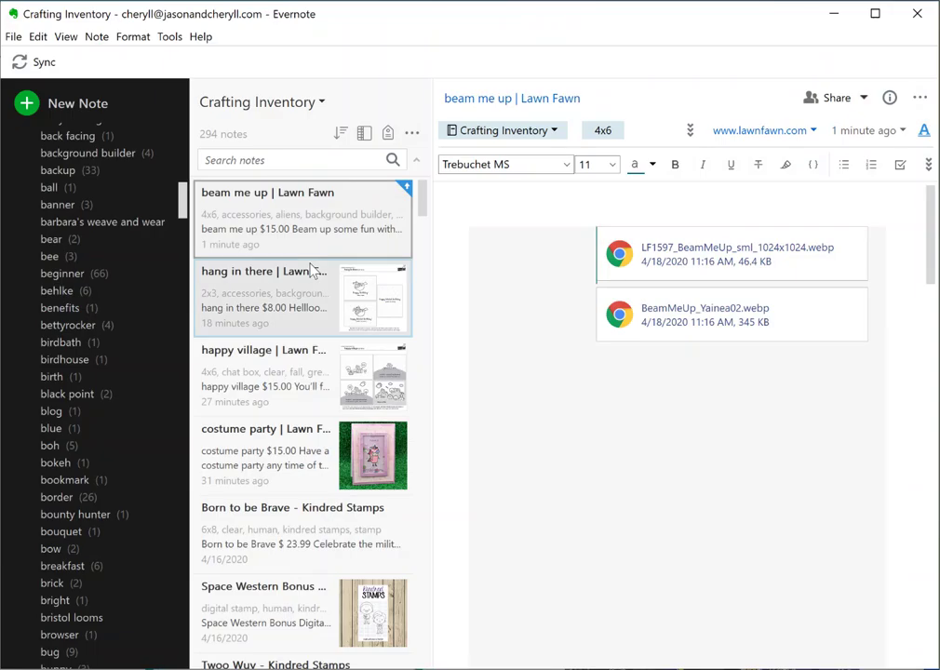
- Replace the two .webp attachments at the start of the "beam me up" note with the copied stamp set image
left_click(672, 277)
key("Delete")
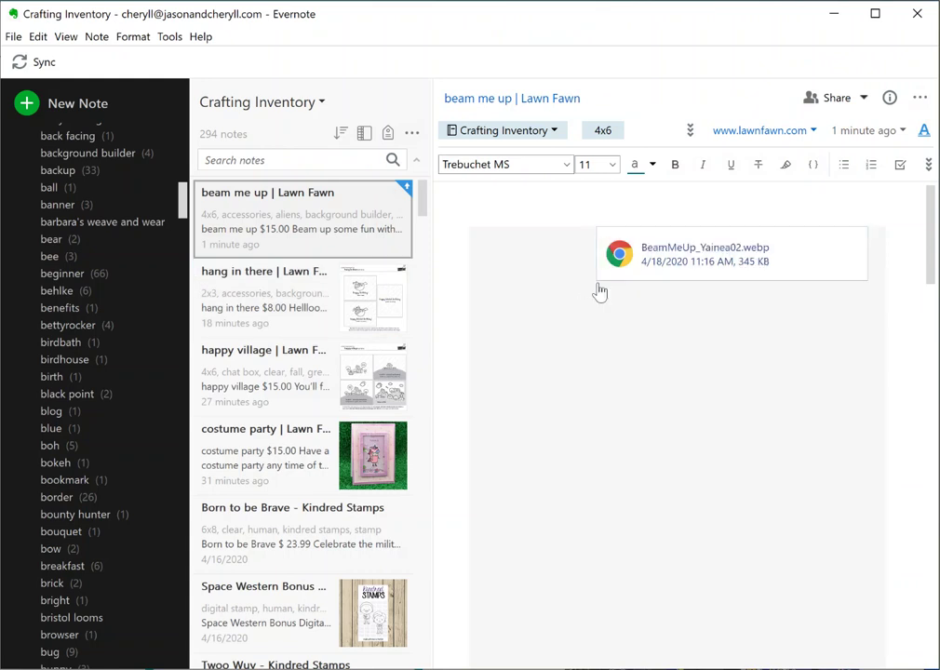
left_click(813, 255)
key("Delete")
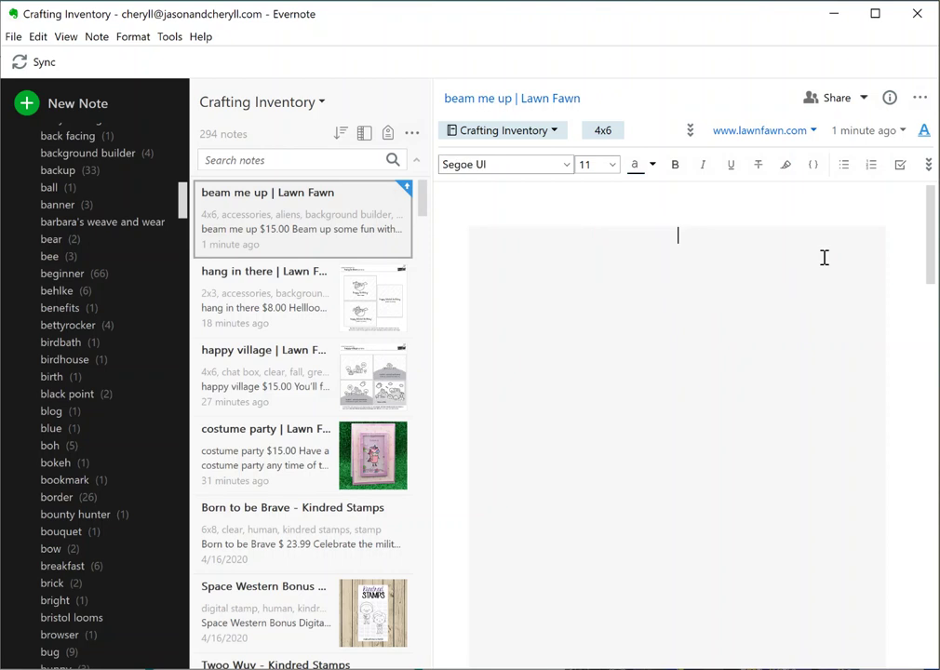
key("ctrl+v")
scroll(824, 257, "down", 4)
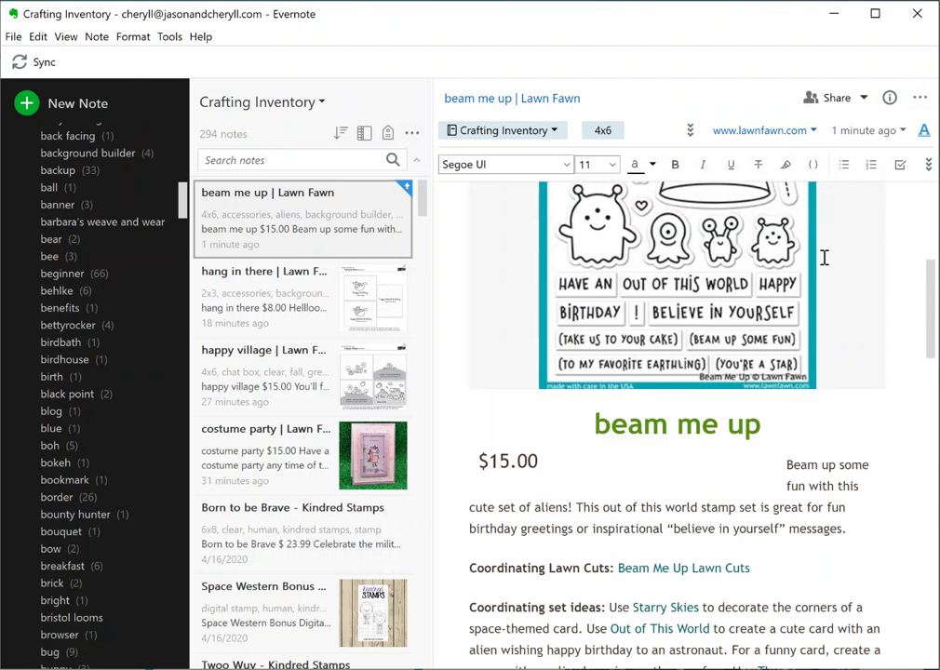
- Copy the product page's first inspiration sheet, with four card layouts, and paste it below the stamp set image in the Evernote note
key("alt+Tab")
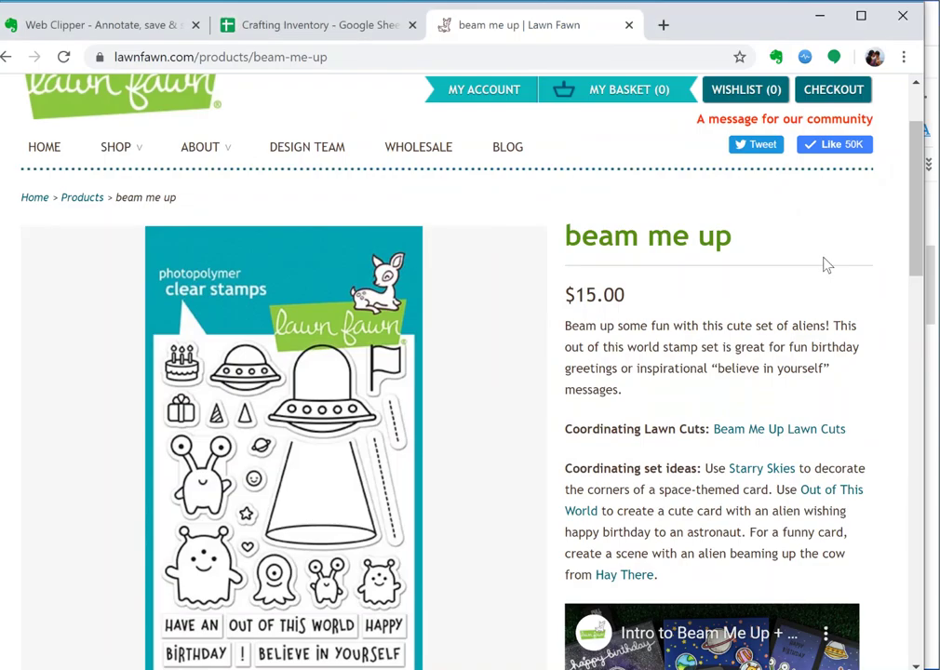
scroll(641, 431, "down", 4)
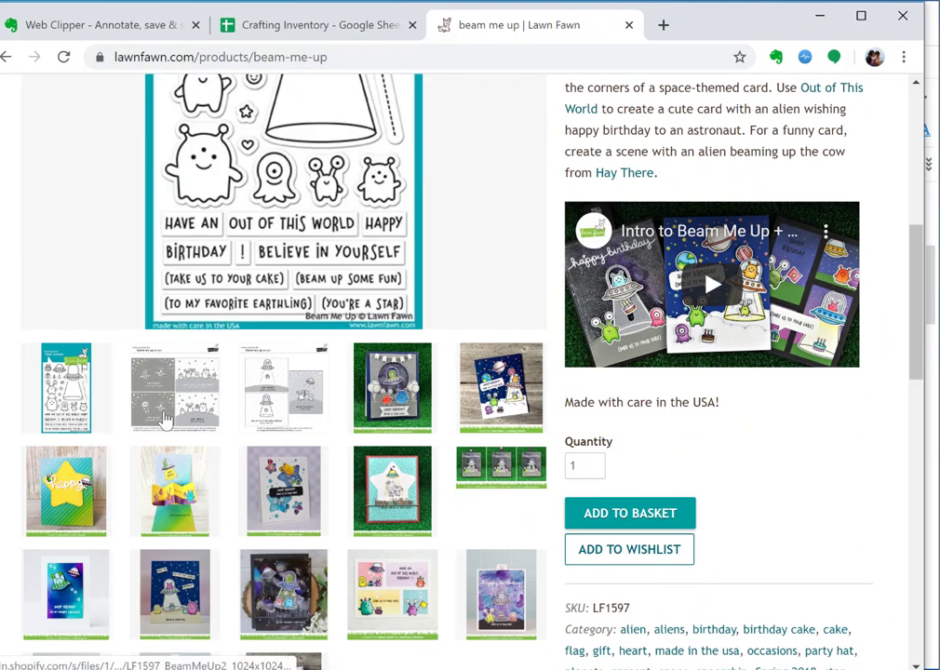
left_click(164, 421)
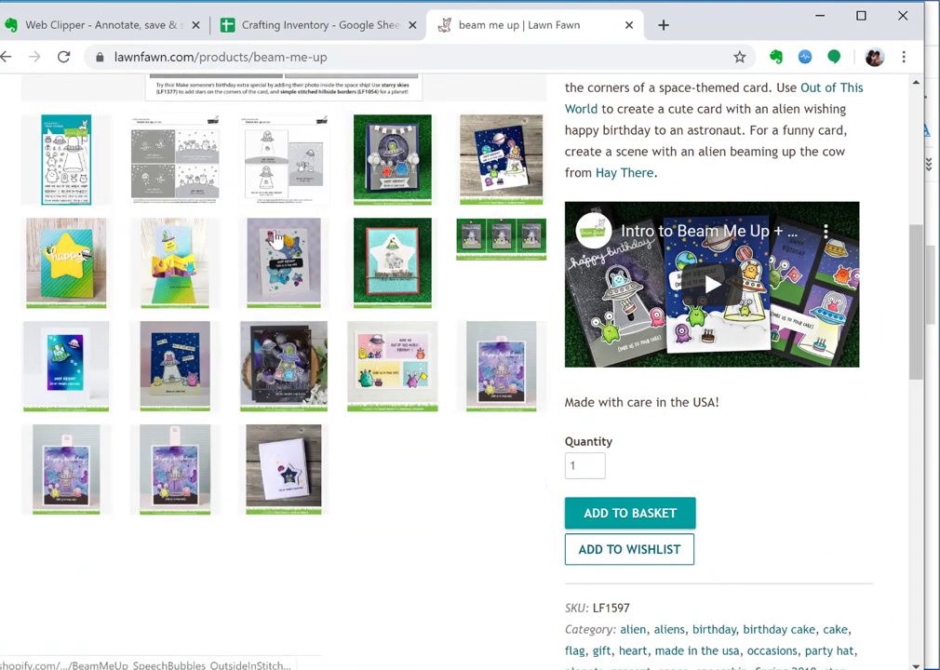
scroll(275, 239, "up", 4)
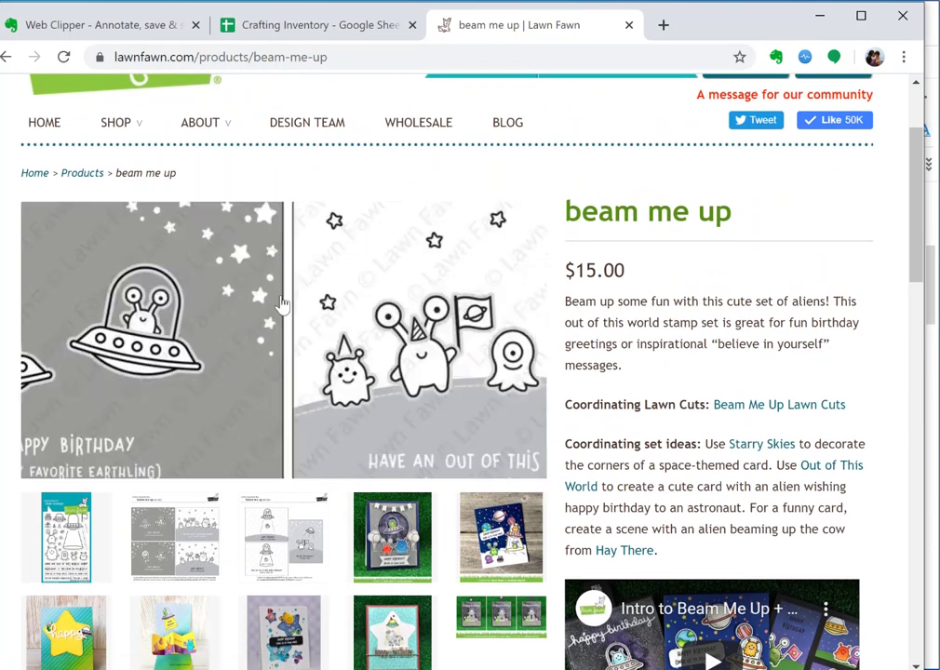
right_click(285, 340)
left_click(343, 392)
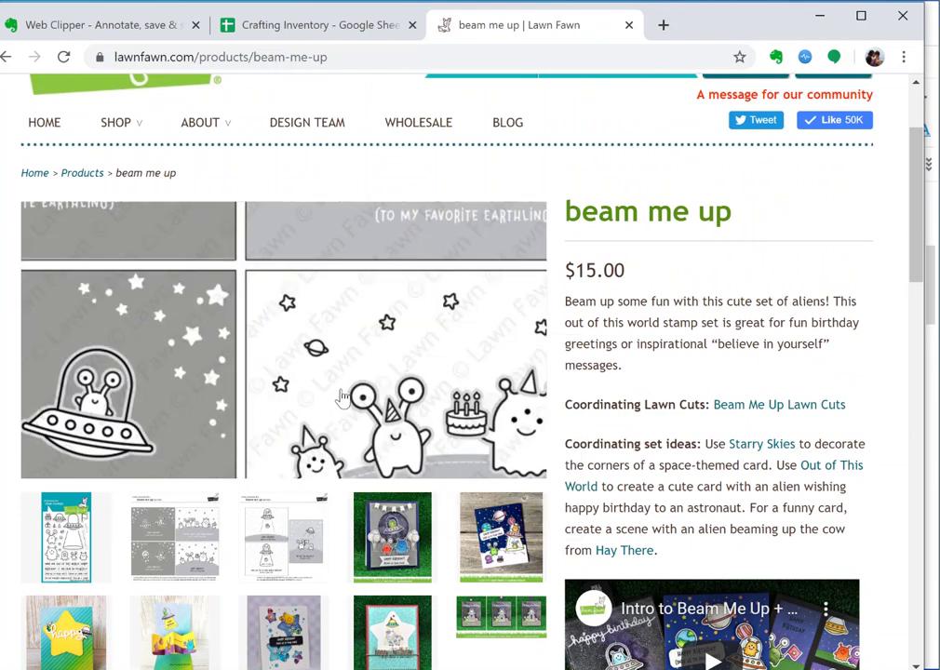
key("alt+Tab")
key("ctrl+v")
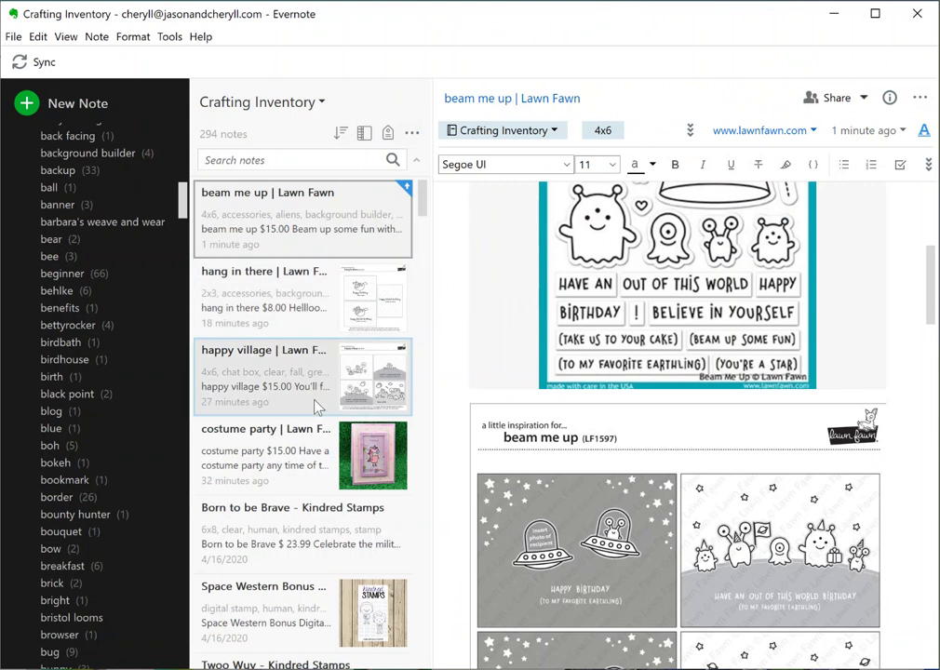
- Examine how the "costume party" note keeps its main image, thumbnail gallery and product description
left_click(314, 463)
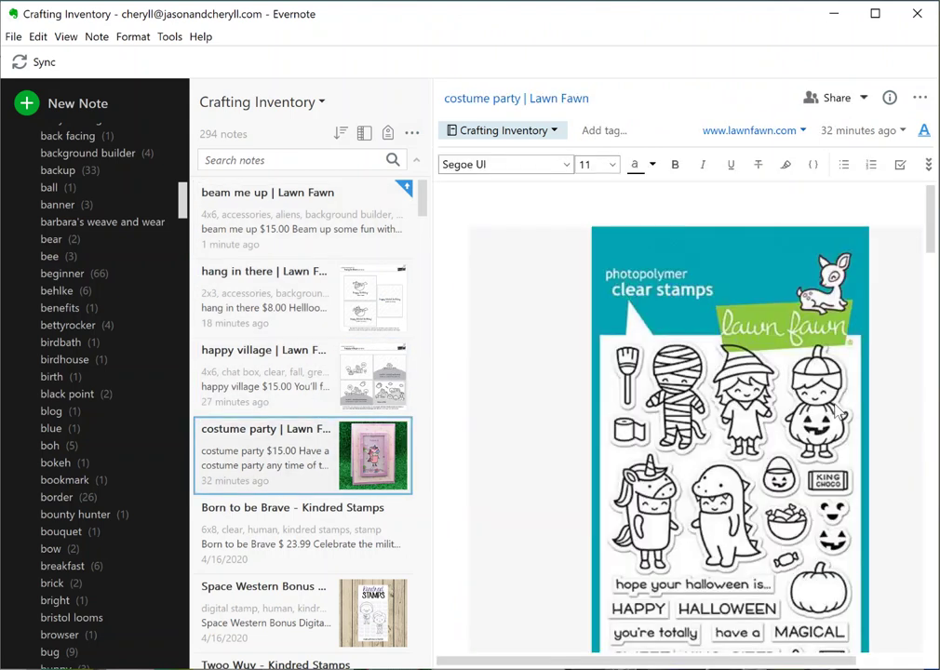
scroll(838, 411, "down", 5)
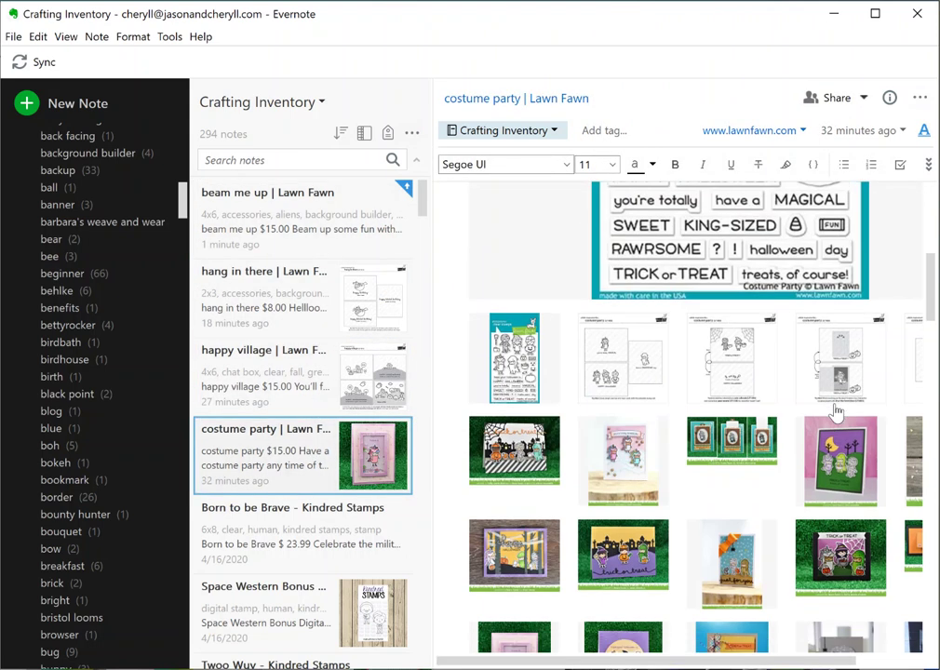
scroll(797, 289, "up", 5)
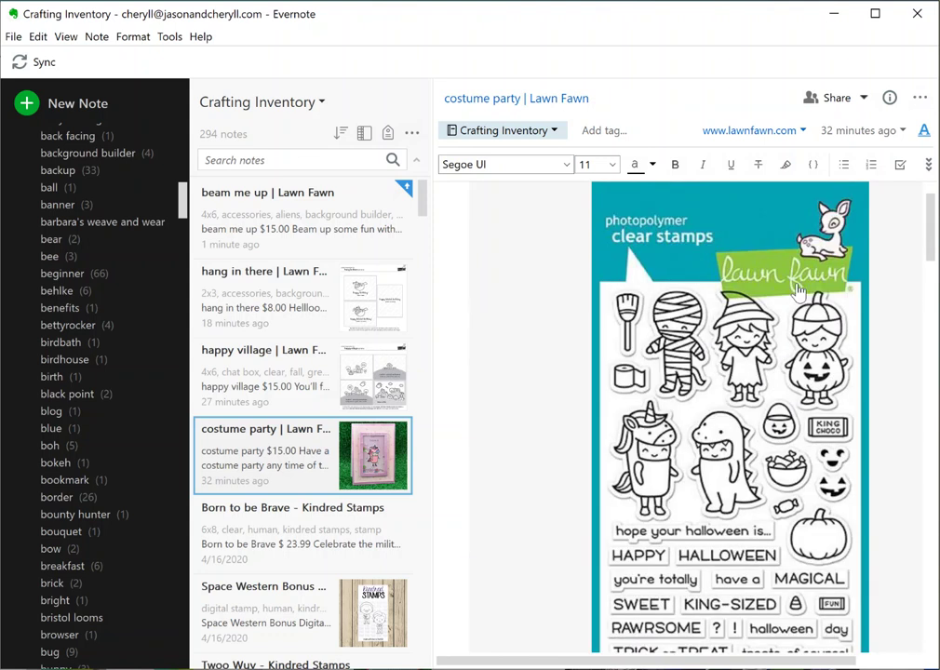
scroll(796, 289, "down", 3)
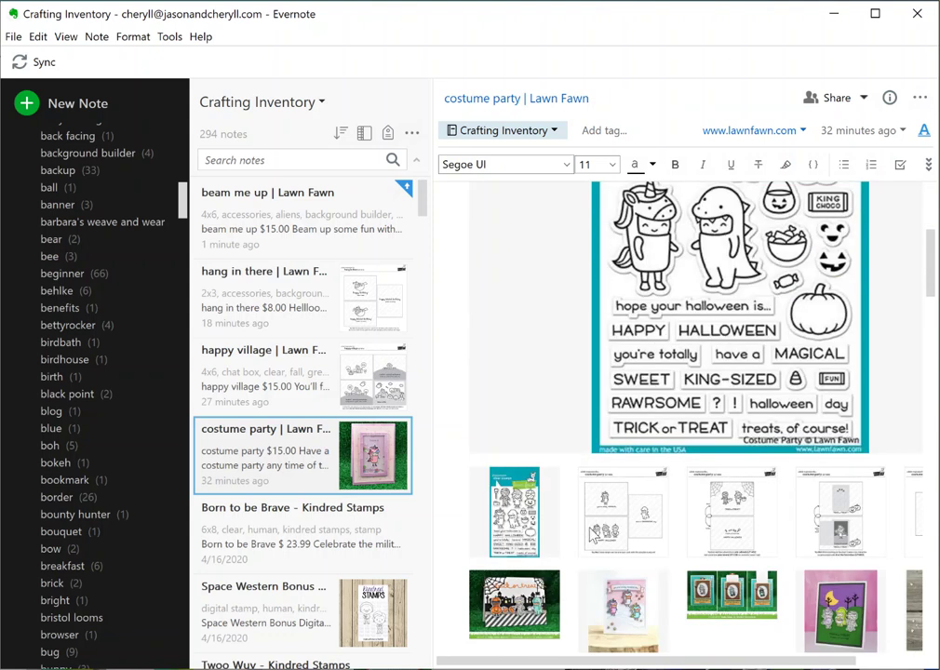
scroll(590, 538, "up", 4)
scroll(590, 538, "down", 12)
scroll(590, 538, "down", 10)
scroll(590, 535, "up", 10)
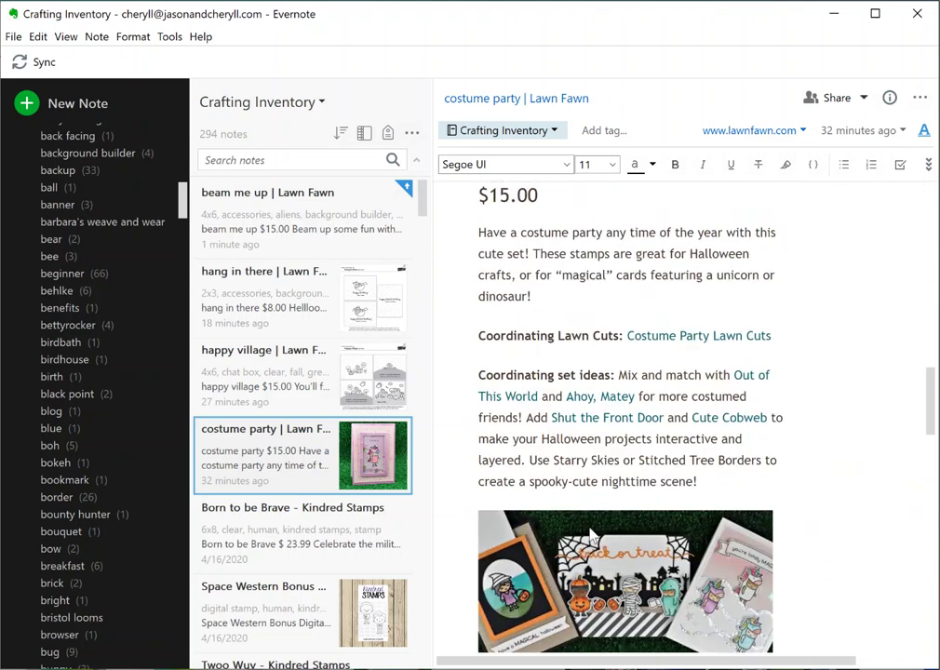
scroll(590, 535, "up", 10)
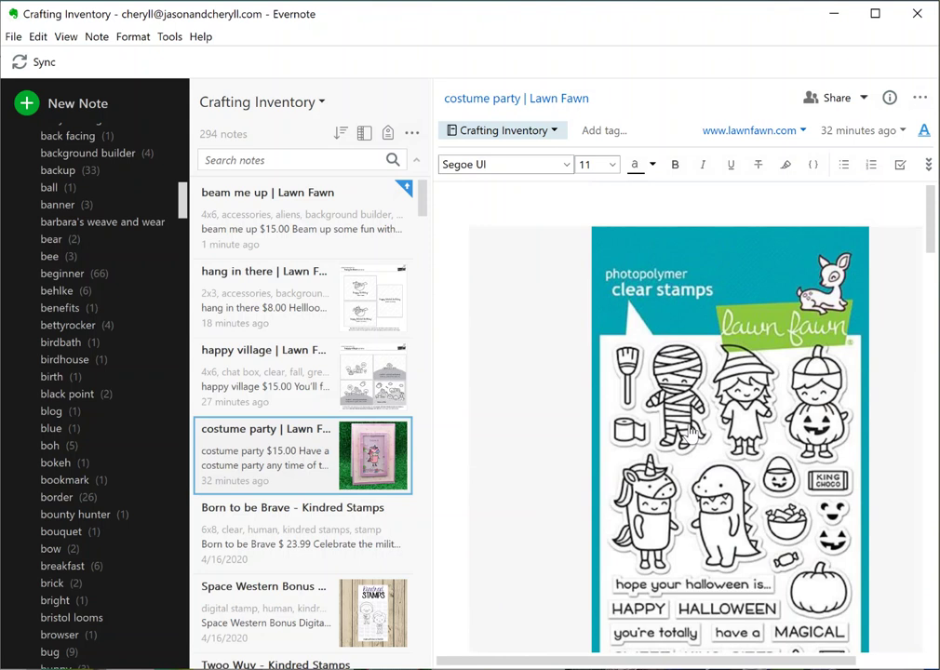
scroll(691, 431, "down", 3)
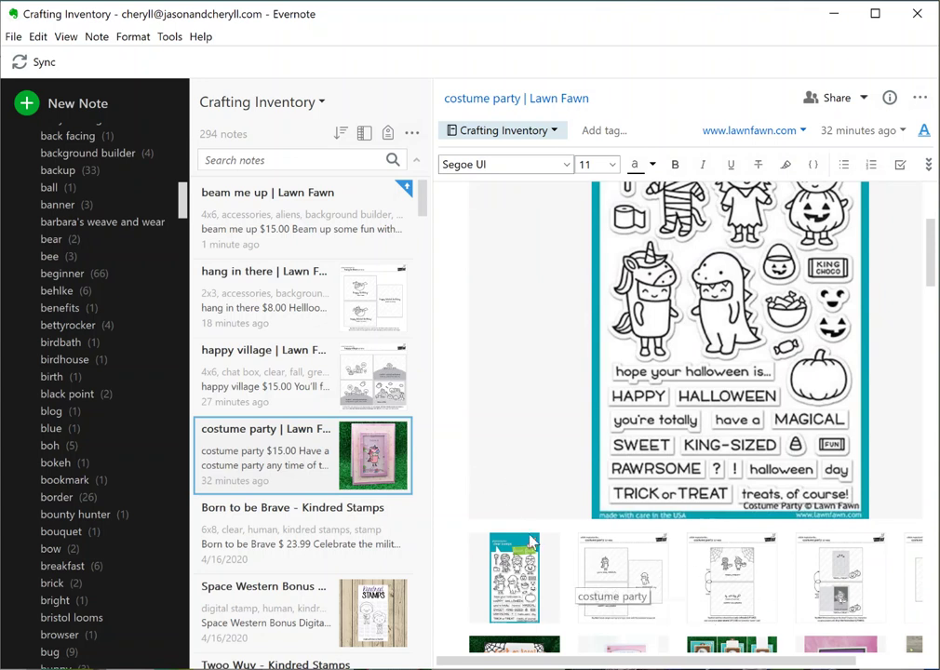
- Copy the second inspiration sheet, with three card layouts, from the product page in Chrome and reopen the "beam me up" note in Evernote
key("alt+Tab")
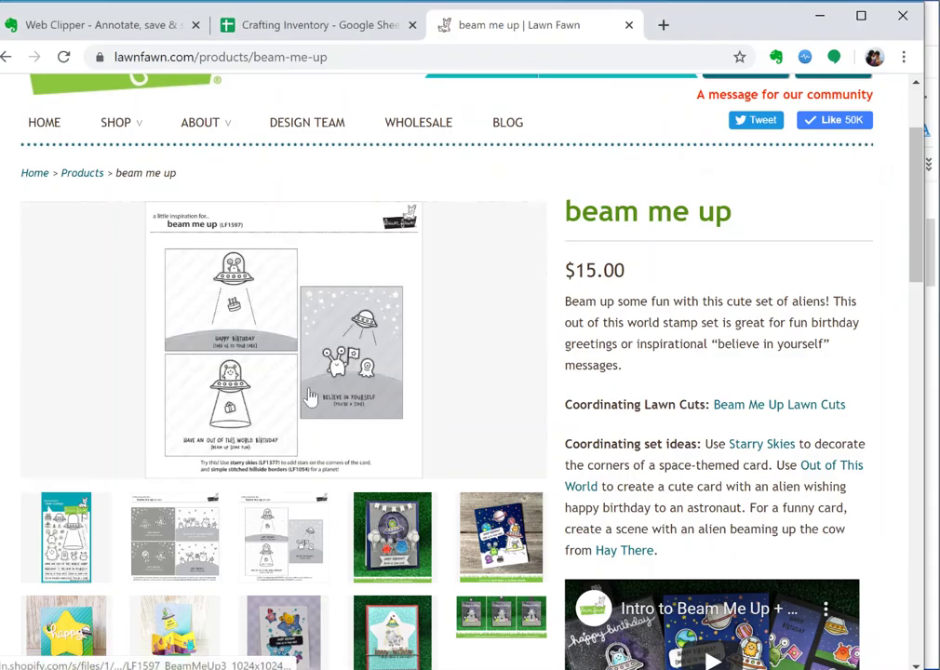
right_click(331, 294)
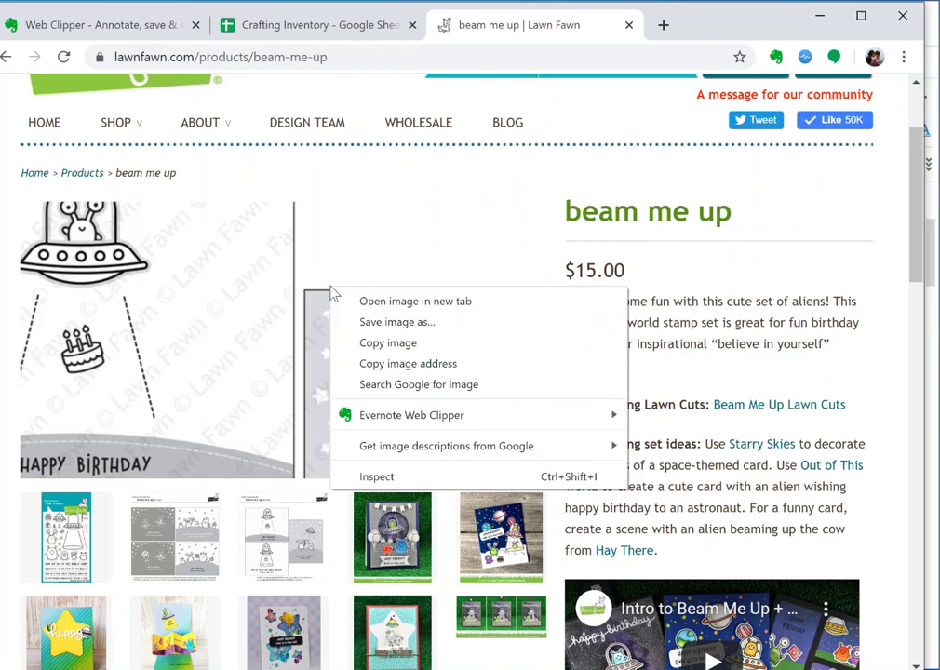
left_click(347, 339)
key("alt+Tab")
left_click(363, 234)
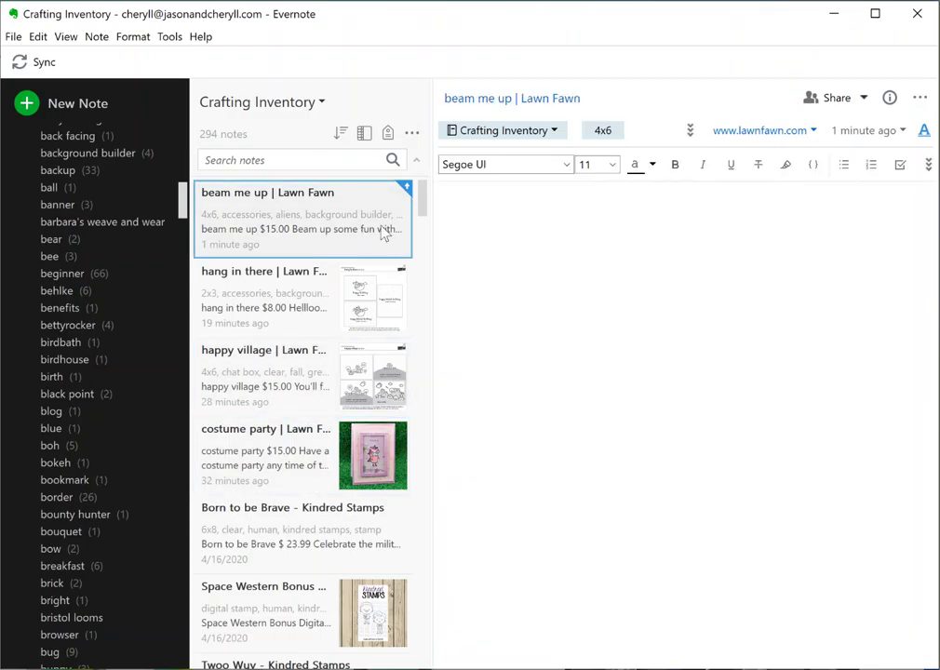
- Replace the social sharing buttons and empty boxes below the note's Type line with the copied second inspiration sheet
scroll(631, 364, "down", 10)
scroll(631, 363, "down", 10)
left_click(540, 369)
left_click(565, 470)
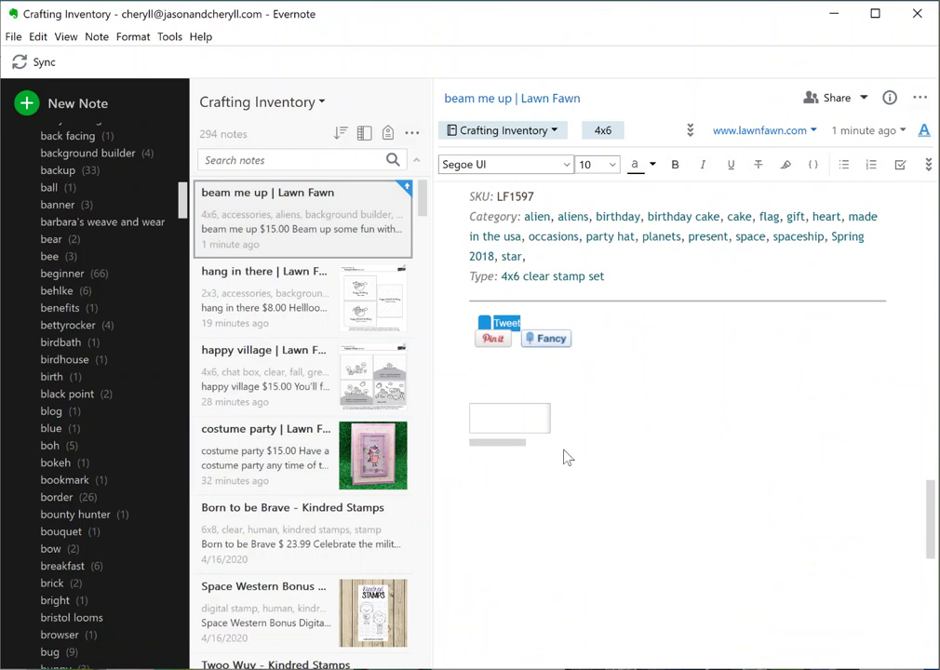
left_click_drag(483, 296, 674, 496)
key("BackSpace")
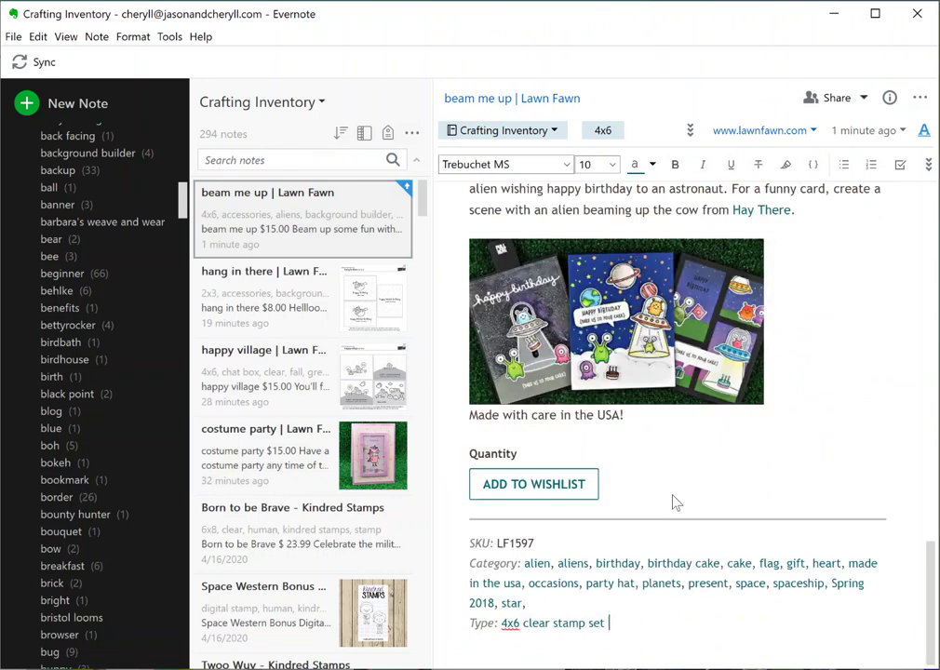
scroll(677, 502, "down", 1)
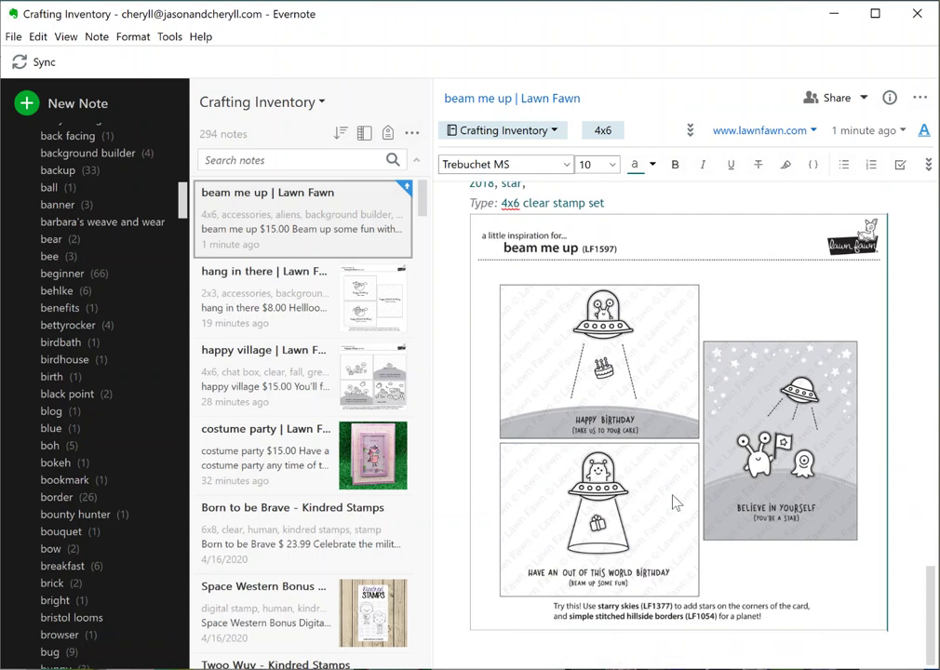
- Review the "happy village" note's stamp set image, approximate stamp sizes and category details
left_click(300, 387)
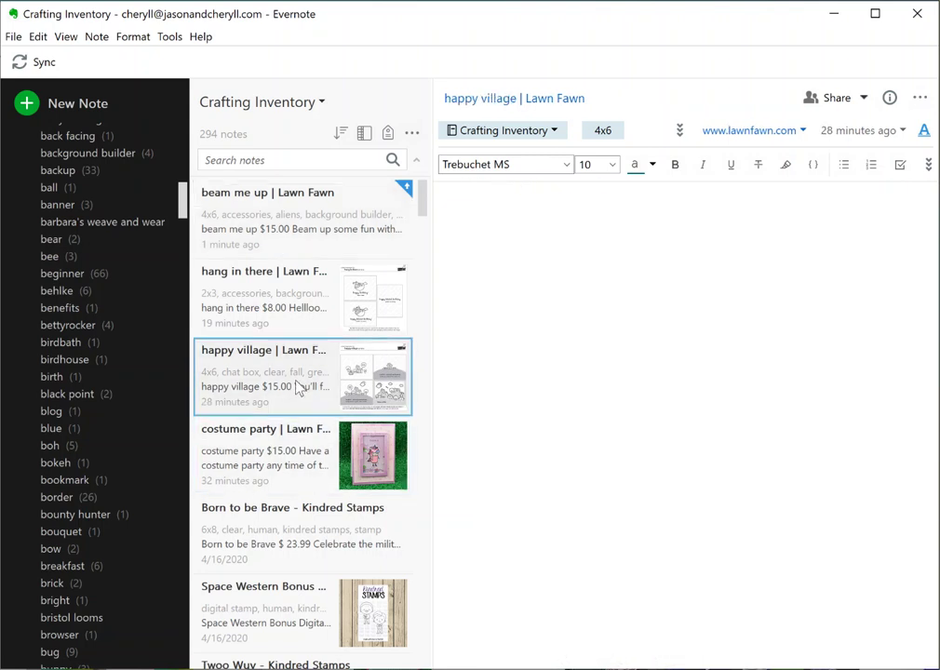
scroll(770, 461, "down", 20)
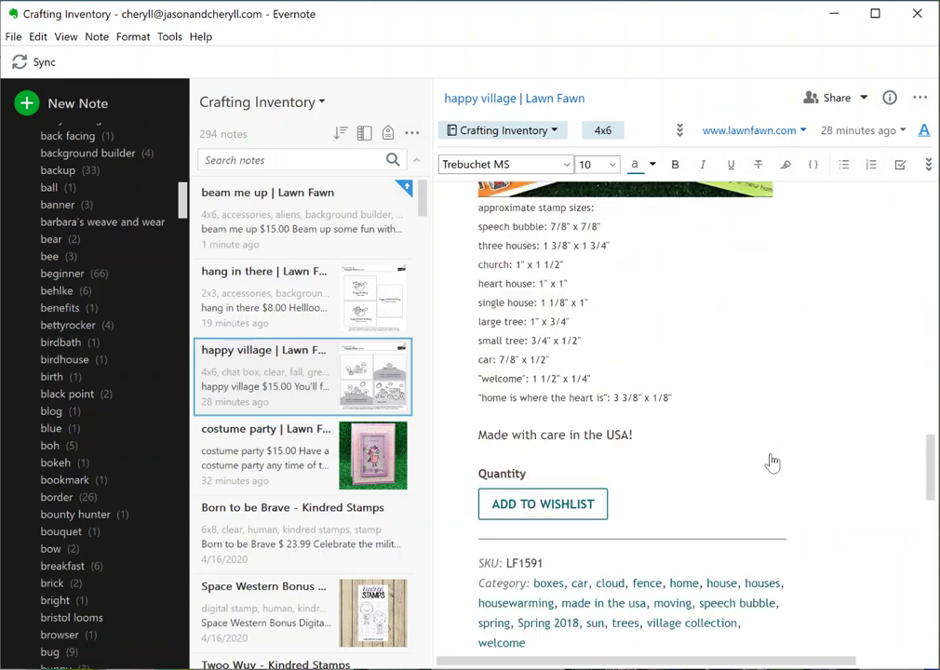
scroll(771, 462, "up", 10)
scroll(772, 462, "up", 5)
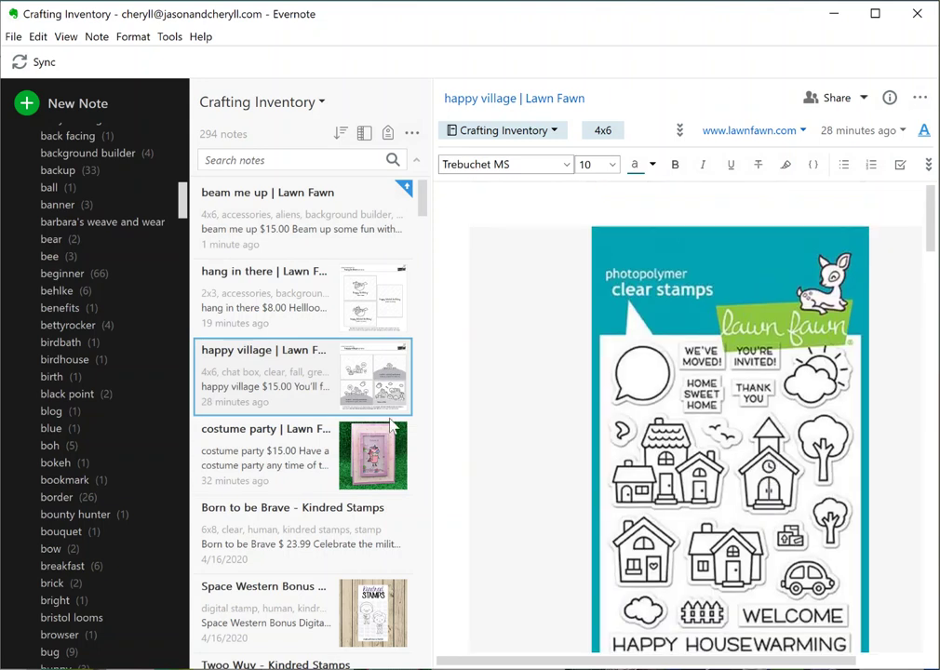
- Browse the main images of the "costume party", "Turtley Awesome" and "snow day remix petite paper pack" notes
left_click(332, 453)
scroll(332, 453, "down", 3)
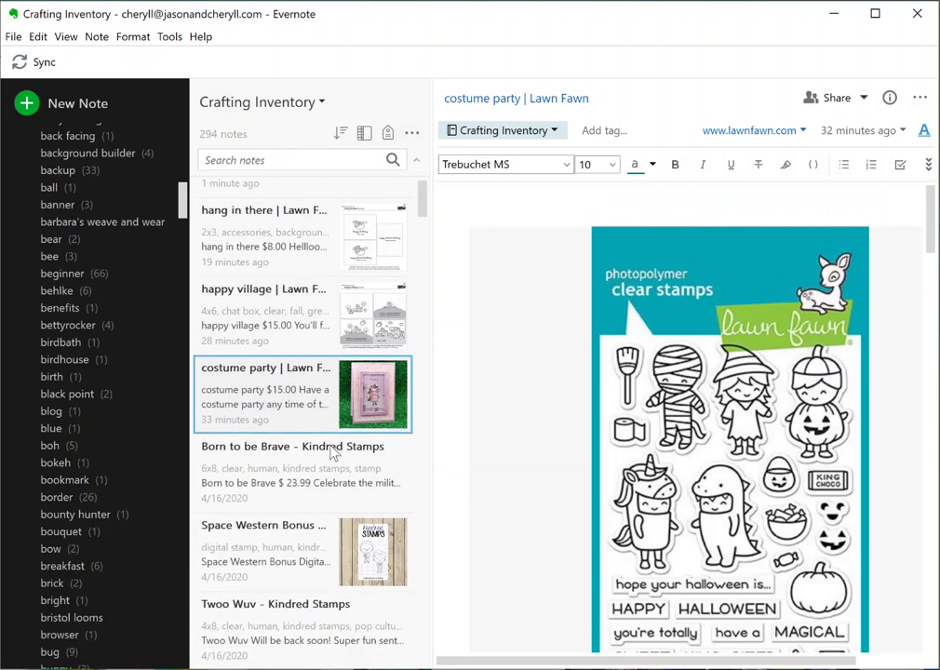
scroll(333, 453, "down", 5)
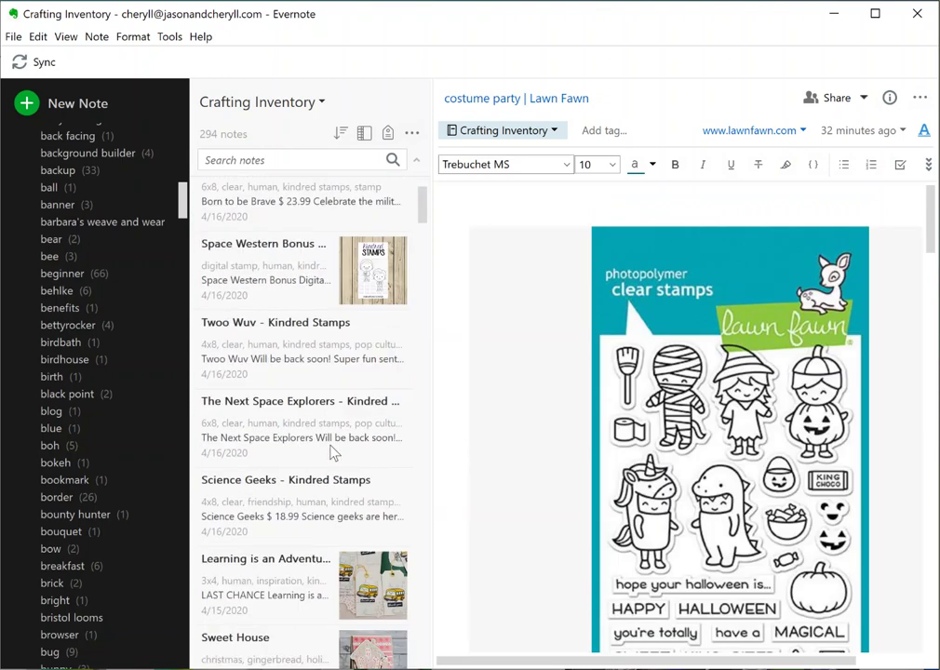
left_click(333, 454)
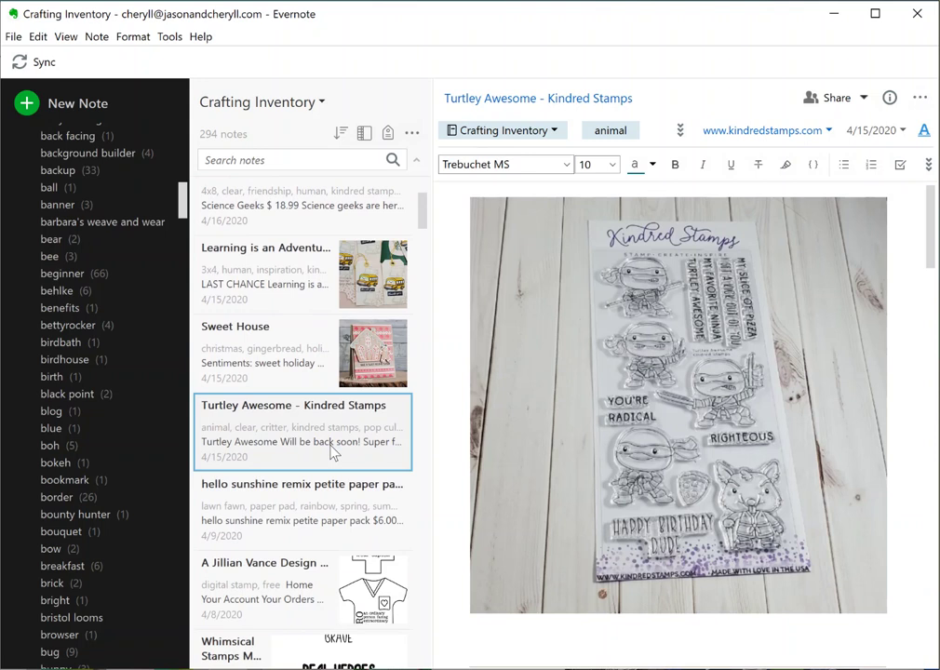
scroll(333, 454, "down", 5)
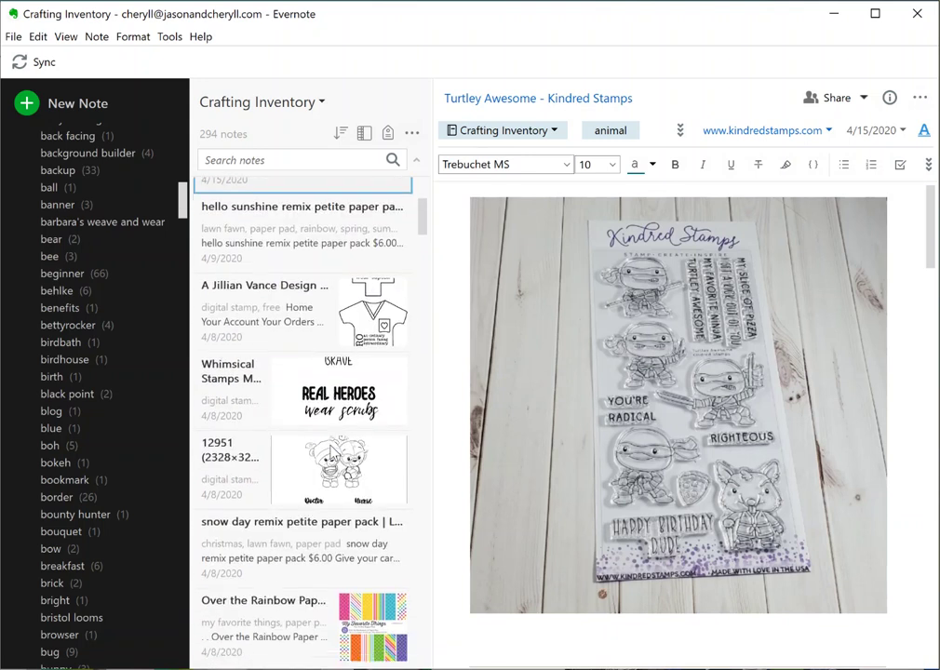
left_click(332, 453)
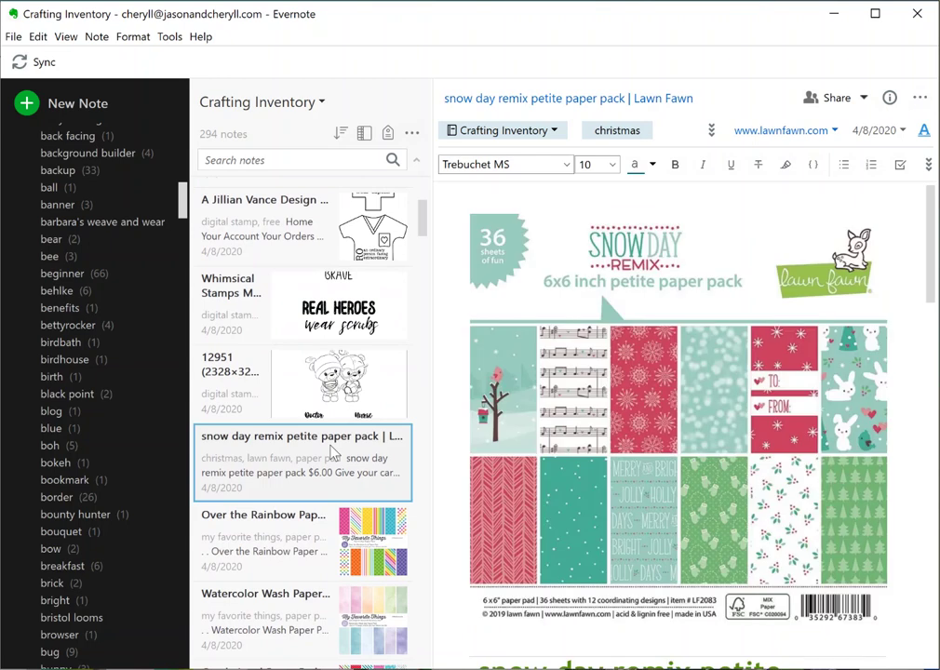
scroll(332, 453, "up", 15)
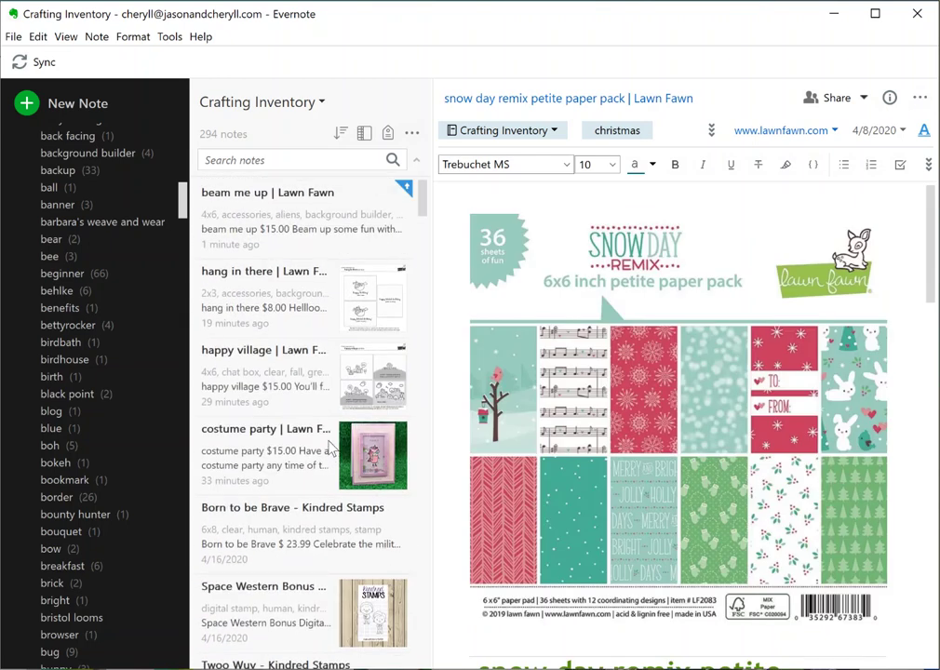
- Check the pasted inspiration sheet in the "beam me up" note and the product description in the "Space Western Bonus Digital Stamps" note
left_click(301, 216)
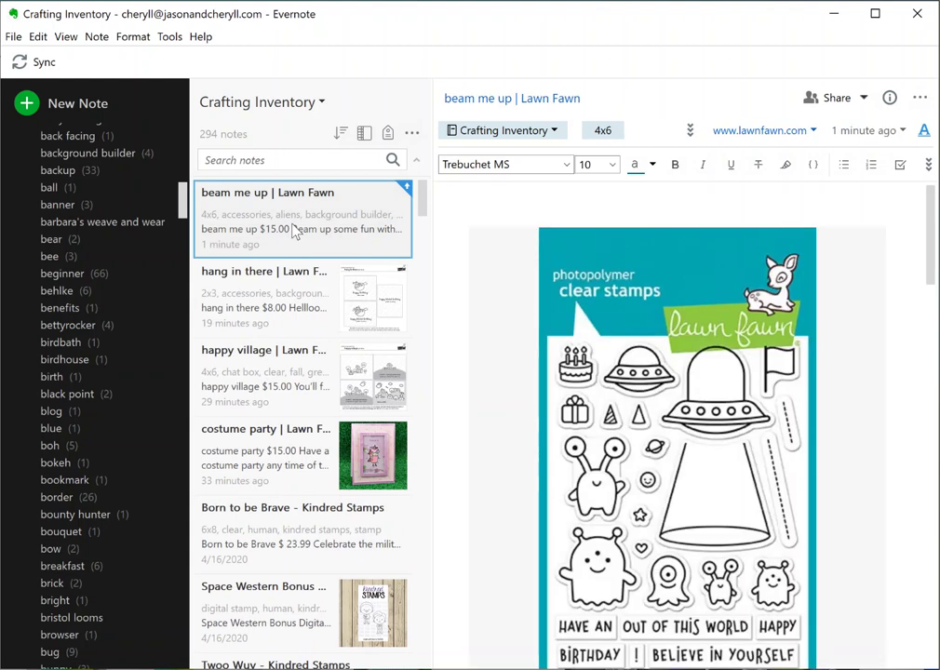
scroll(660, 310, "down", 10)
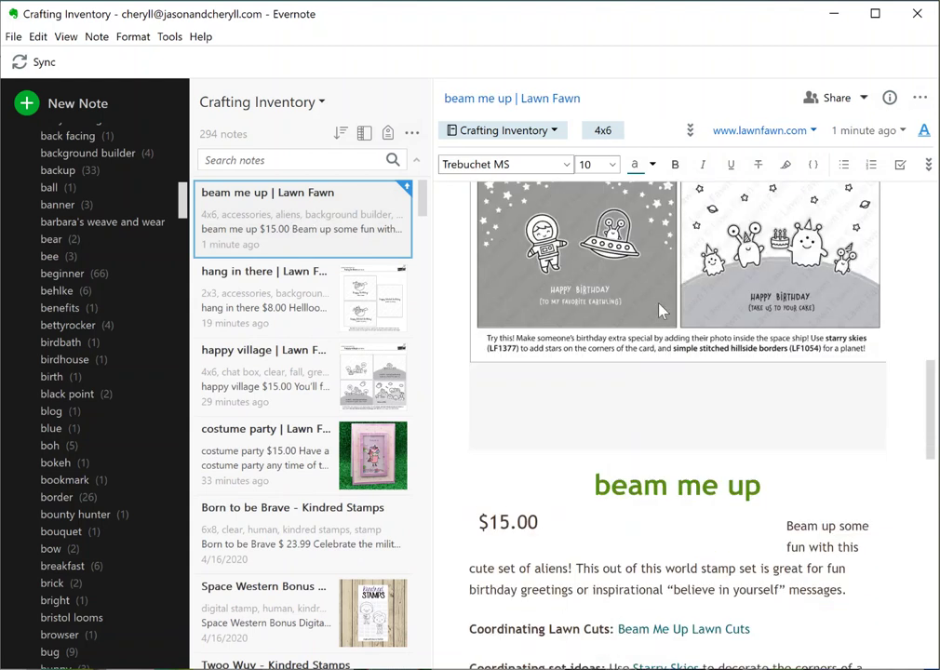
scroll(270, 482, "down", 5)
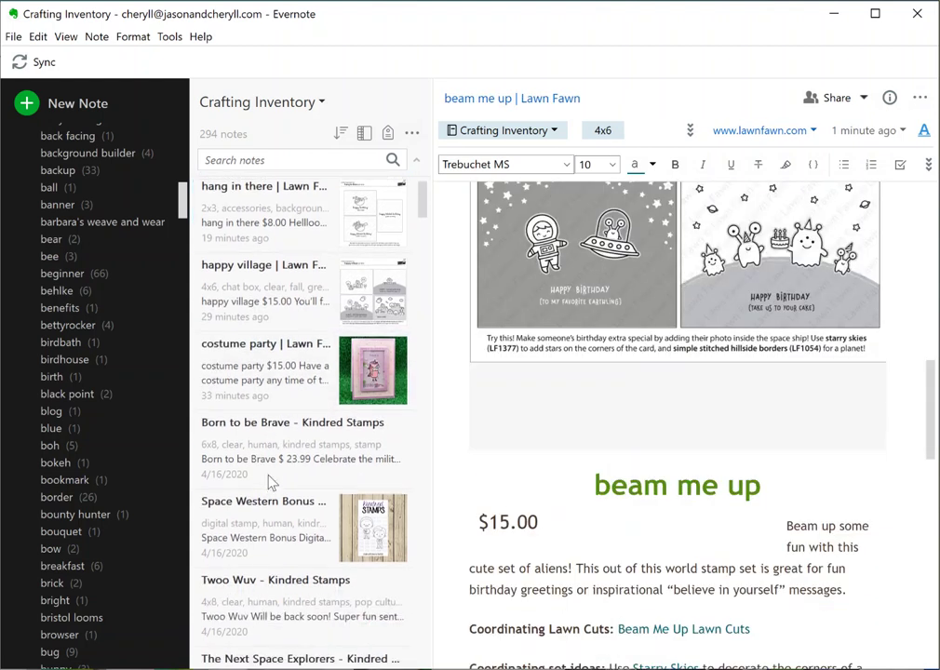
scroll(270, 481, "up", 1)
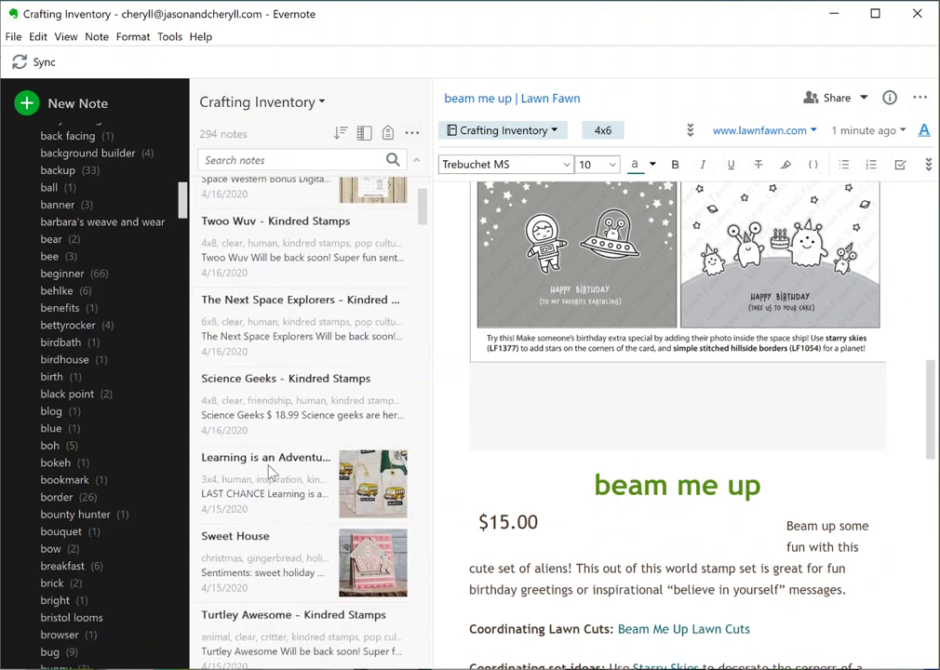
left_click(305, 216)
left_click(279, 189)
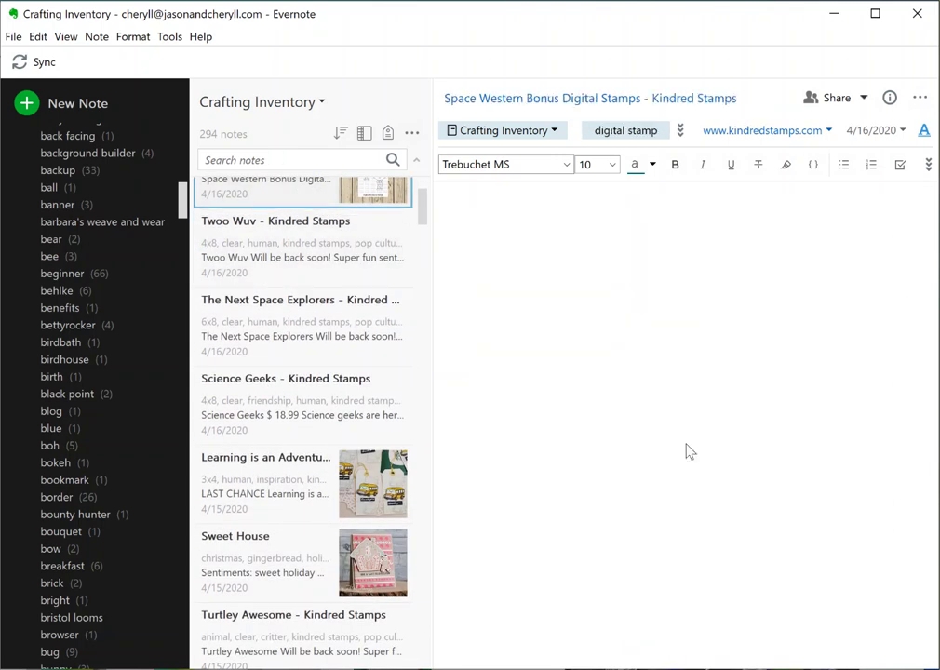
scroll(690, 454, "down", 10)
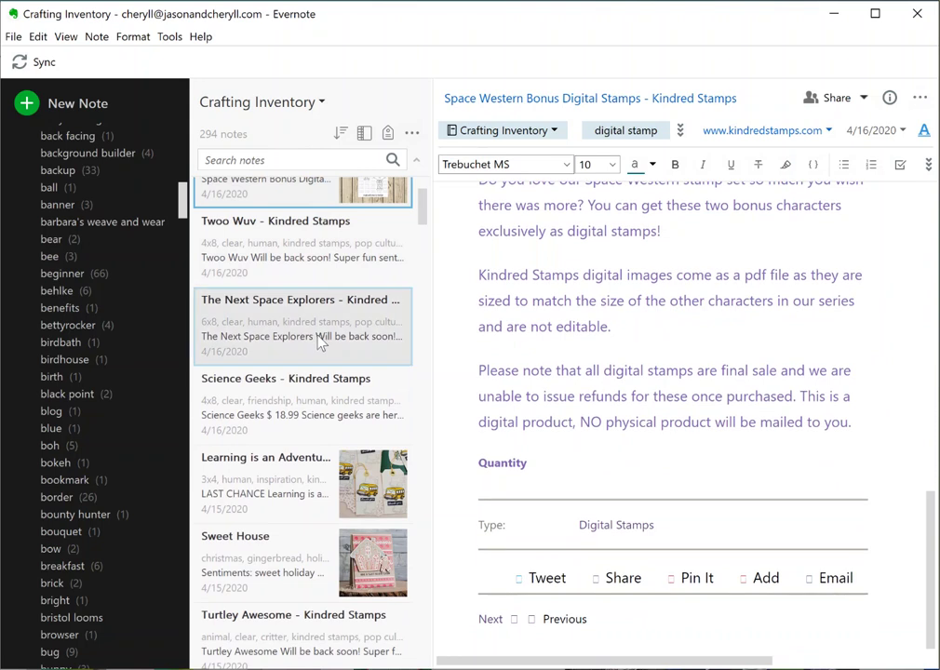
- Examine the stamp set photo and the sample card images stored in "The Next Space Explorers" note
left_click(316, 338)
scroll(641, 388, "down", 15)
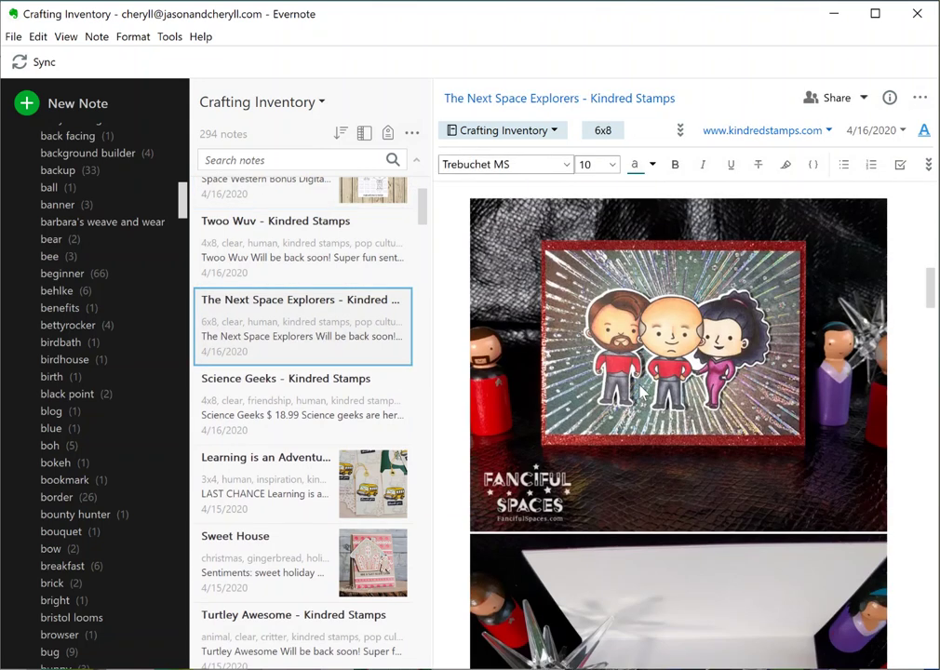
scroll(640, 392, "down", 20)
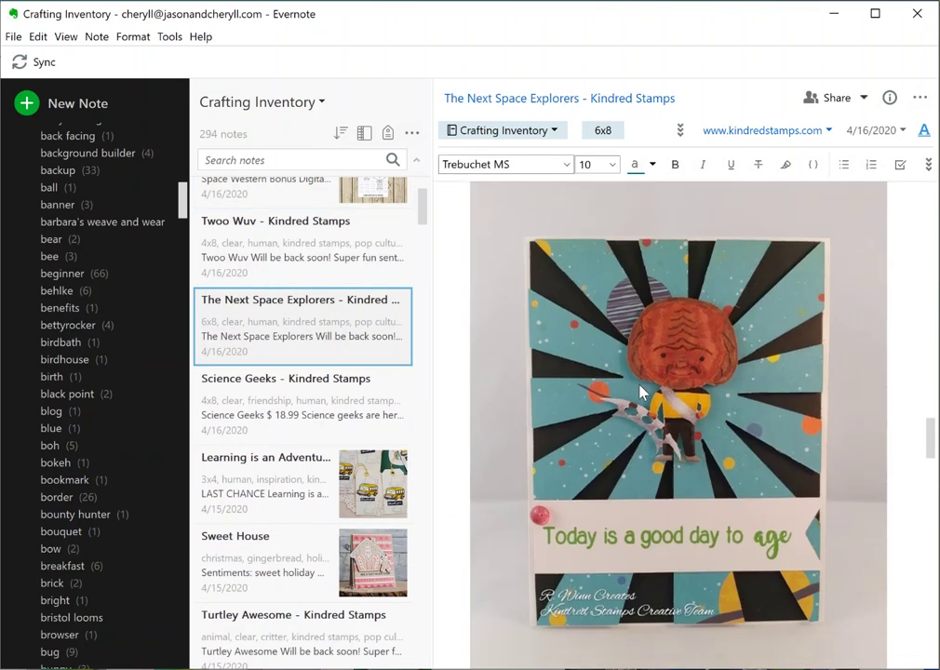
scroll(642, 392, "down", 15)
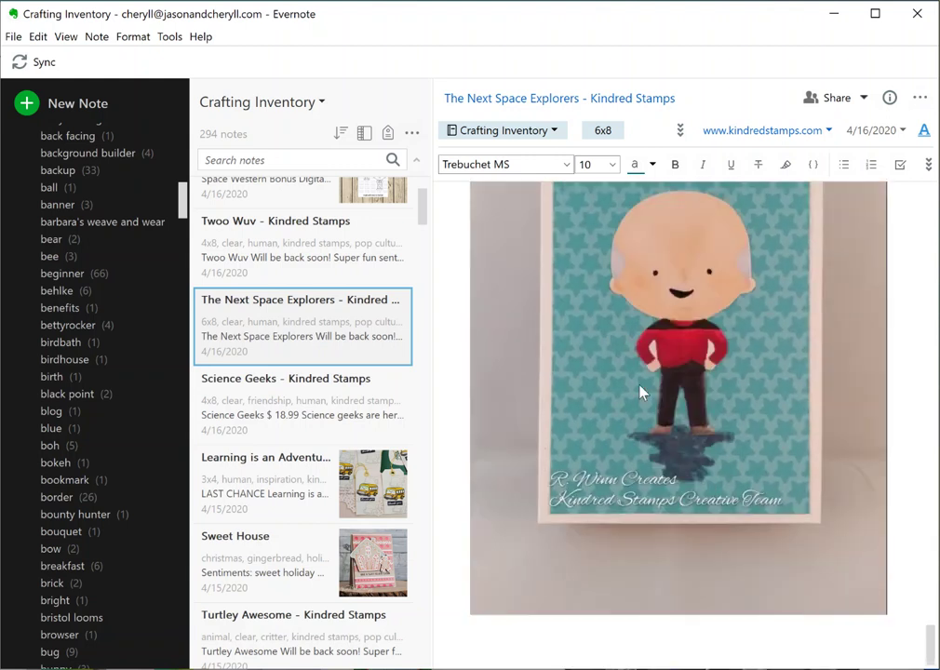
scroll(640, 391, "up", 20)
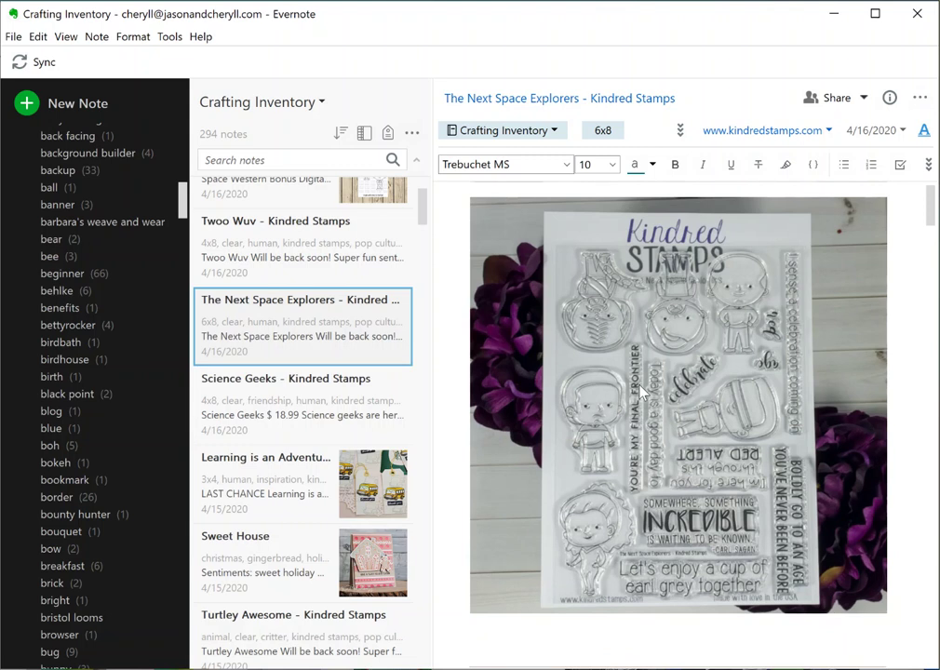
scroll(640, 392, "down", 20)
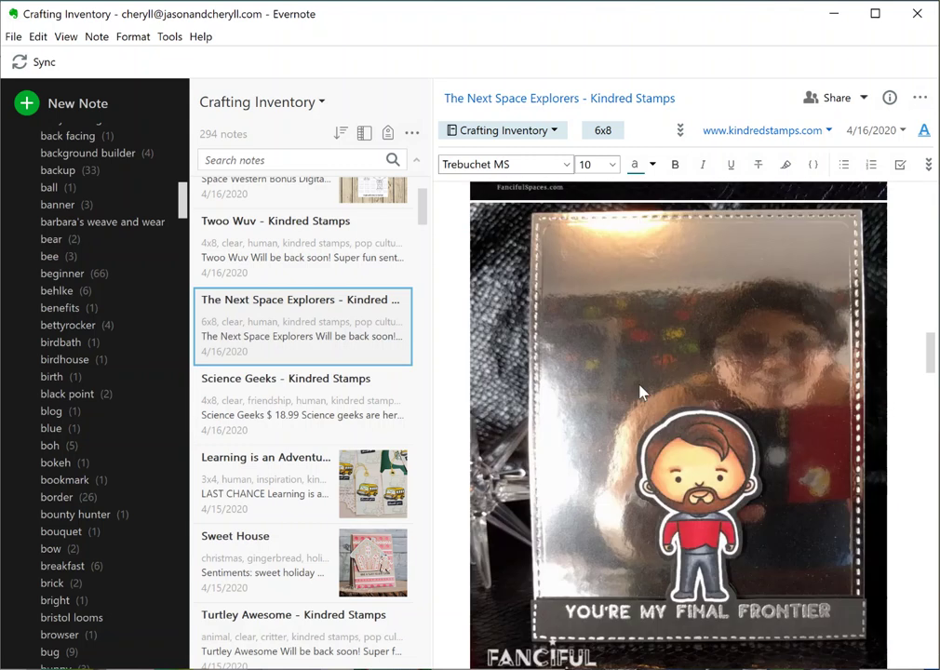
scroll(640, 392, "down", 3)
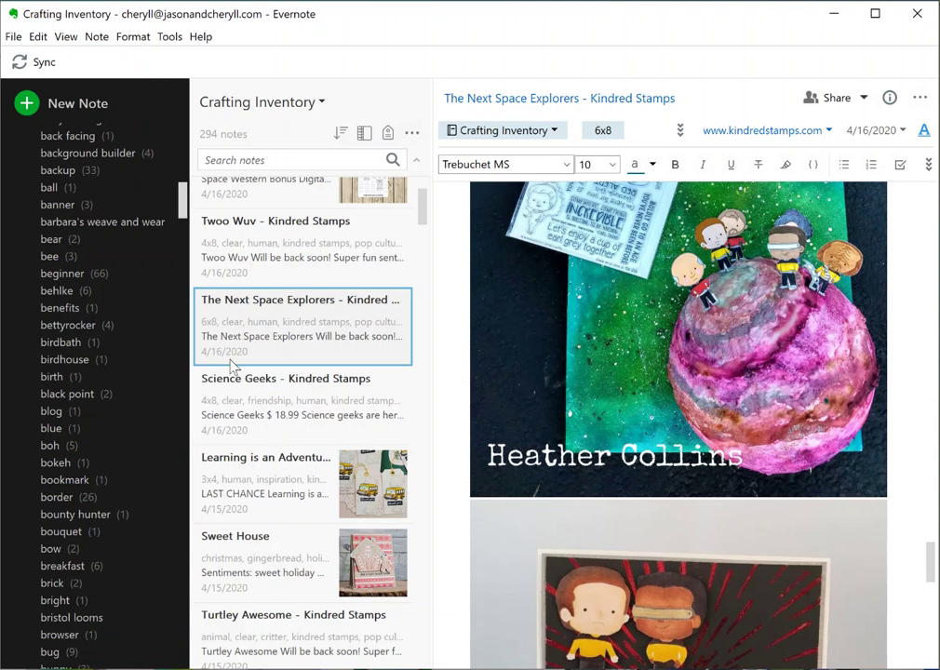
- Reopen the "beam me up" note from the Crafting Inventory notebook
scroll(294, 242, "up", 1)
scroll(306, 240, "up", 4)
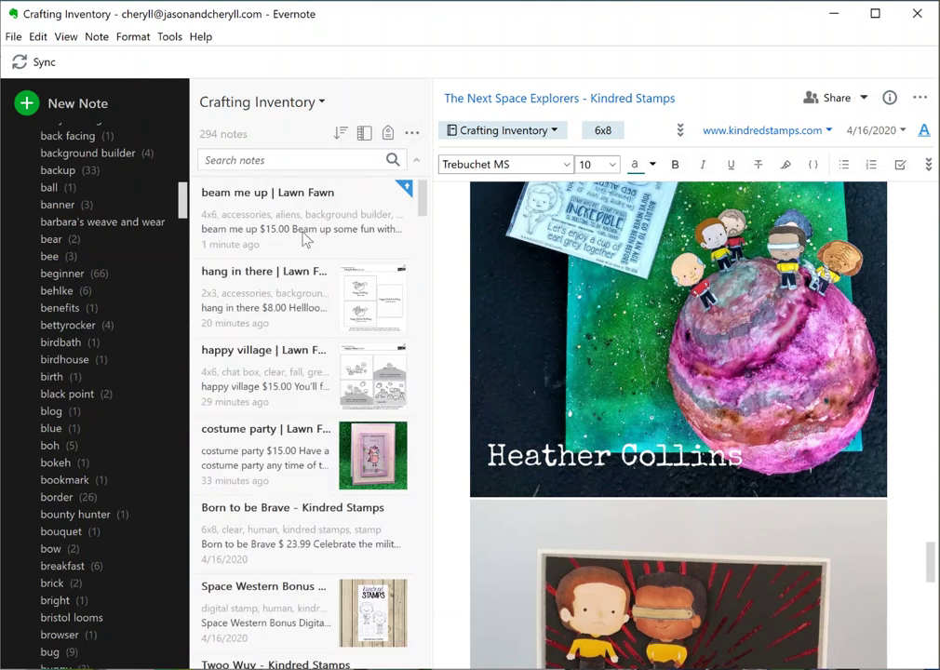
left_click(305, 241)
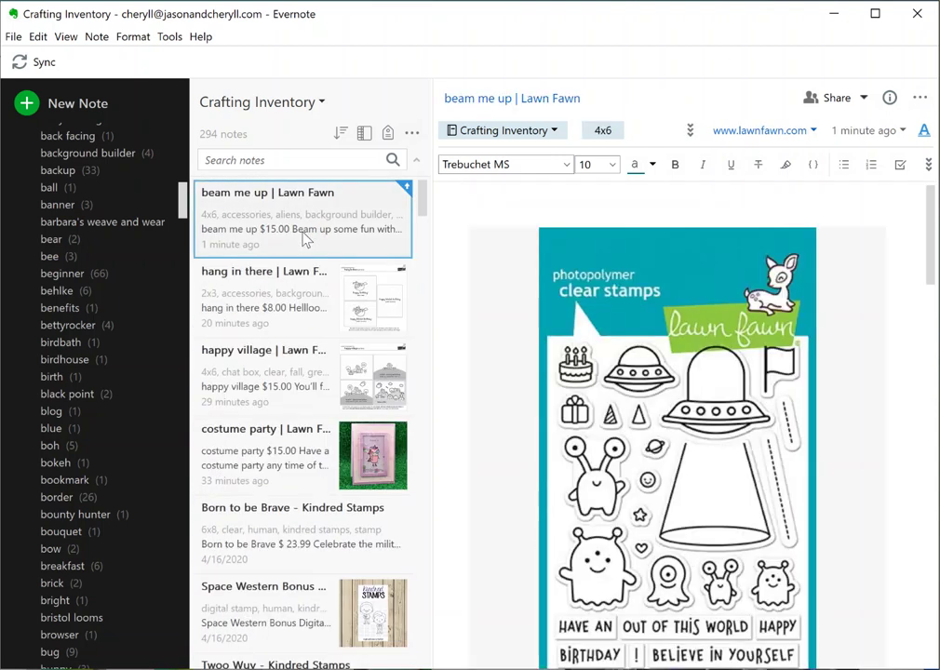